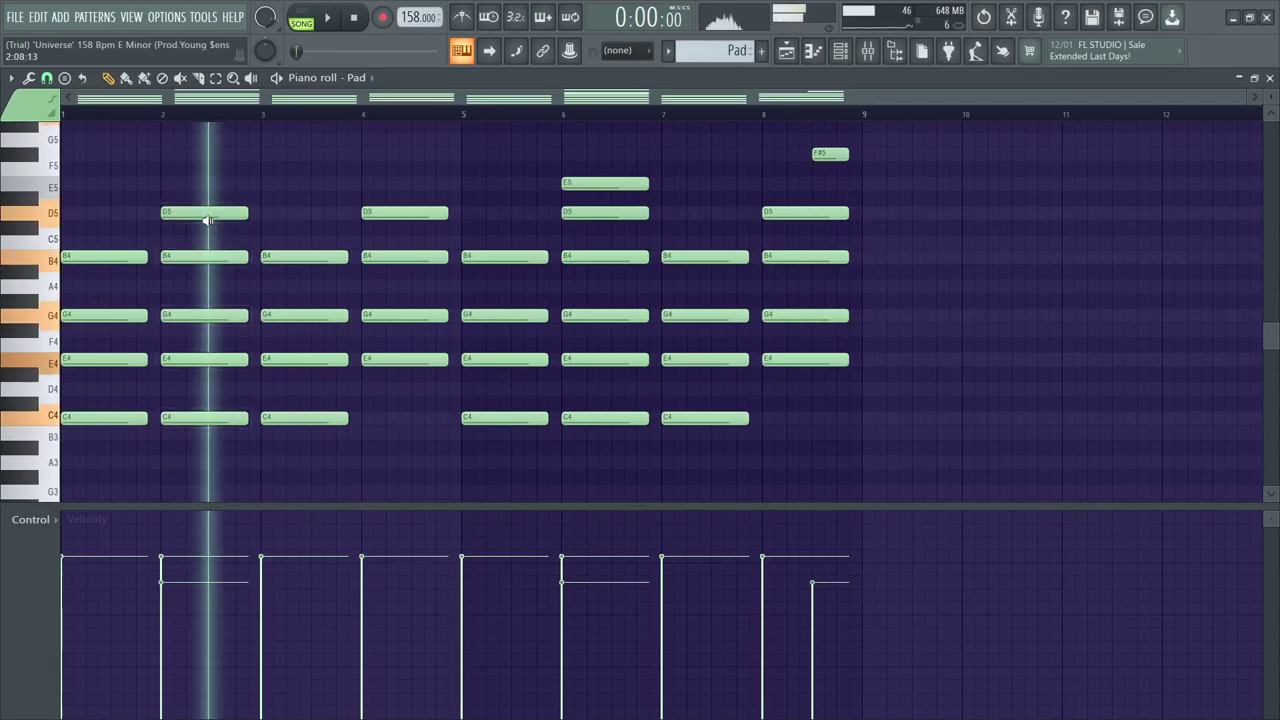
Step: Audition the stacked Pad chords at bars 4, 6 and 8 in the piano roll
left_click(414, 224)
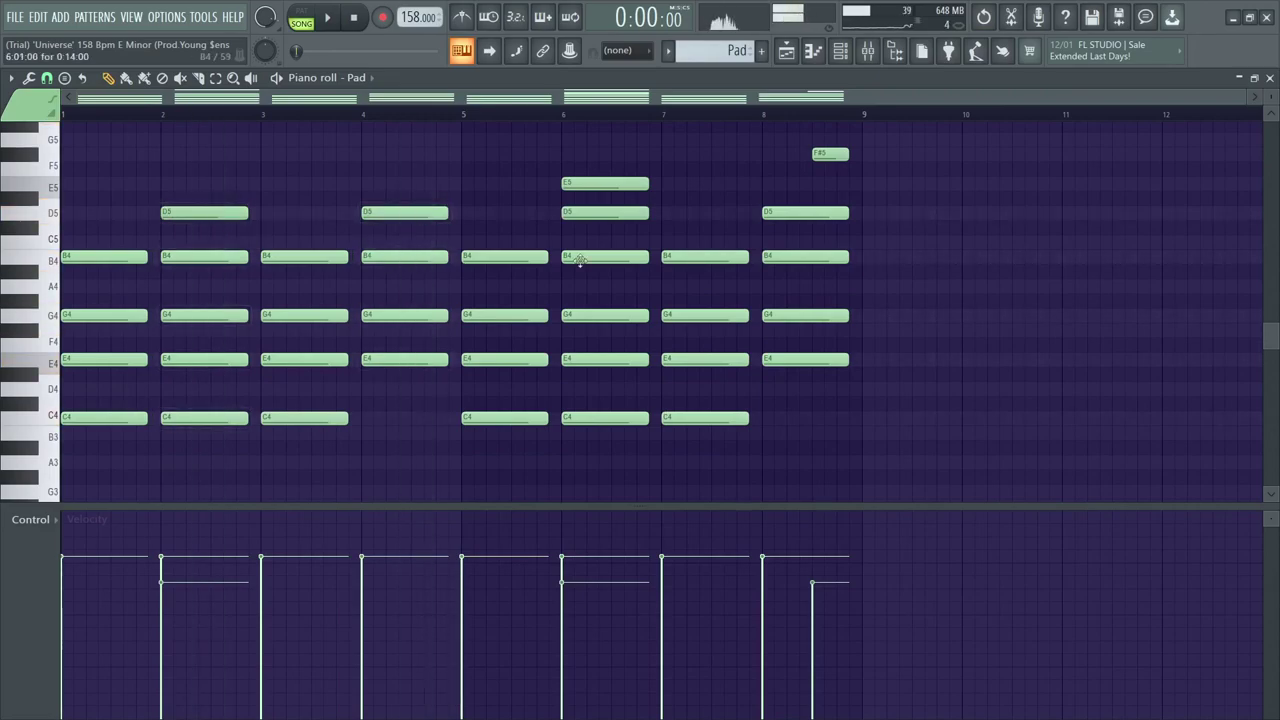
left_click(609, 243)
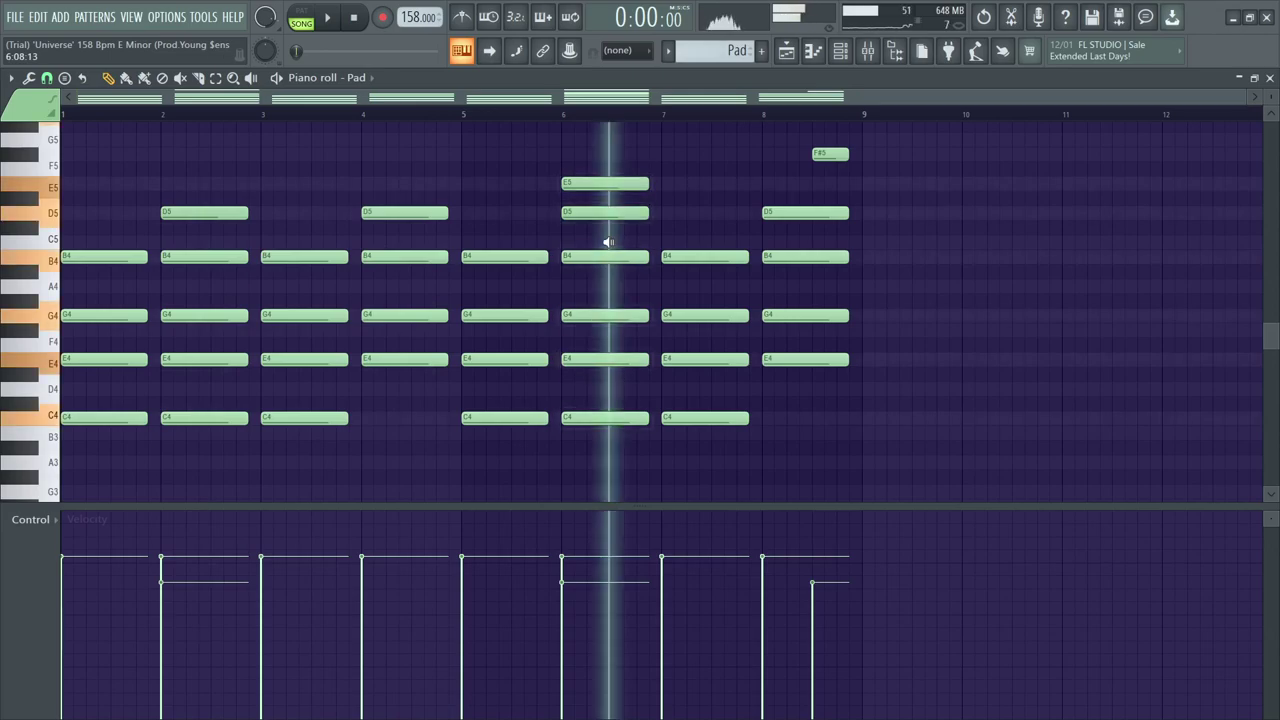
scroll(817, 297, "up", 3)
left_click_drag(795, 284, 826, 288)
Step: Switch playback from song to pattern mode, play the Pad pattern into bar 8, and stop
key("space")
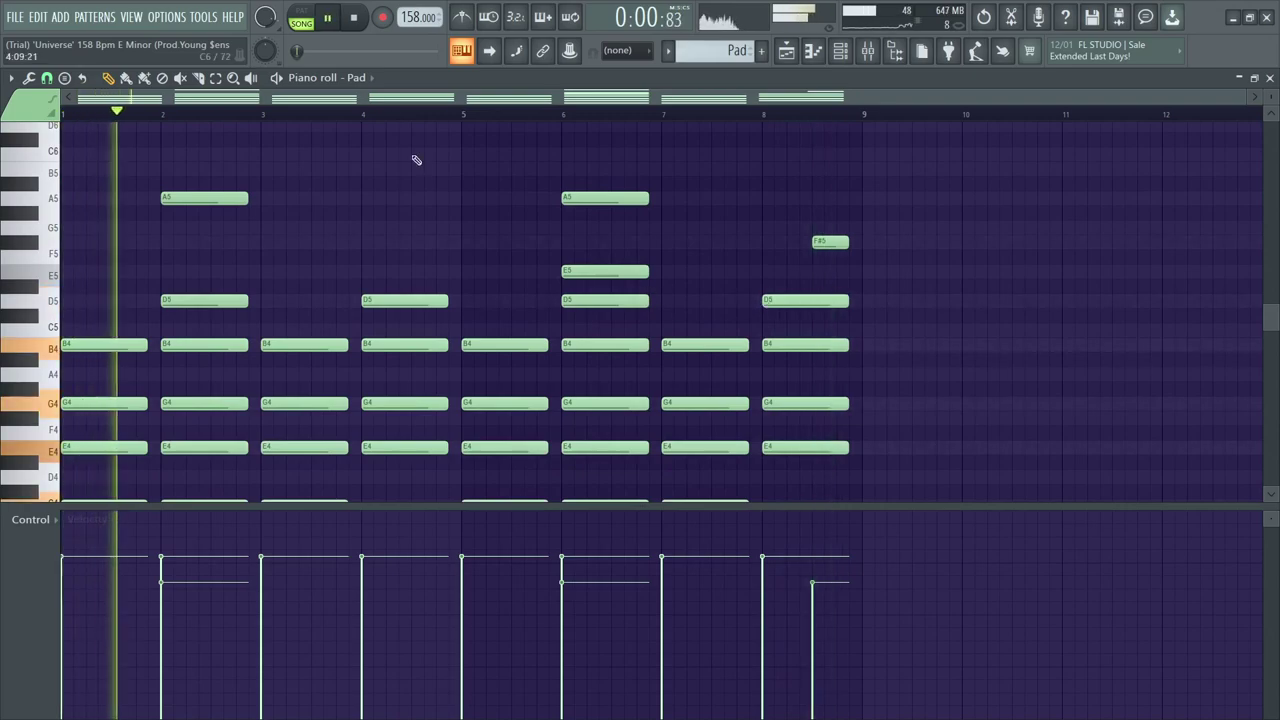
left_click(325, 22)
left_click(318, 16)
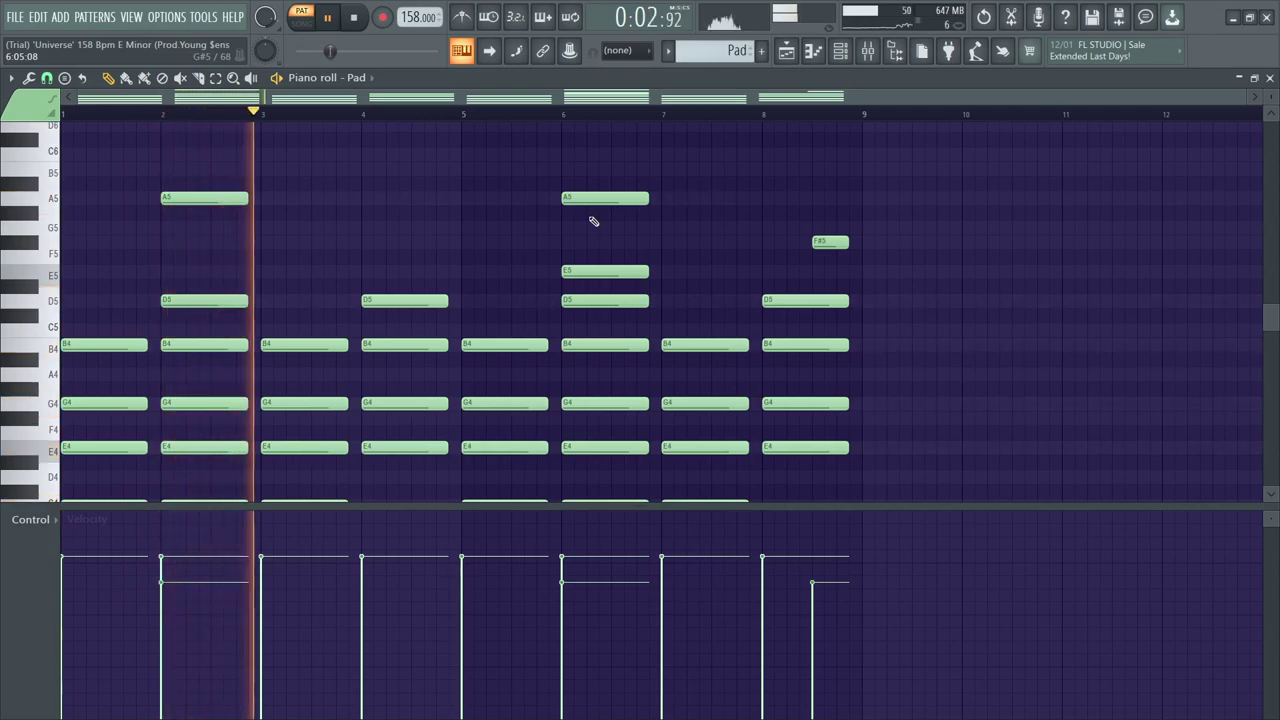
scroll(1006, 310, "down", 1)
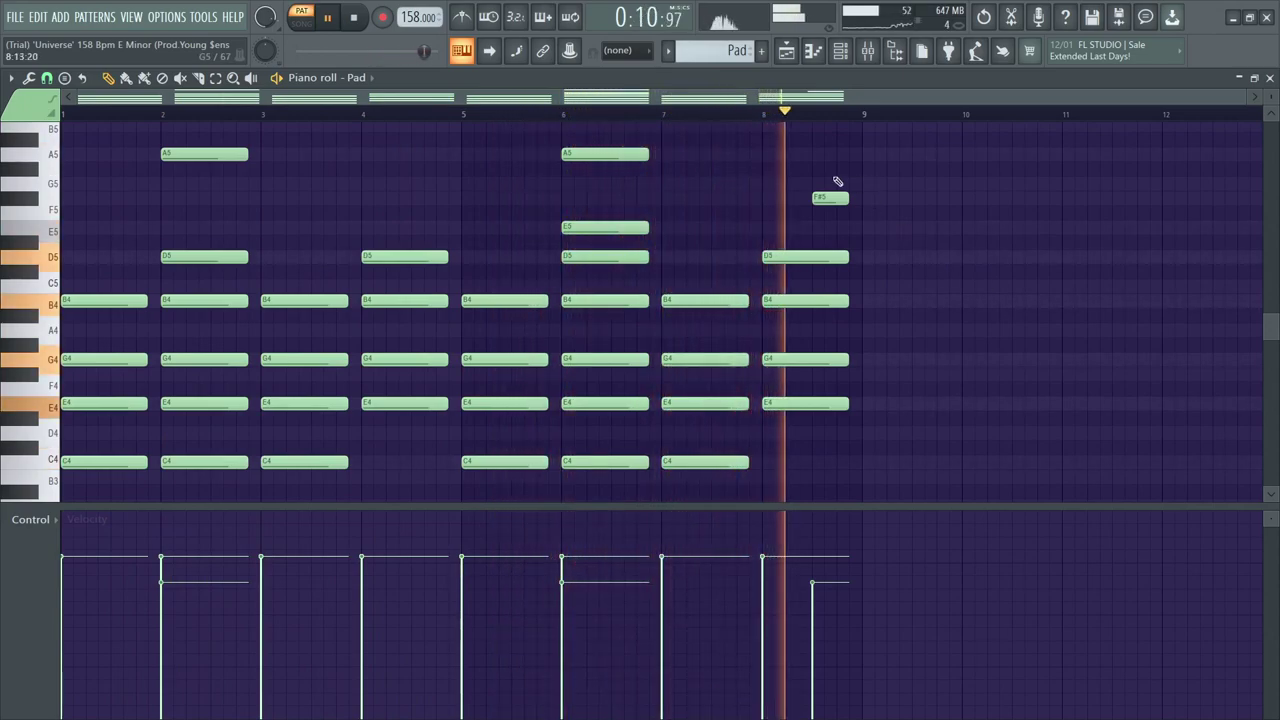
key("space")
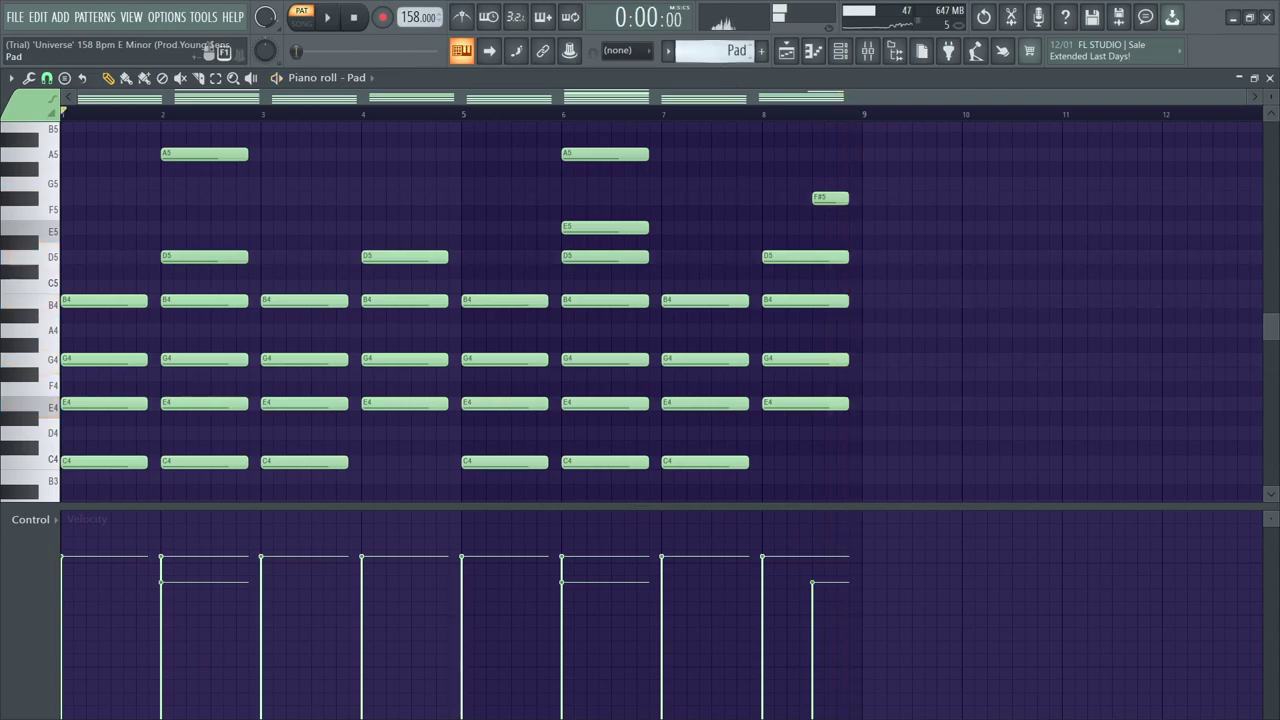
scroll(724, 52, "down", 1)
scroll(670, 220, "down", 3)
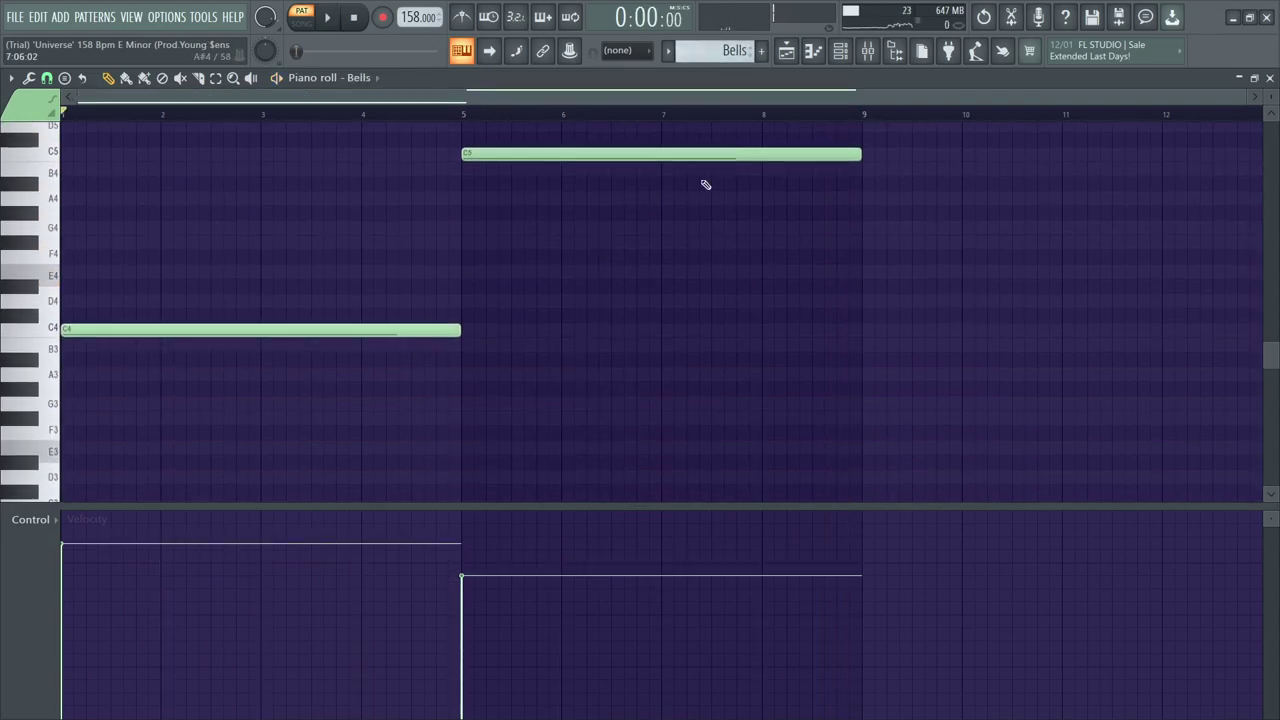
scroll(720, 50, "up", 1)
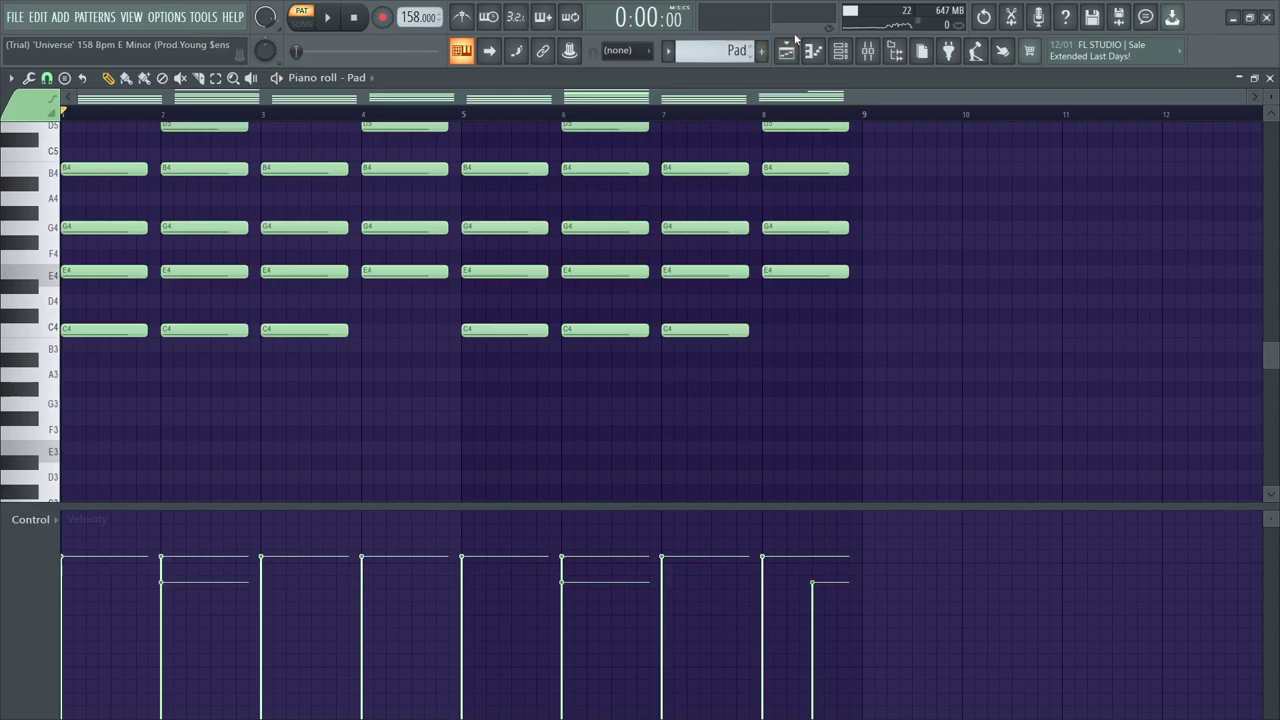
scroll(771, 228, "up", 4)
Step: Inspect the Pad channel's Sytrus main page and preset list from the channel rack, and close the synth
left_click(840, 51)
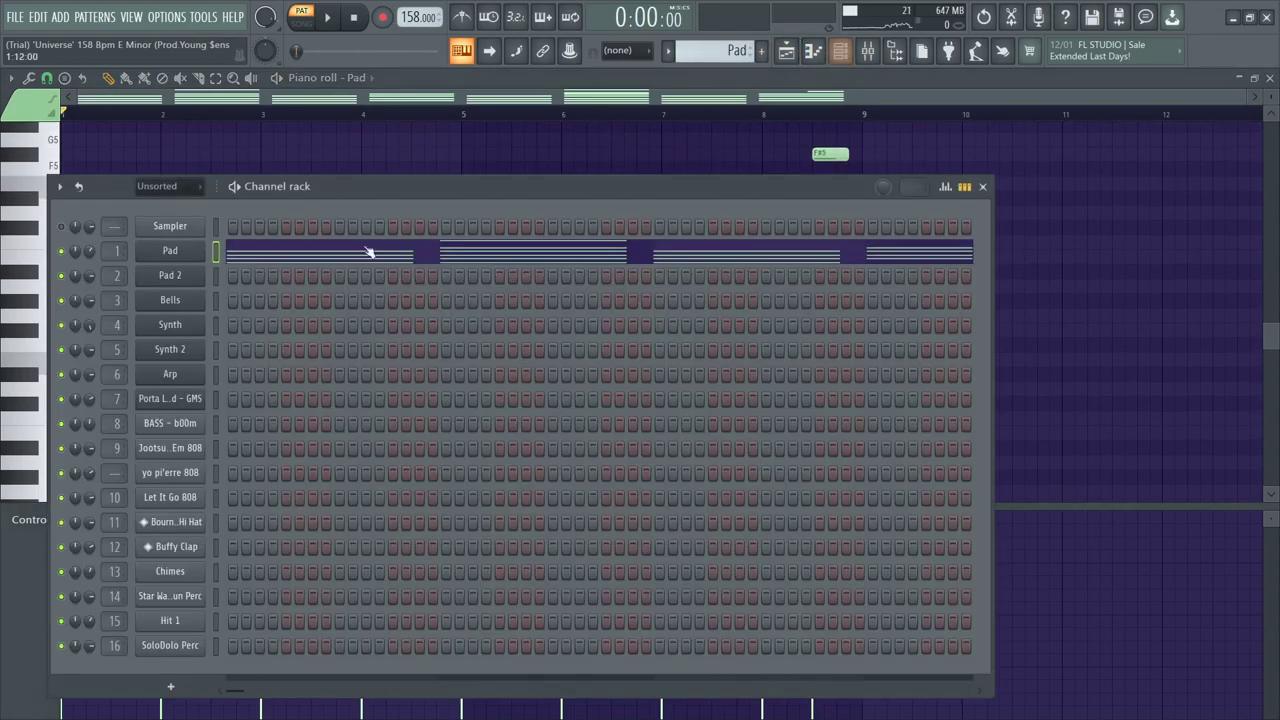
left_click(170, 251)
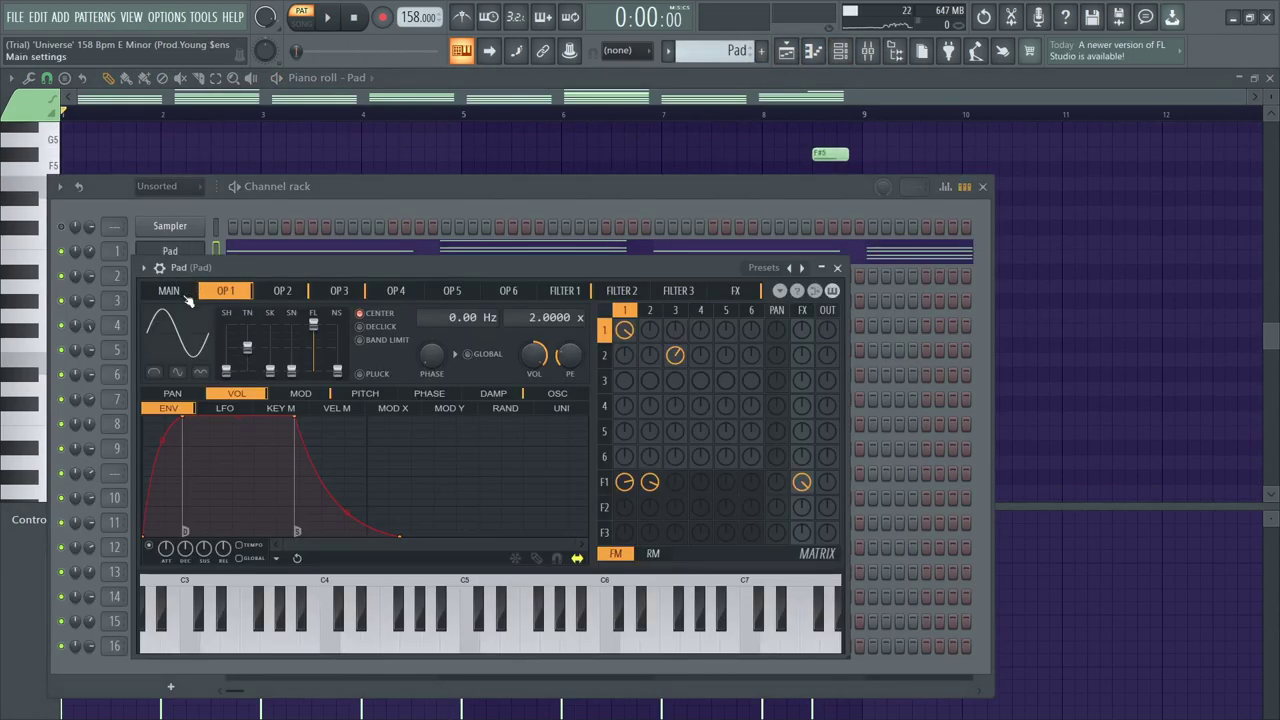
left_click(169, 291)
left_click(776, 270)
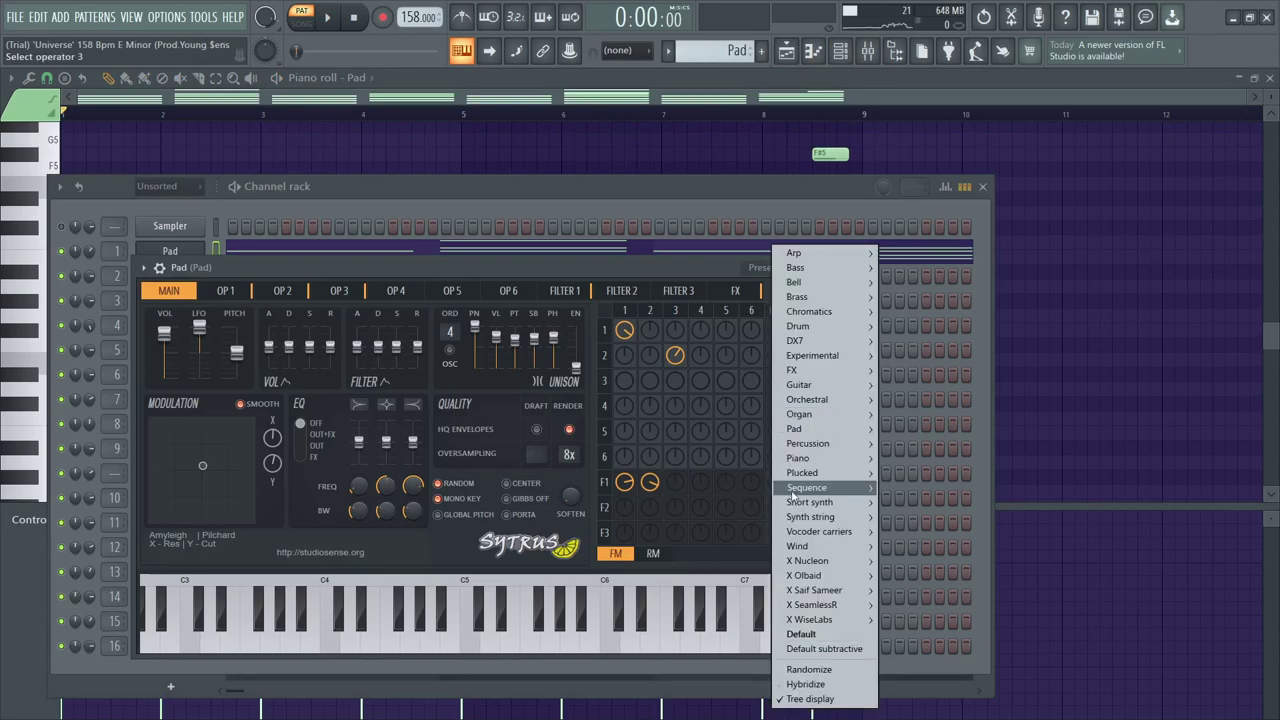
left_click(578, 272)
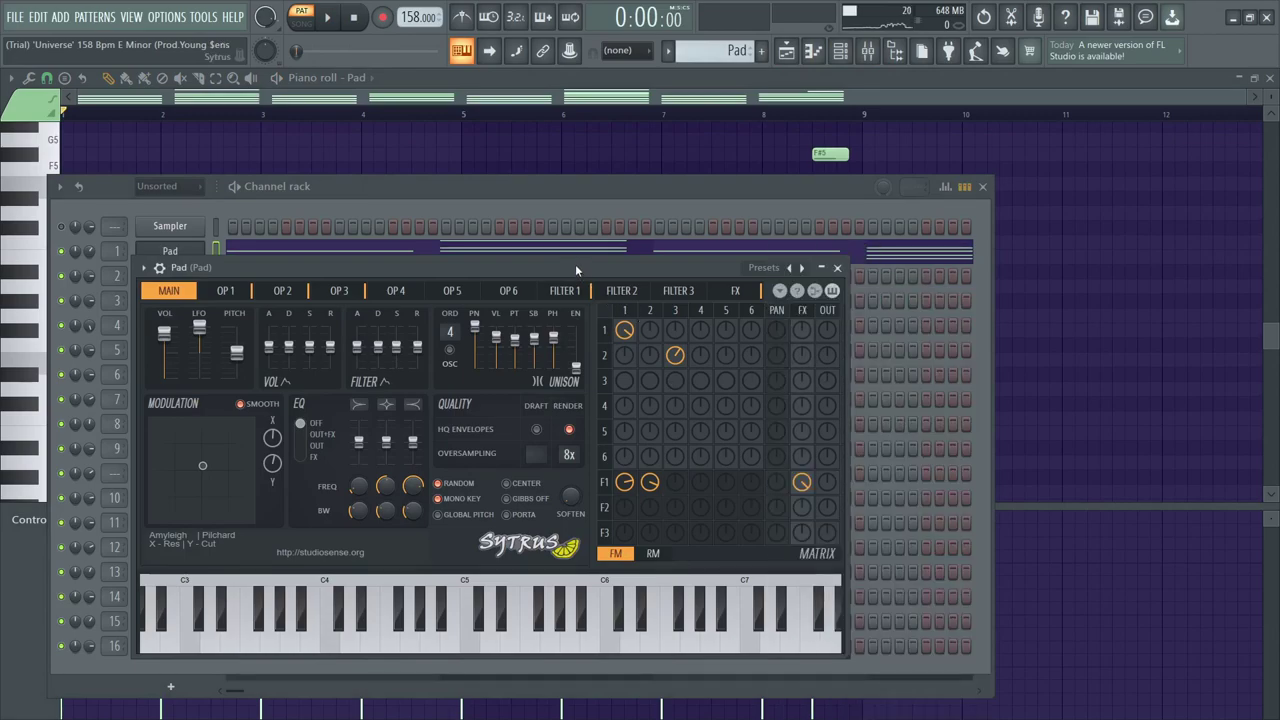
left_click(839, 268)
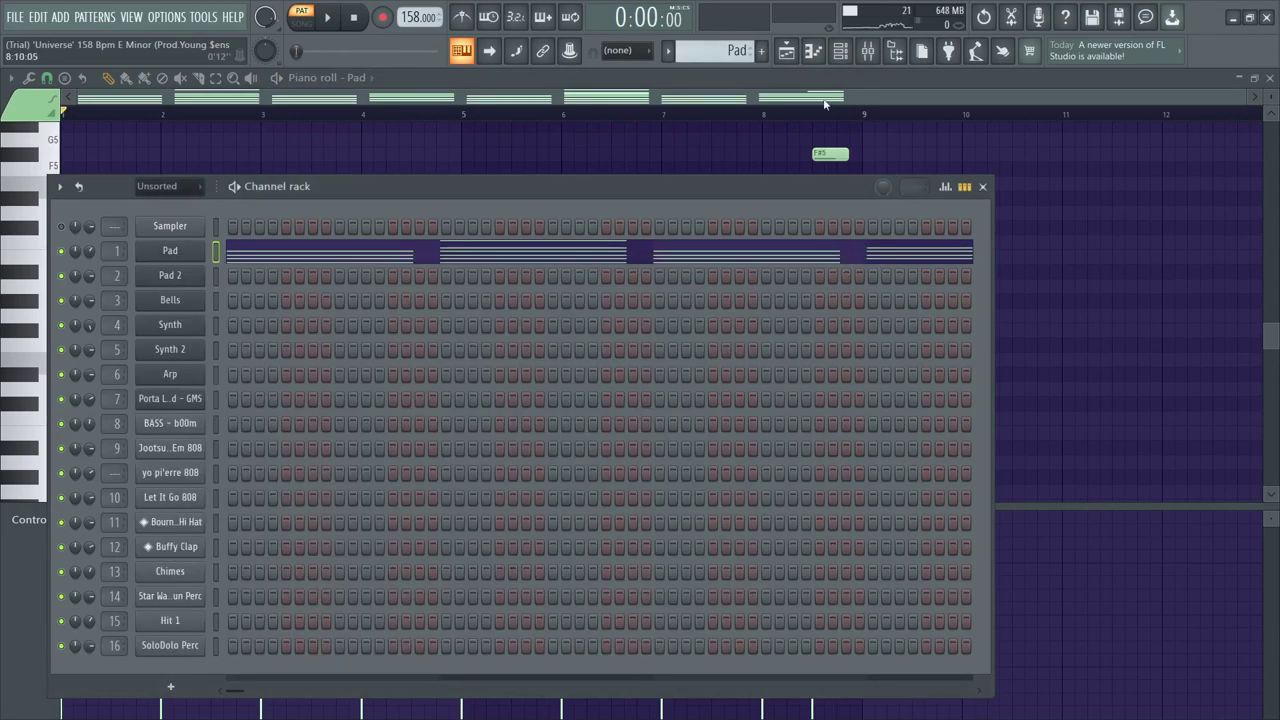
Step: Check the Fruity parametric EQ 2 on the Pad mixer track and play the pattern briefly
left_click(867, 50)
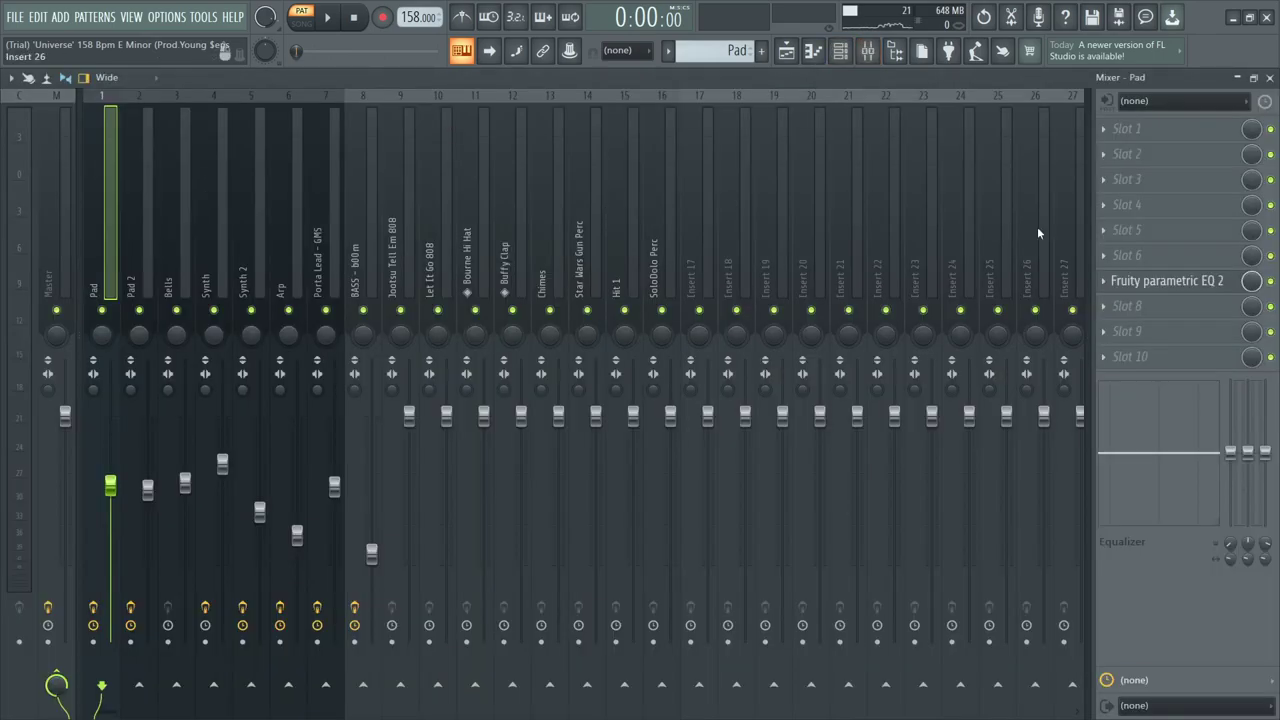
left_click(1215, 284)
left_click(1215, 284)
key("space")
key("space")
Step: Select the Pad 2 pattern and audition its first chord in the piano roll
scroll(720, 51, "down", 1)
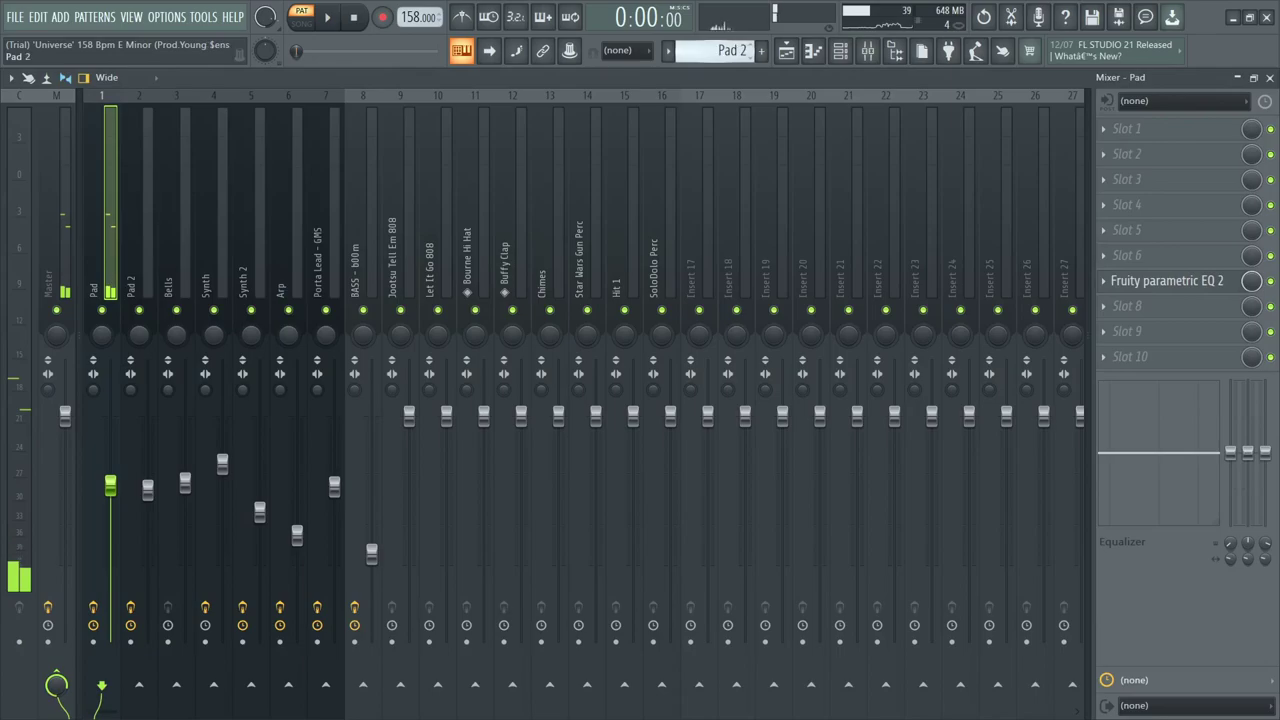
left_click(813, 51)
scroll(457, 366, "up", 5)
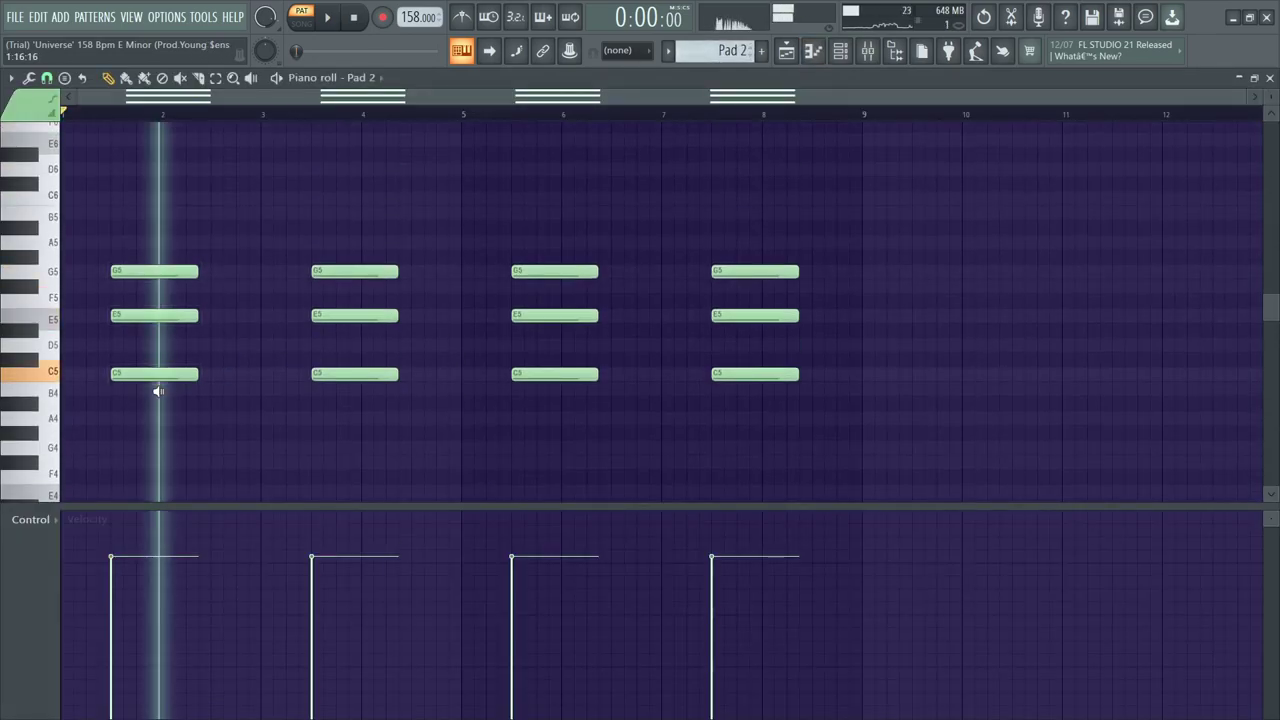
left_click(151, 396)
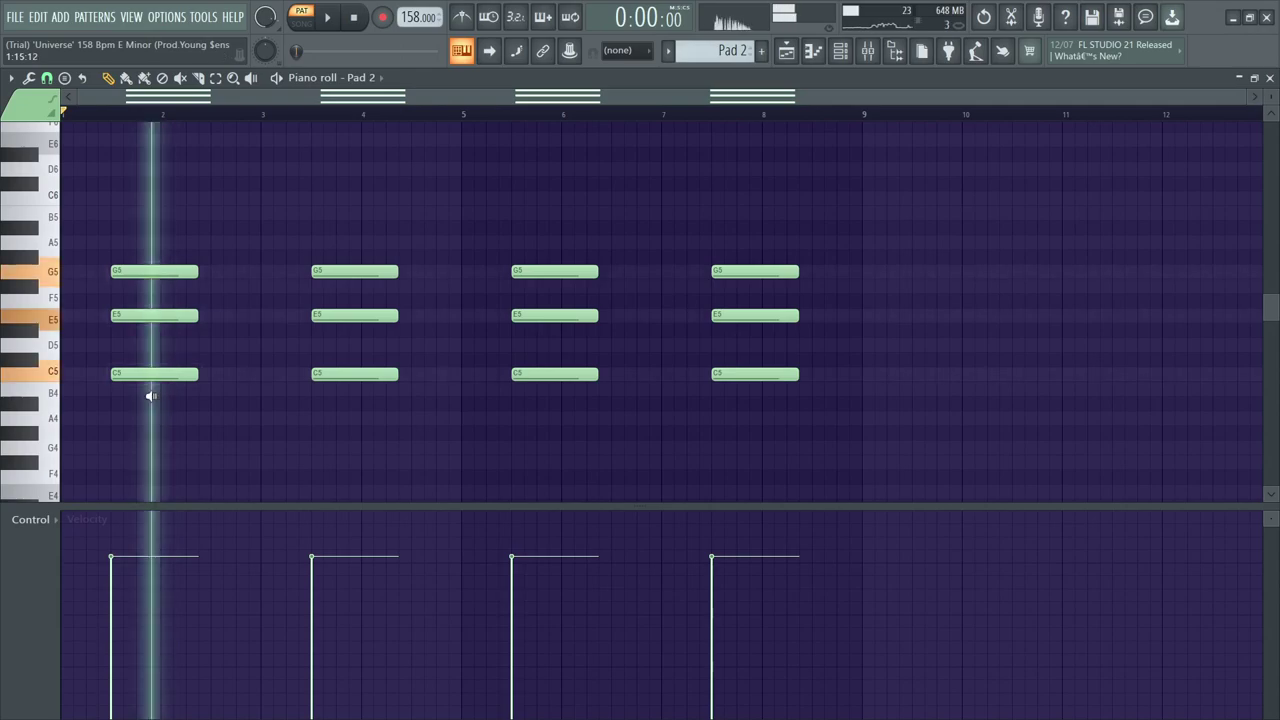
Step: Inspect the Pad 2 channel's synth settings and preset list from the channel rack, and close the synth
left_click(840, 51)
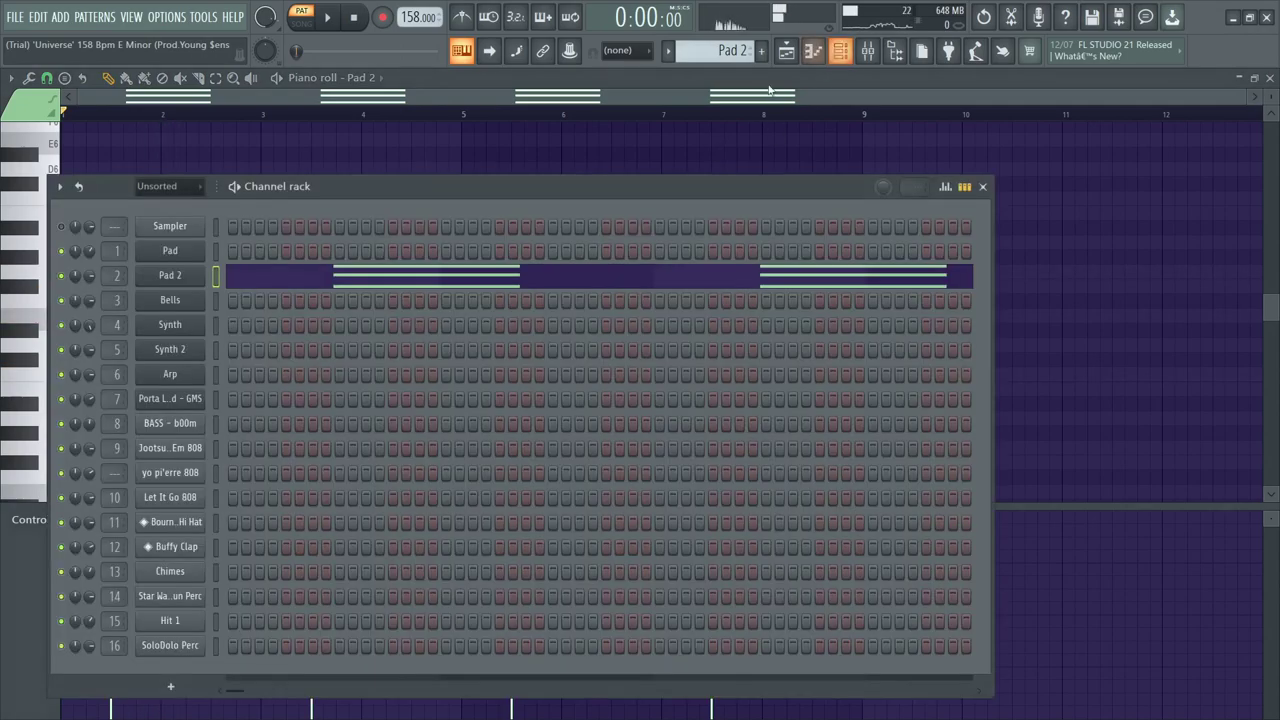
left_click(189, 281)
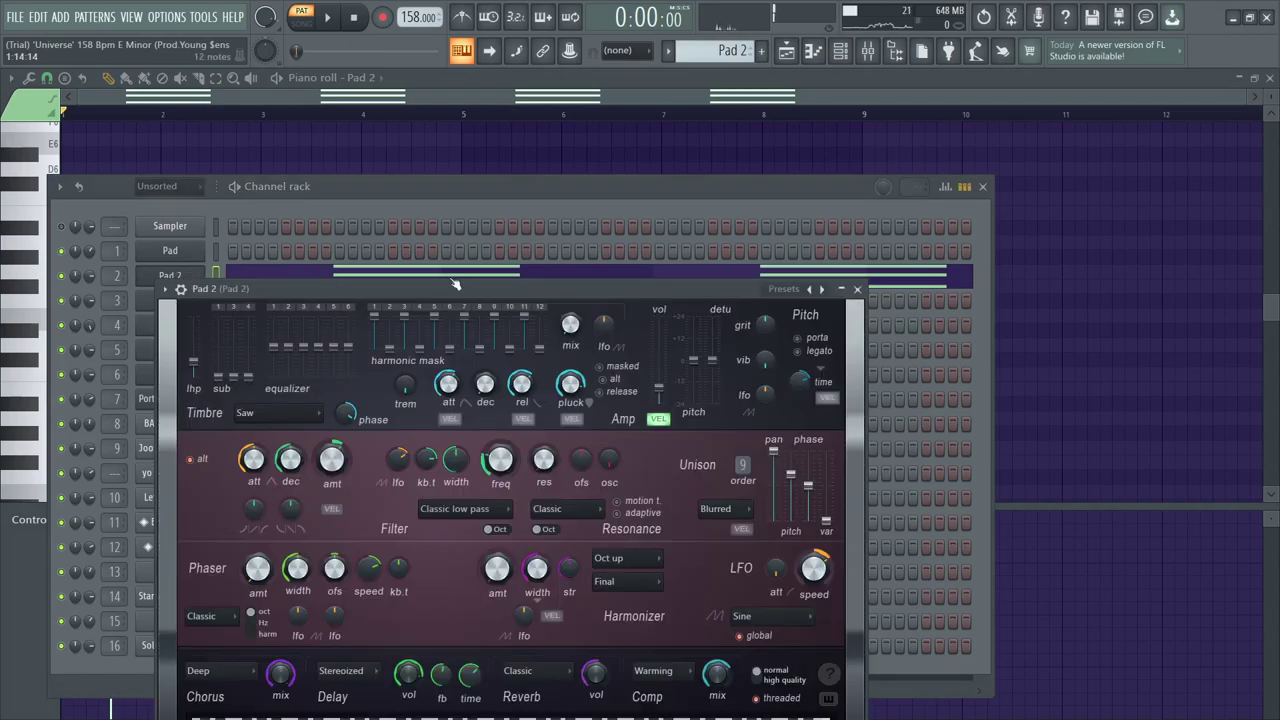
left_click_drag(585, 295, 595, 208)
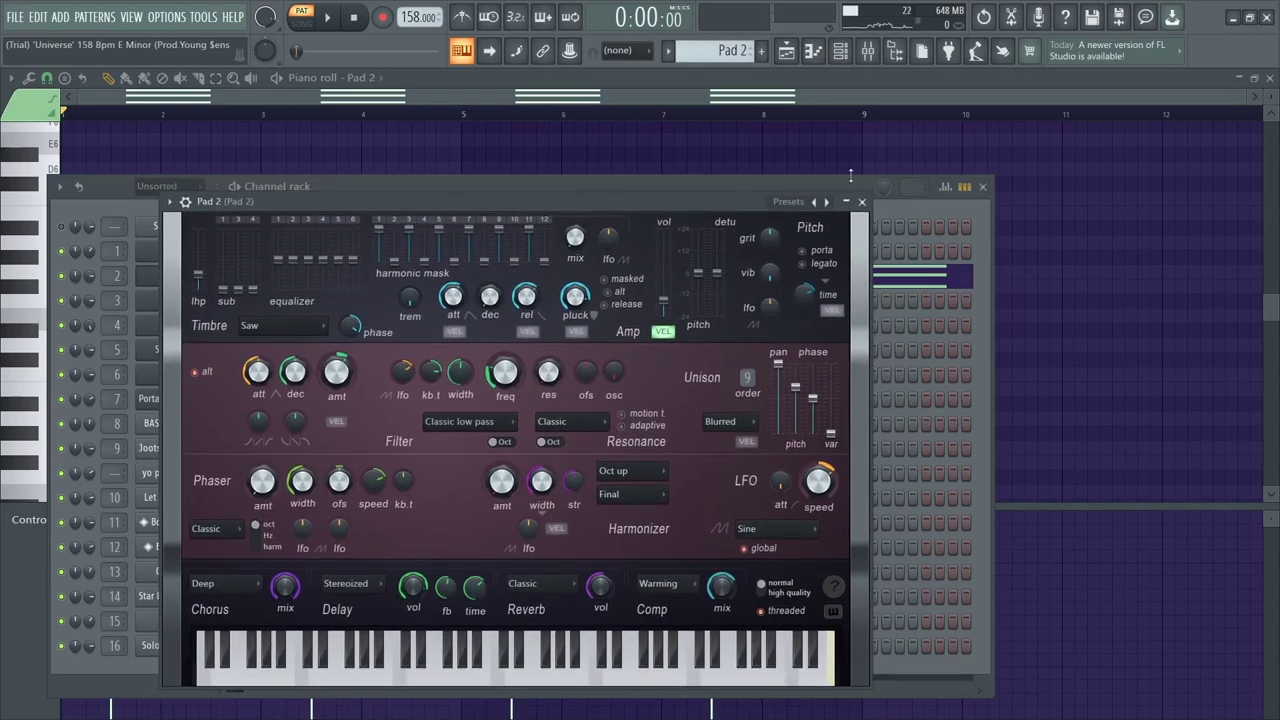
left_click(778, 205)
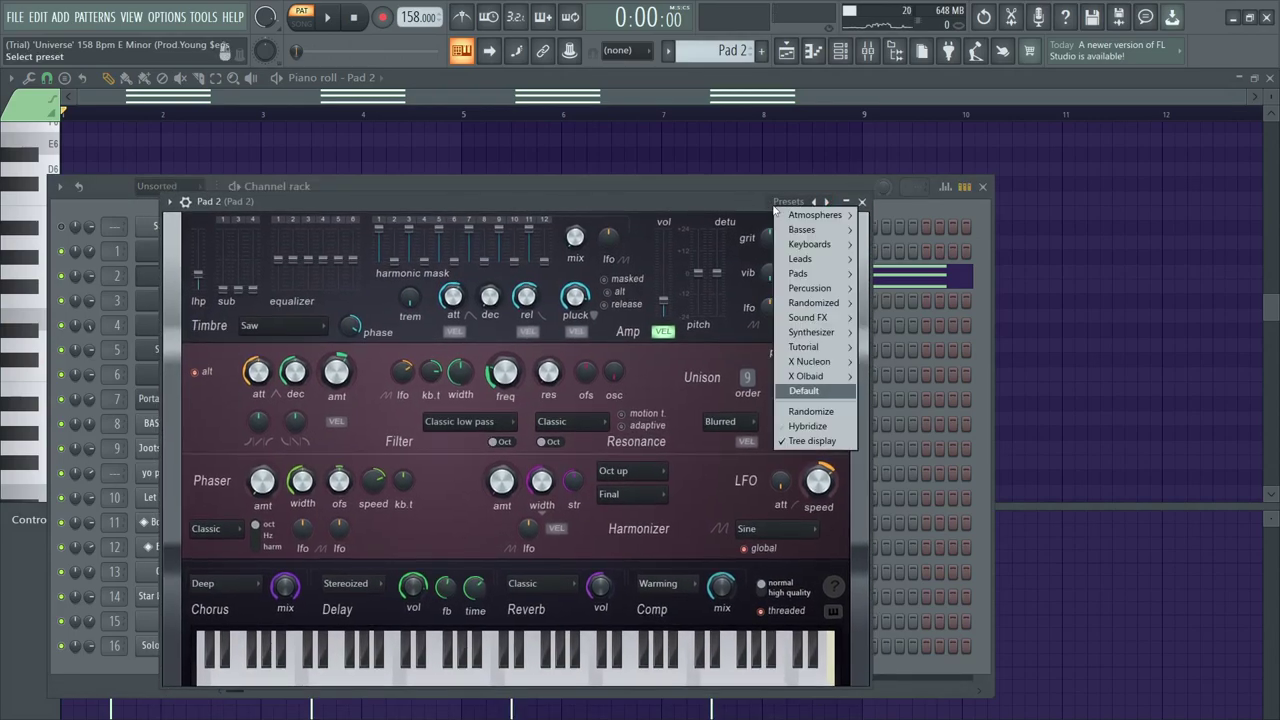
left_click(863, 201)
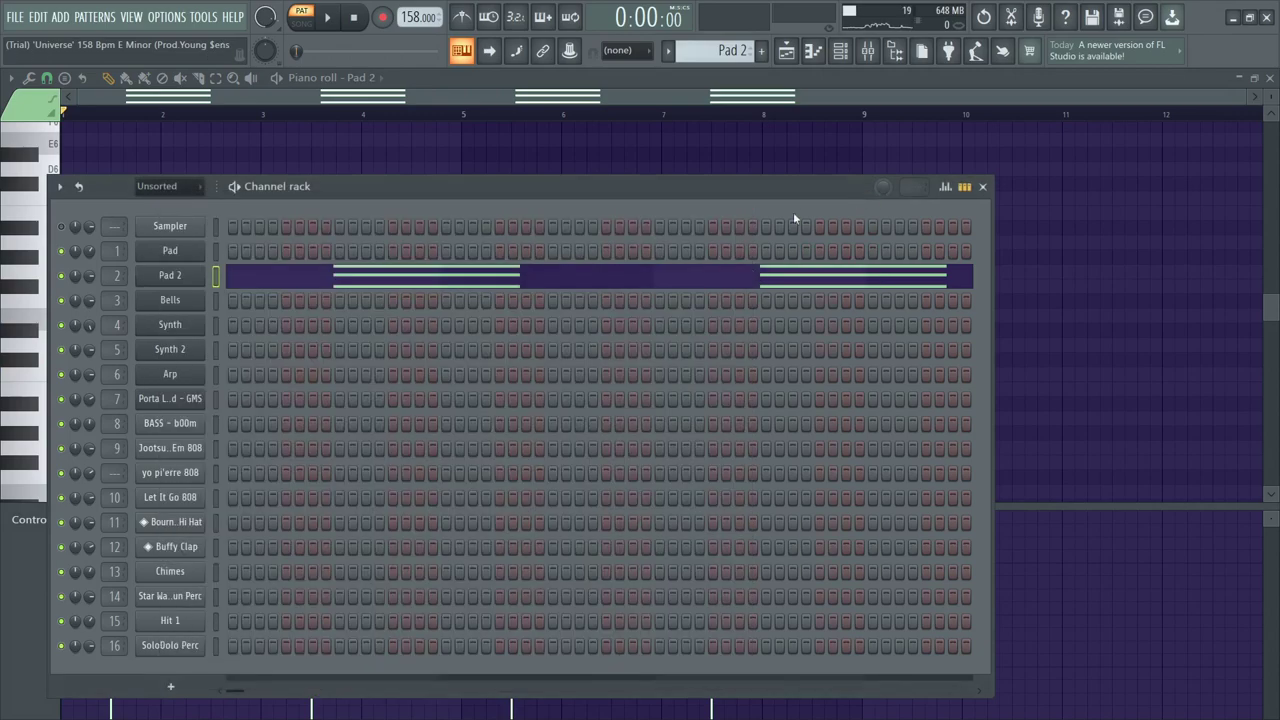
Step: Examine the ValhallaSupermassive and Fruity parametric EQ 2 settings on the Pad 2 mixer track, playing the pattern briefly
left_click(867, 53)
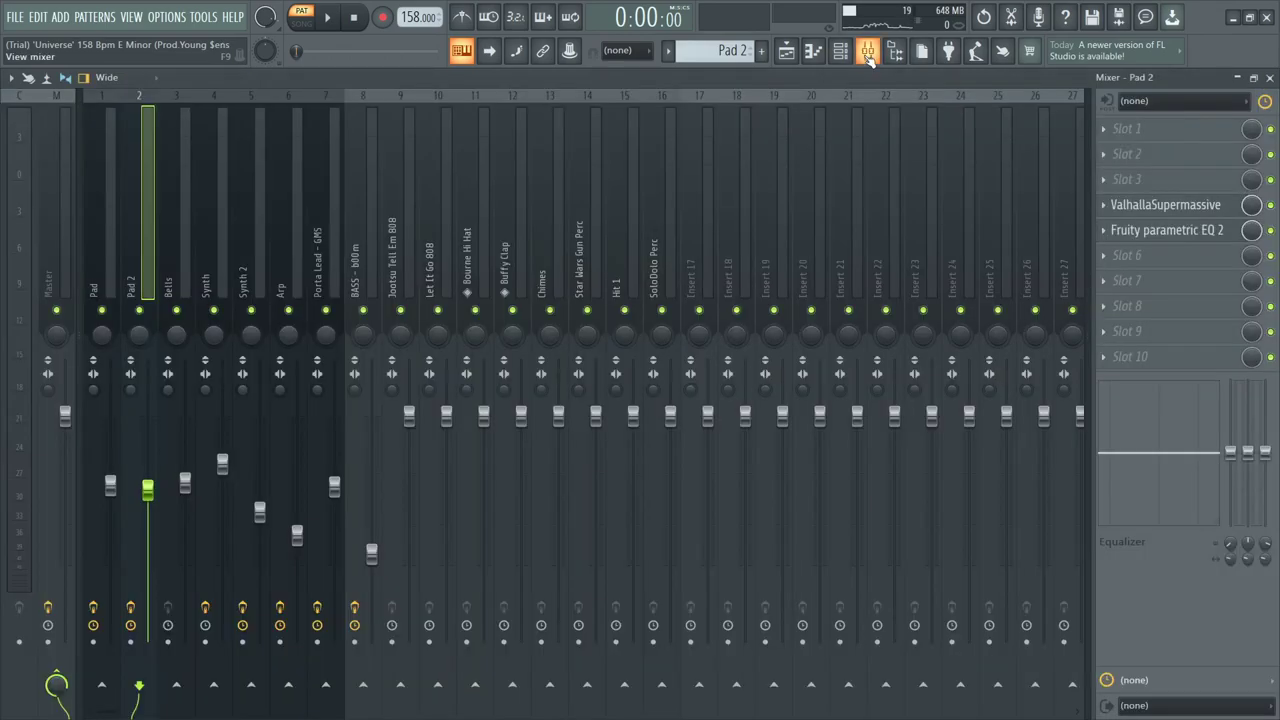
left_click(1206, 211)
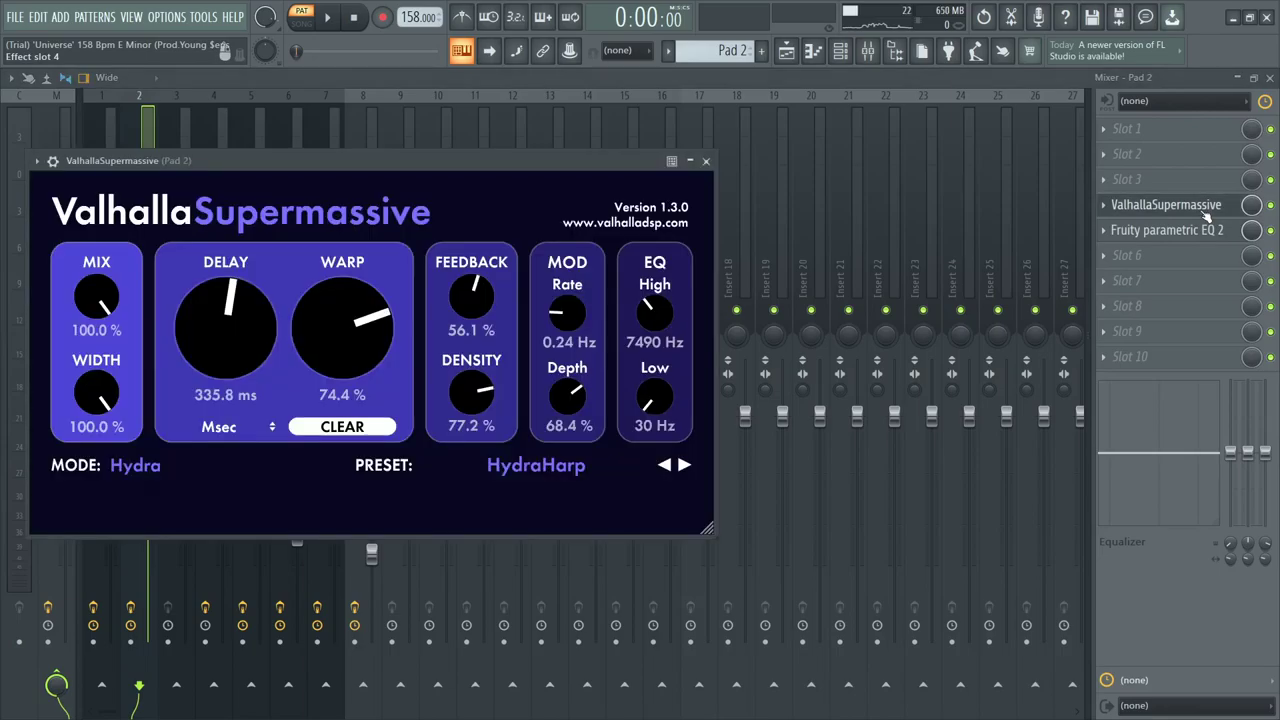
left_click(1206, 208)
left_click(1206, 231)
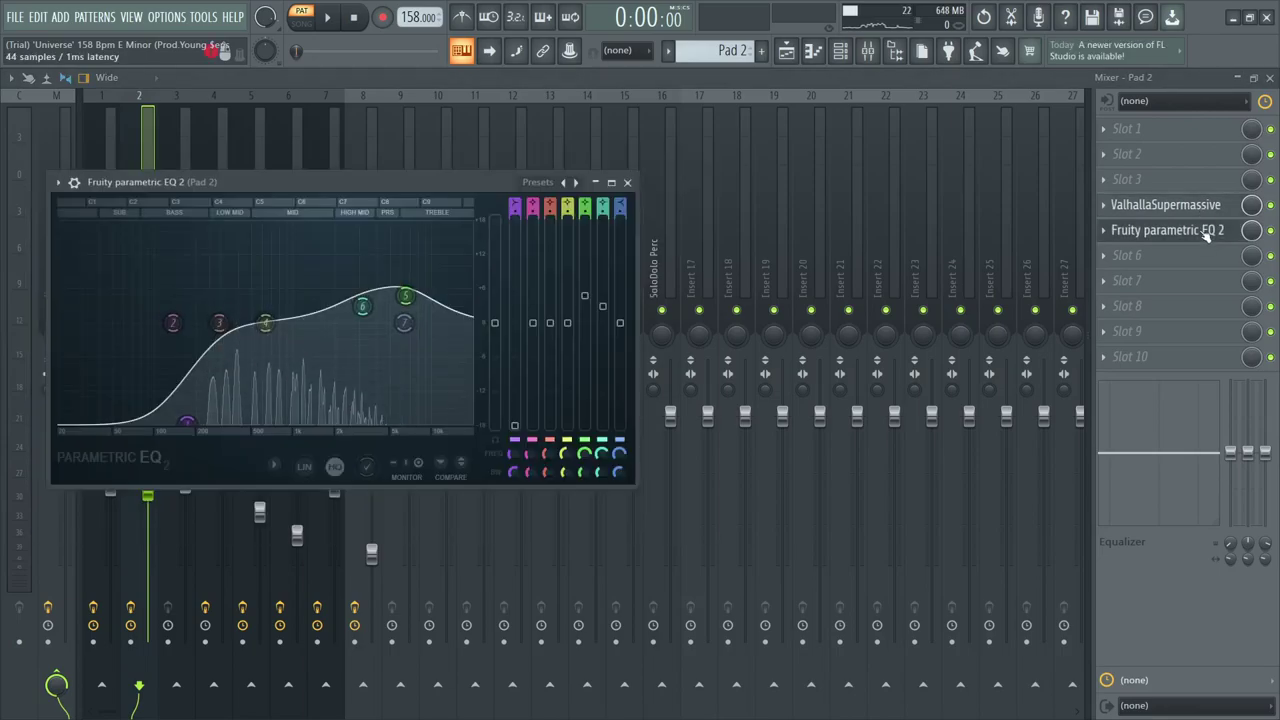
key("space")
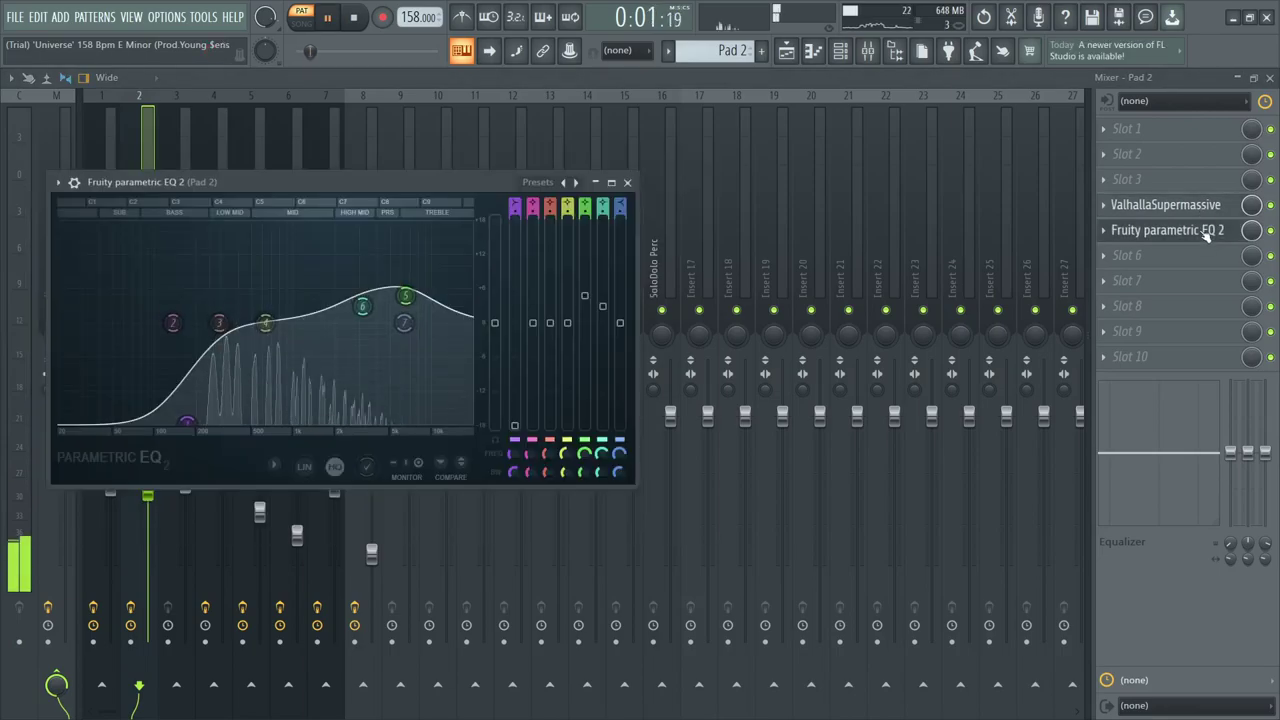
left_click(1206, 231)
key("space")
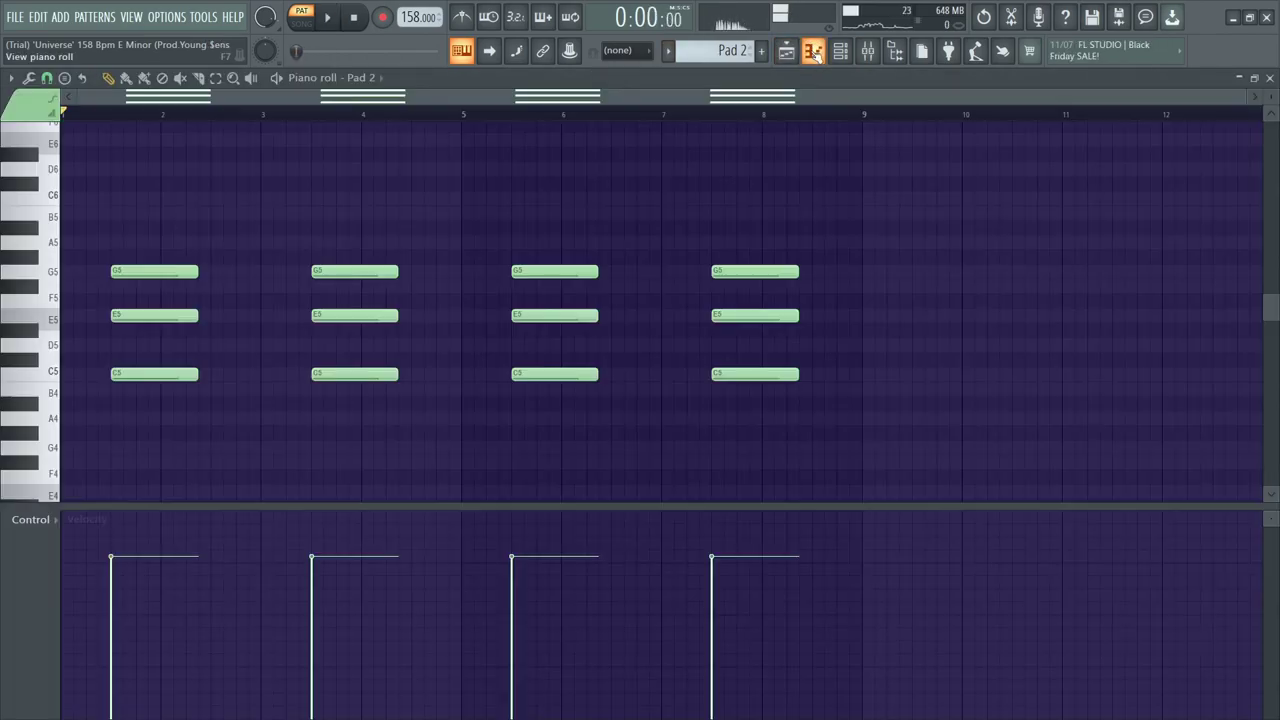
Step: Bring up the Bells pattern in the piano roll and examine its two long notes
left_click(813, 51)
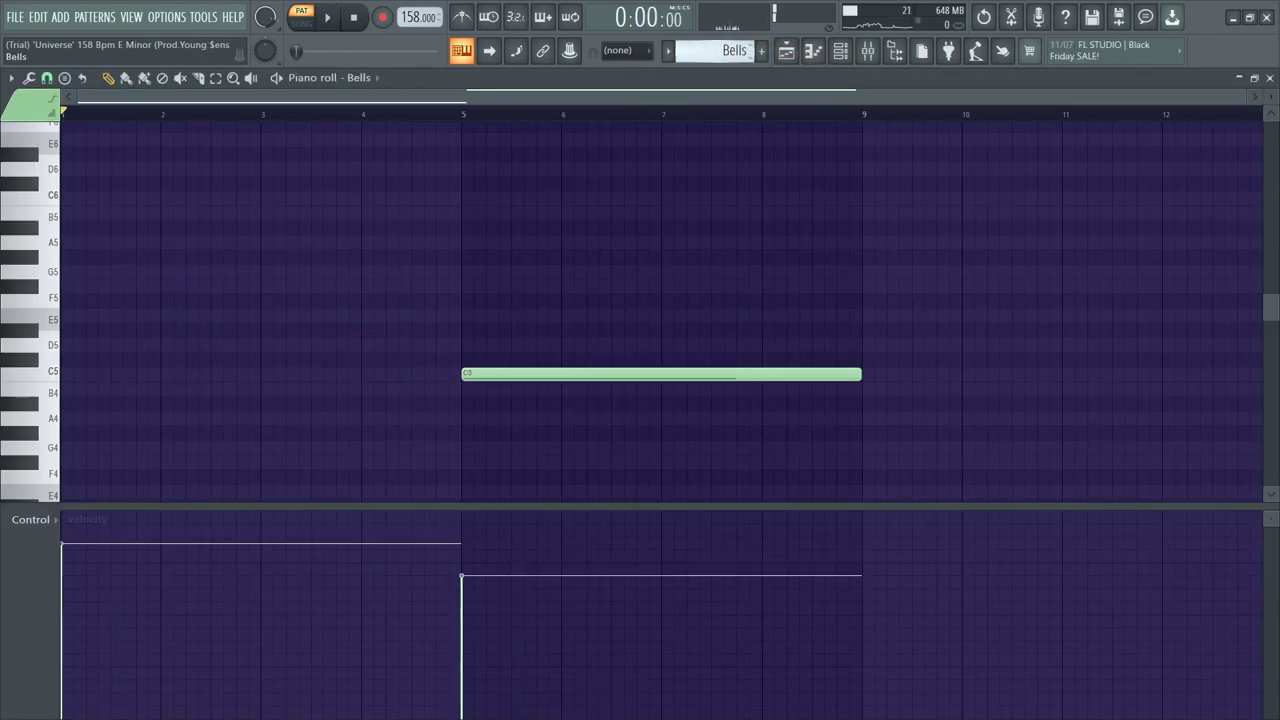
key("y")
left_click_drag(166, 366, 516, 314)
Step: Open the Bells channel's Sytrus synth page from the channel rack, reposition its window and audition a note
left_click(841, 51)
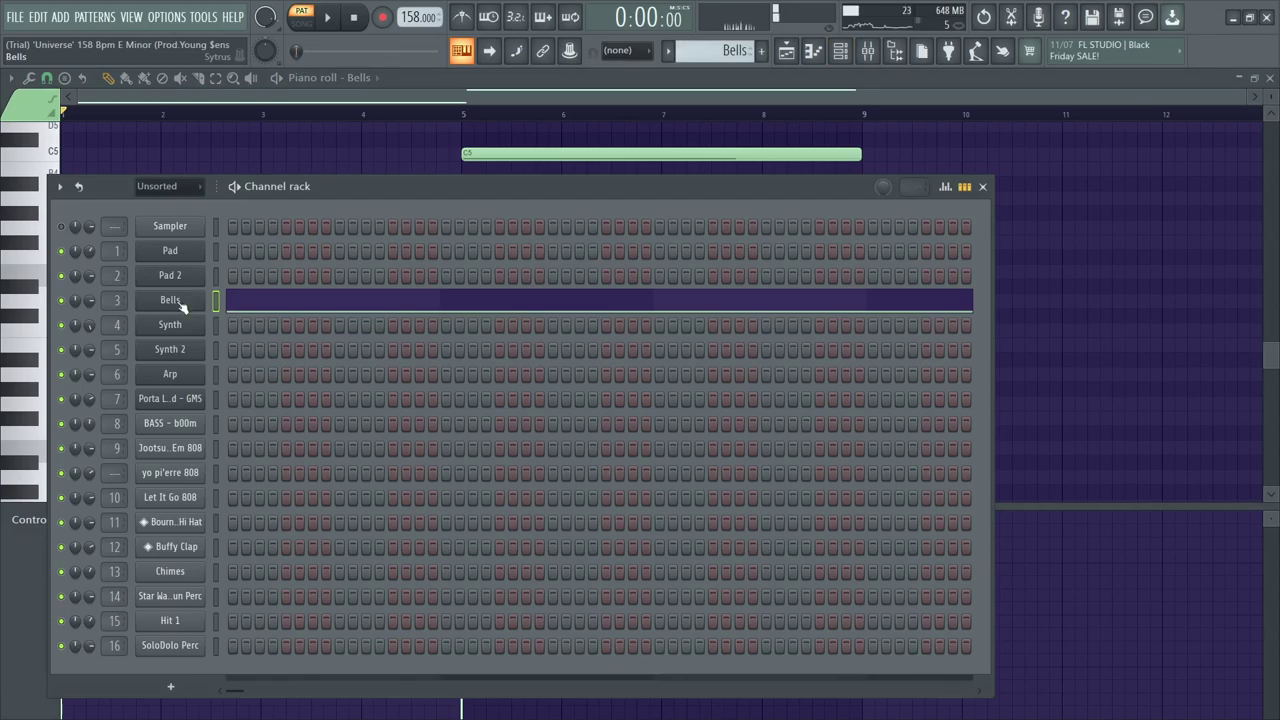
left_click(170, 300)
left_click(27, 169)
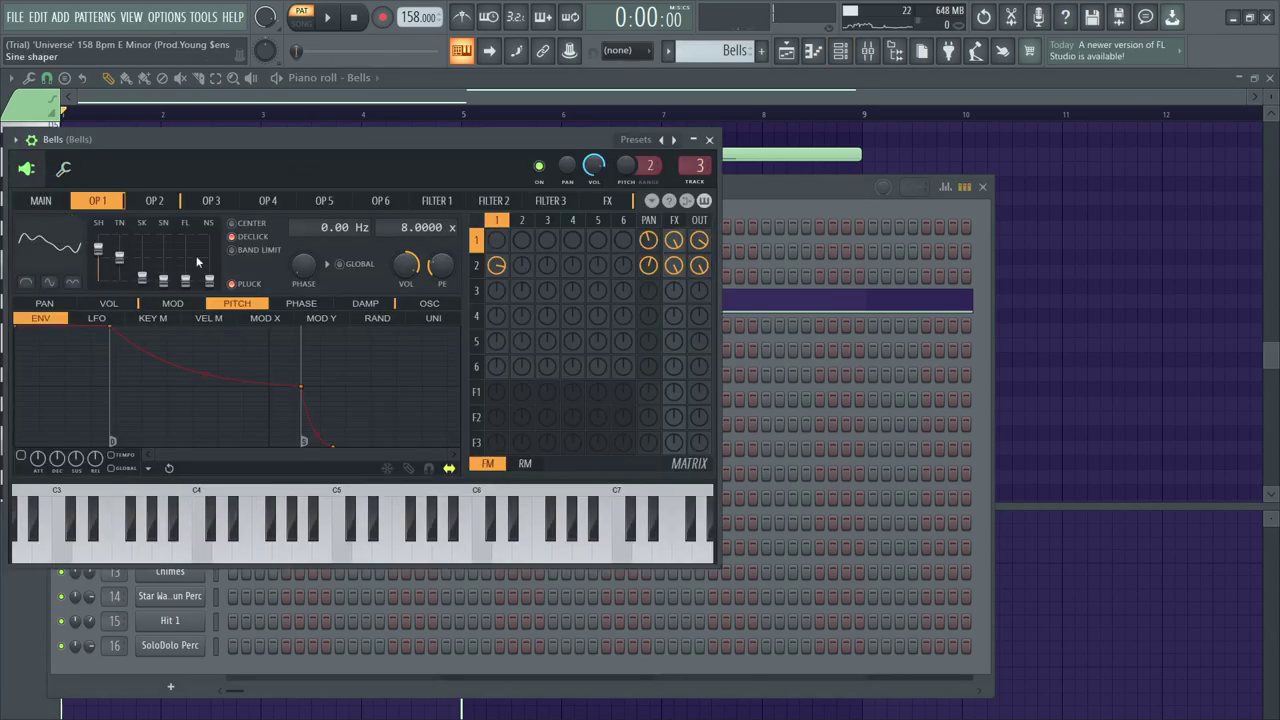
left_click_drag(458, 150, 713, 146)
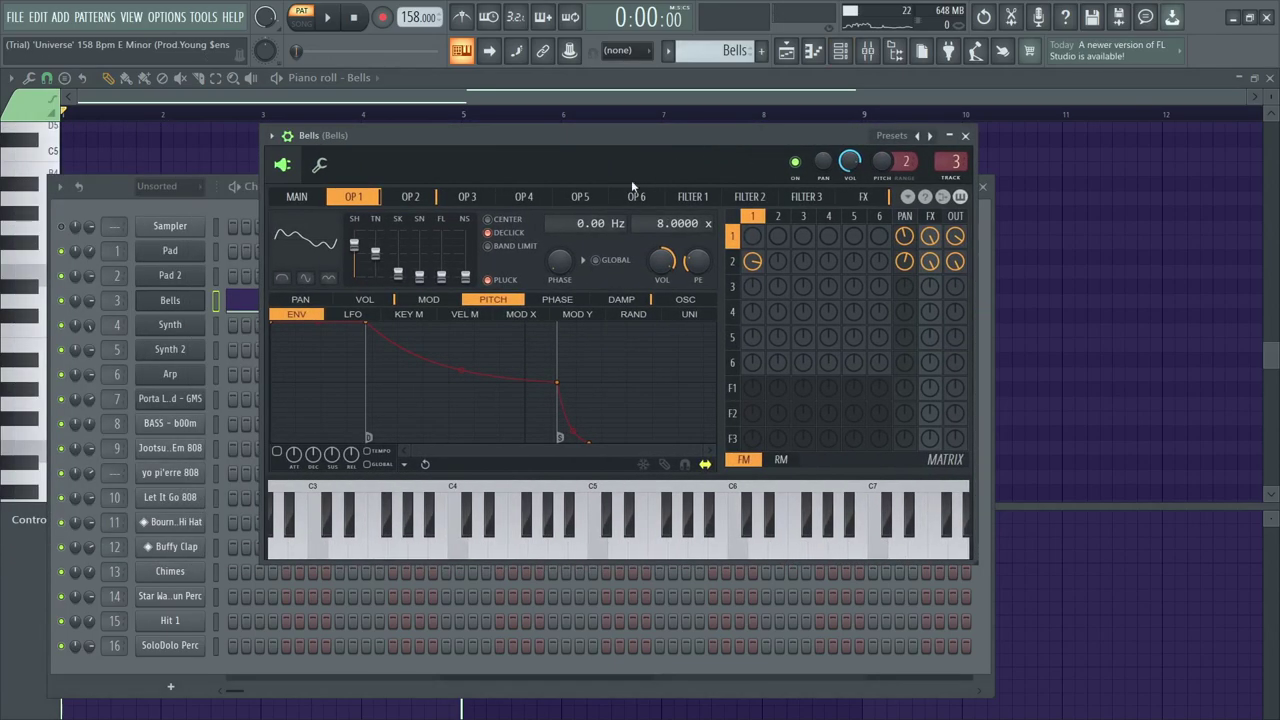
left_click(600, 549)
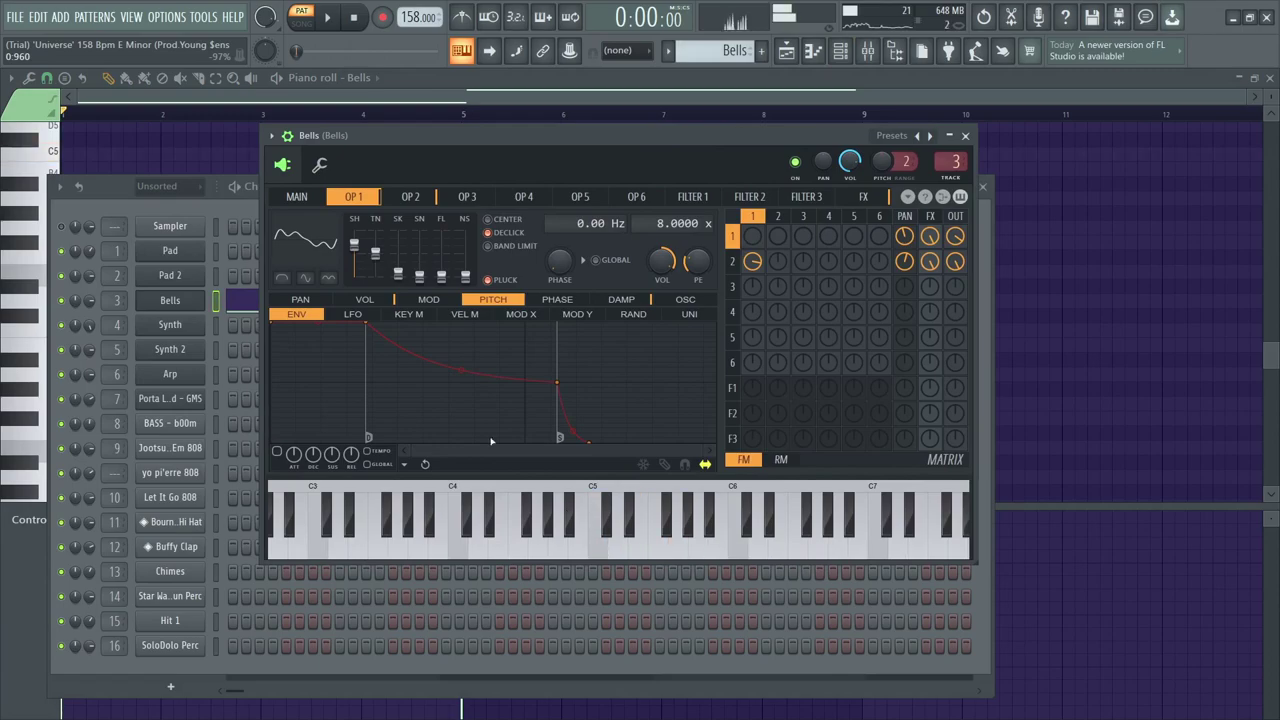
Step: Set the Bells arpeggiator chord to (none) in the miscellaneous functions and audition the C5 key
left_click(319, 166)
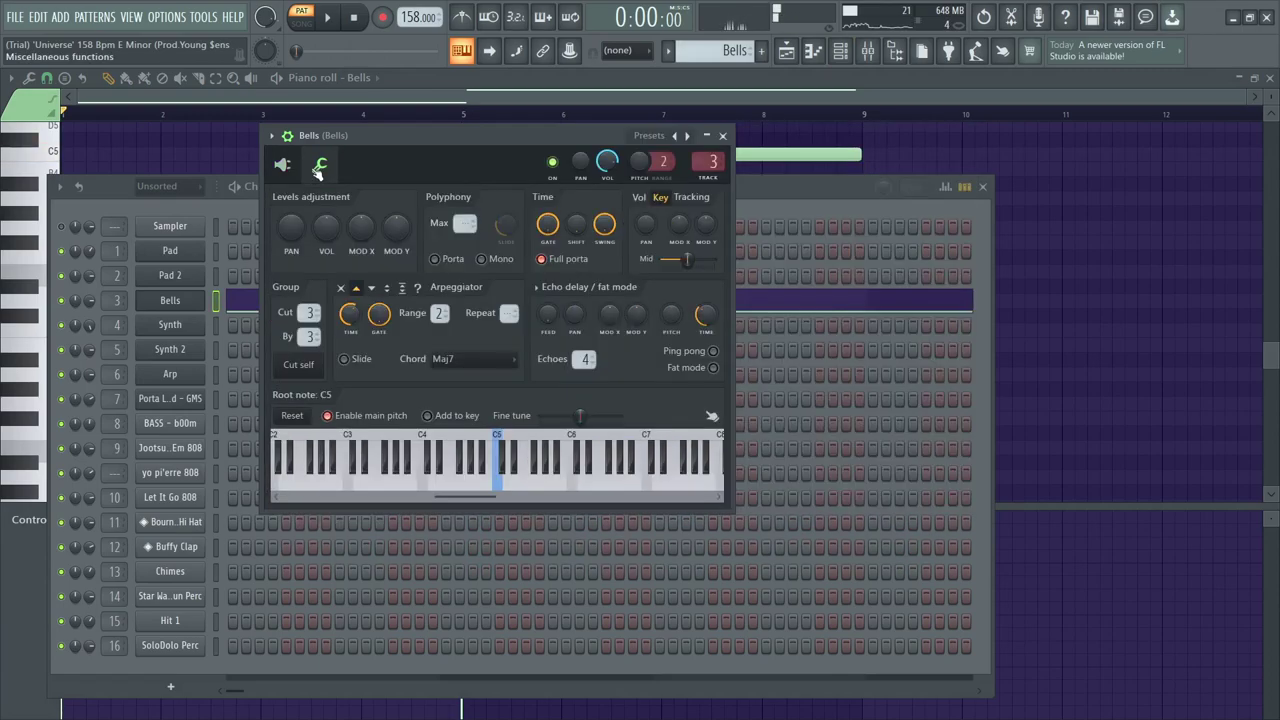
left_click(460, 362)
left_click(405, 358)
left_click(475, 362)
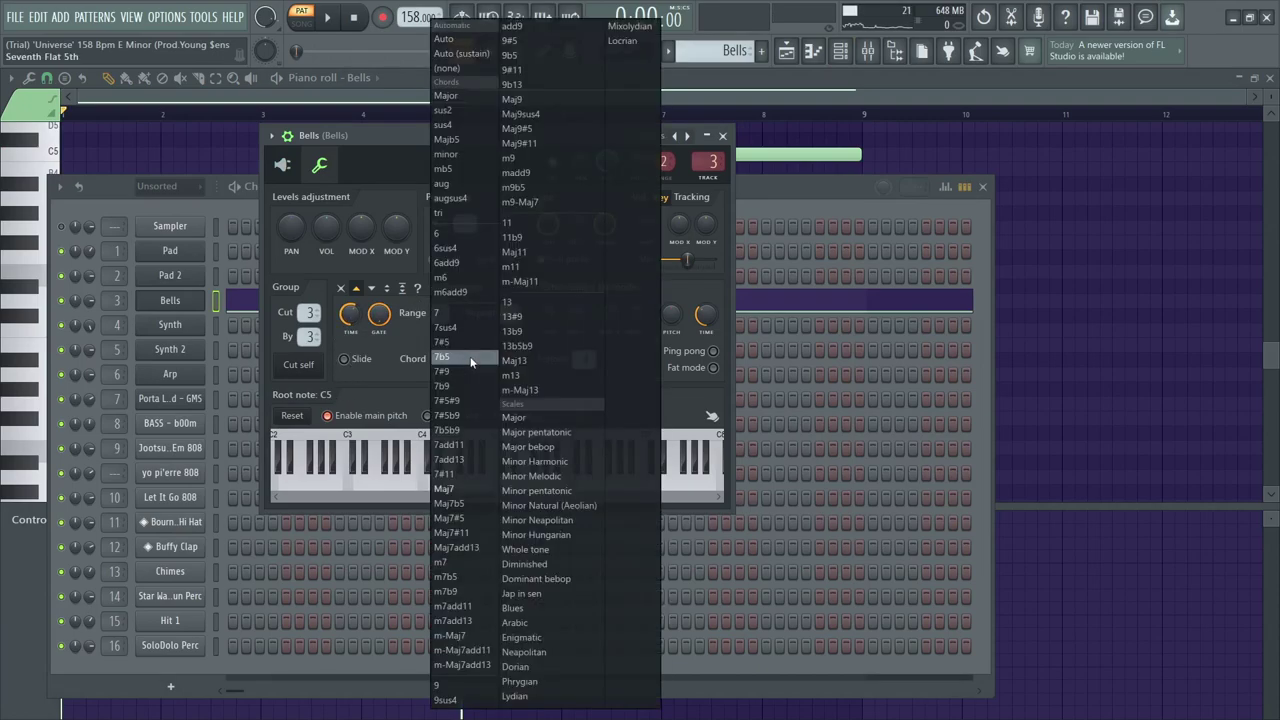
left_click(463, 67)
left_click(505, 494)
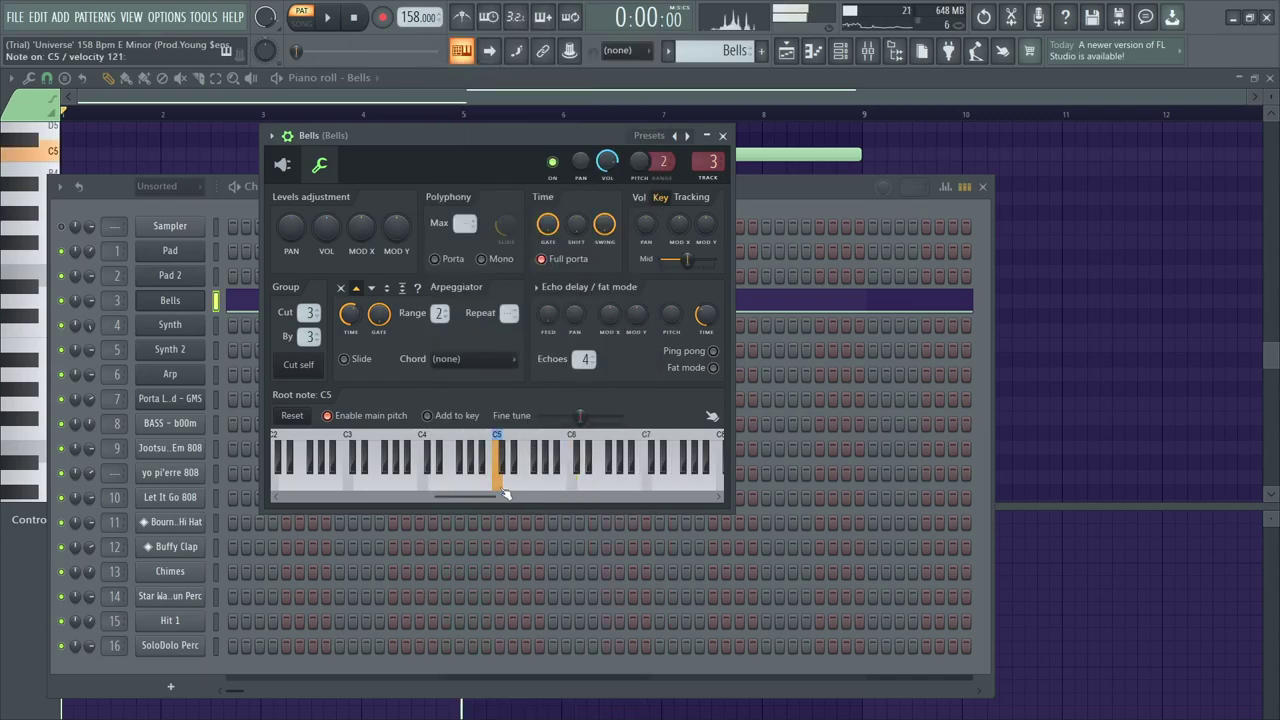
Step: Set the Bells arpeggiator chord to Maj7, audition the C5 key and close the channel window
left_click(457, 362)
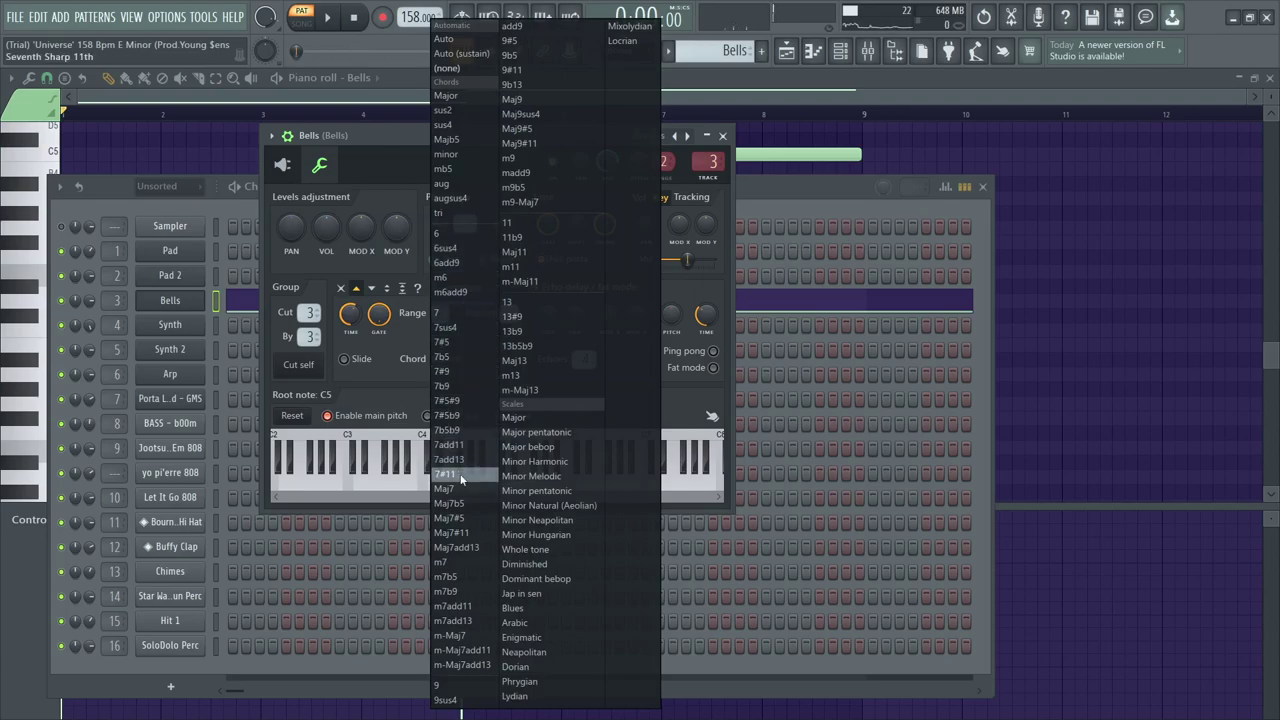
left_click(488, 488)
left_click(498, 492)
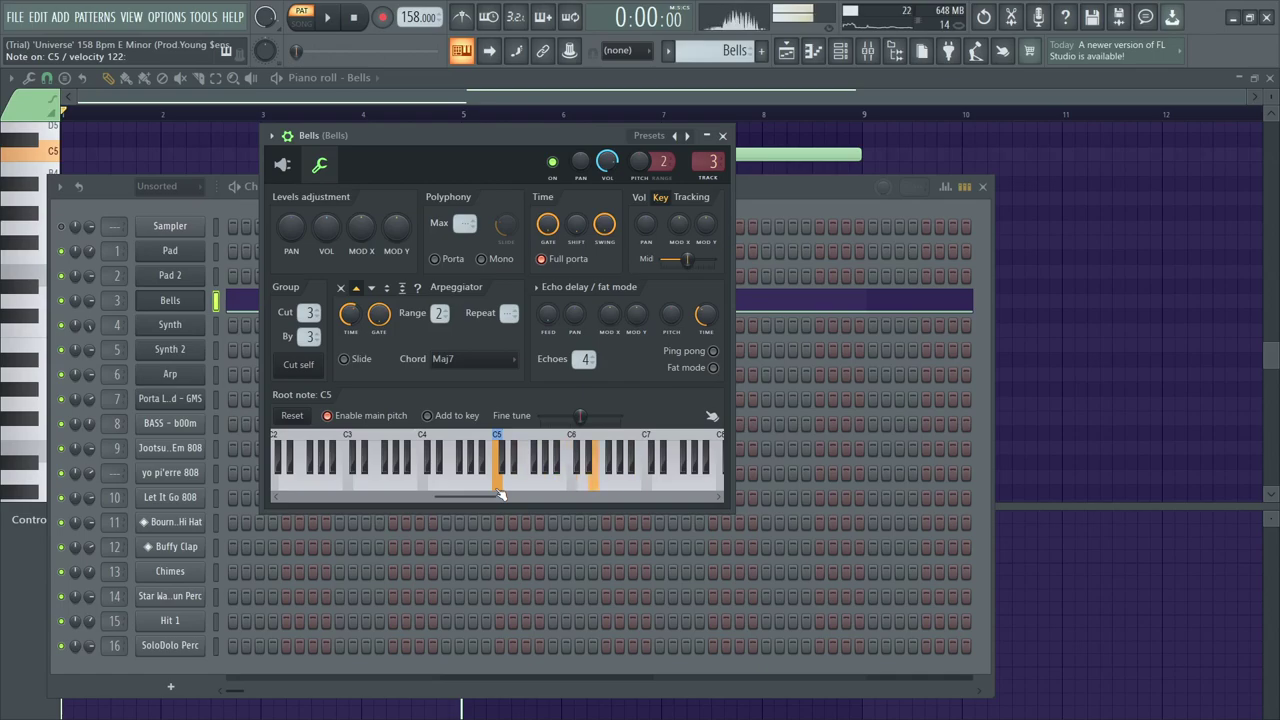
left_click(723, 136)
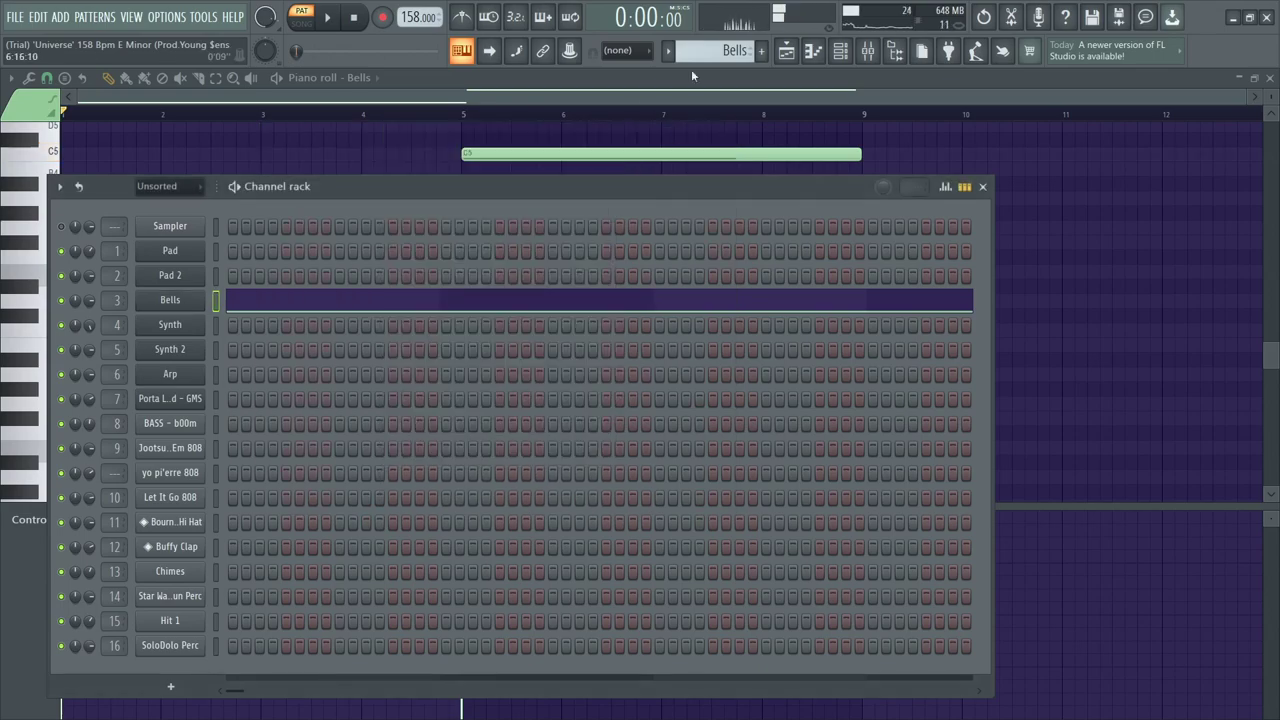
Step: Check the Bells mixer track for effects, and bring up the Synth pattern in the piano roll to play its notes
left_click(867, 50)
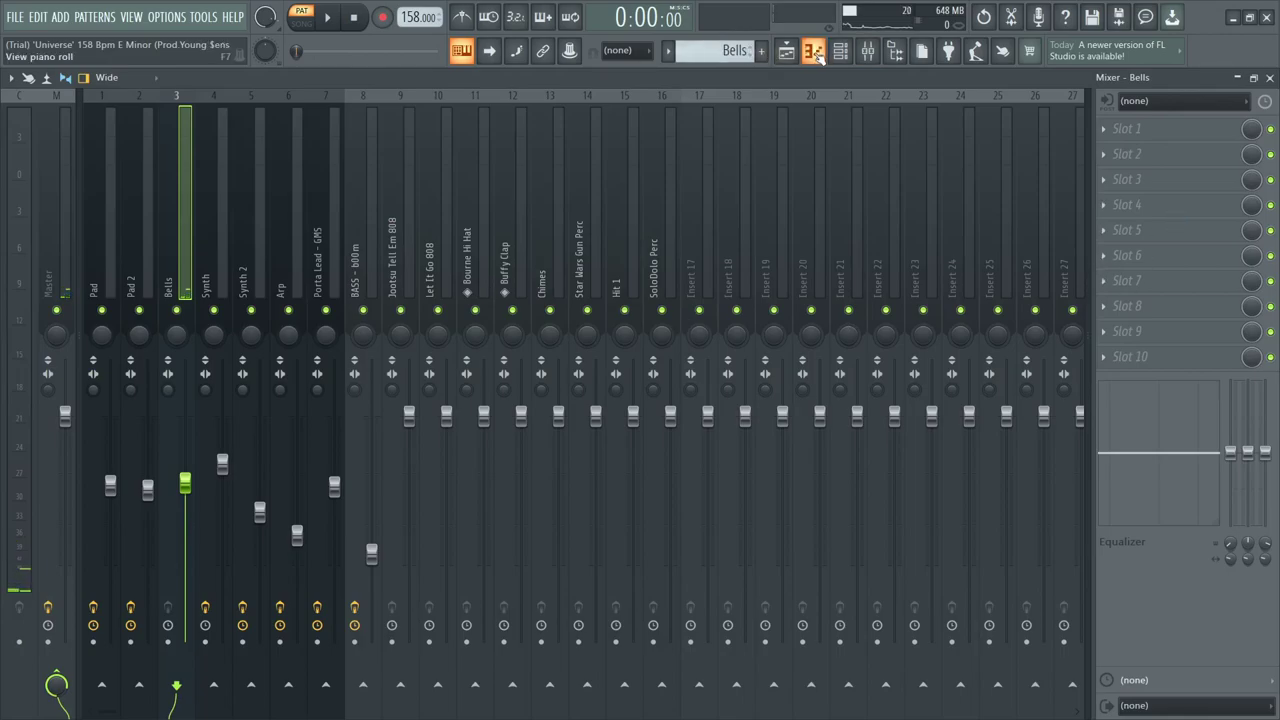
key("F9")
scroll(735, 51, "down", 1)
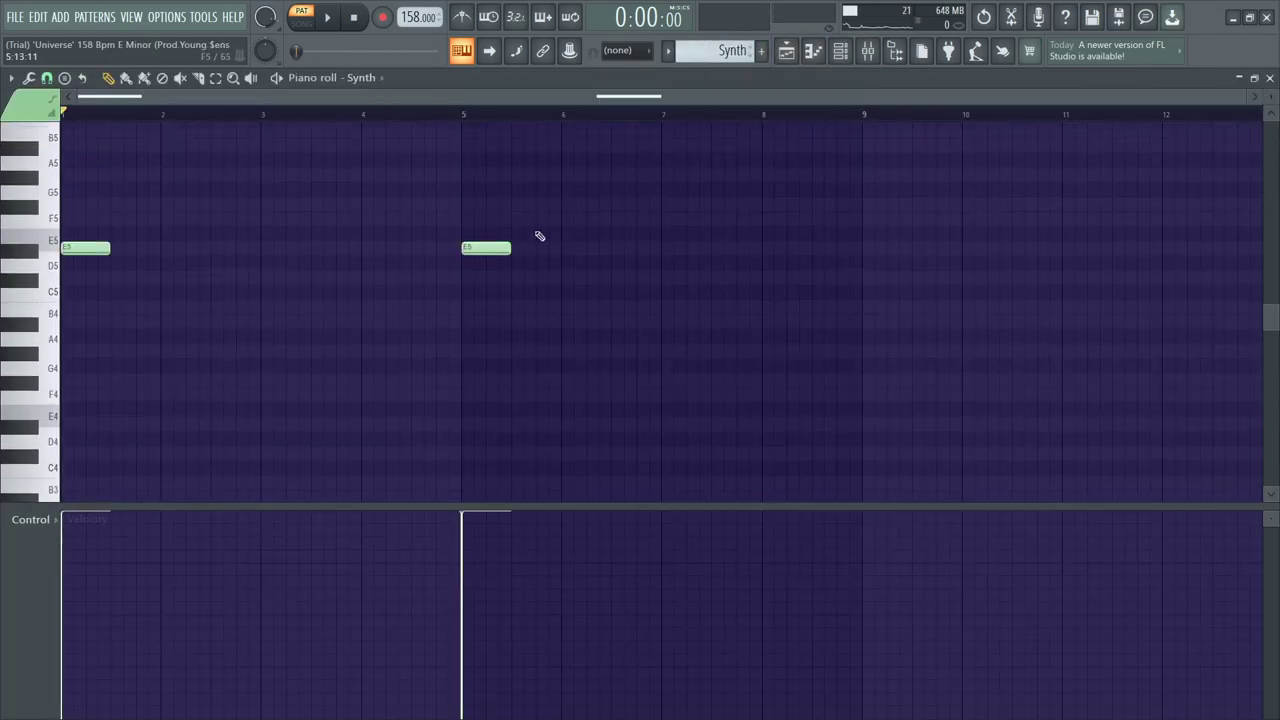
key("y")
left_click(83, 324)
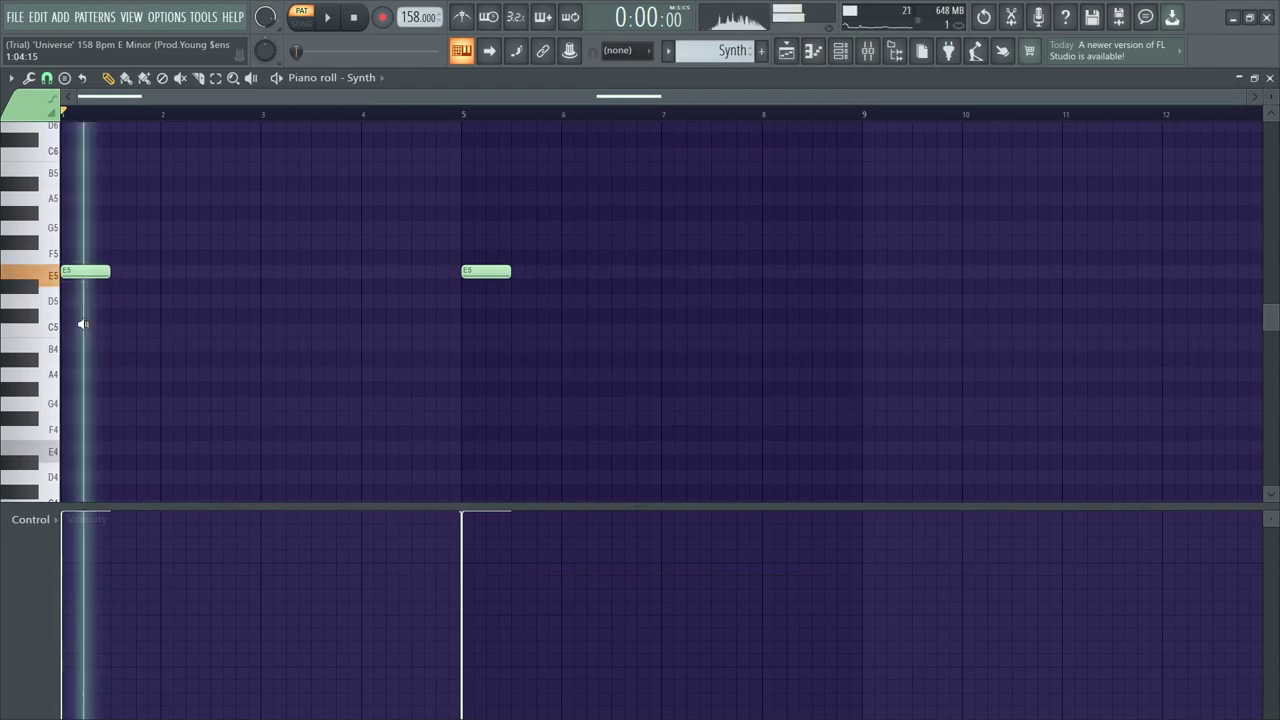
key("space")
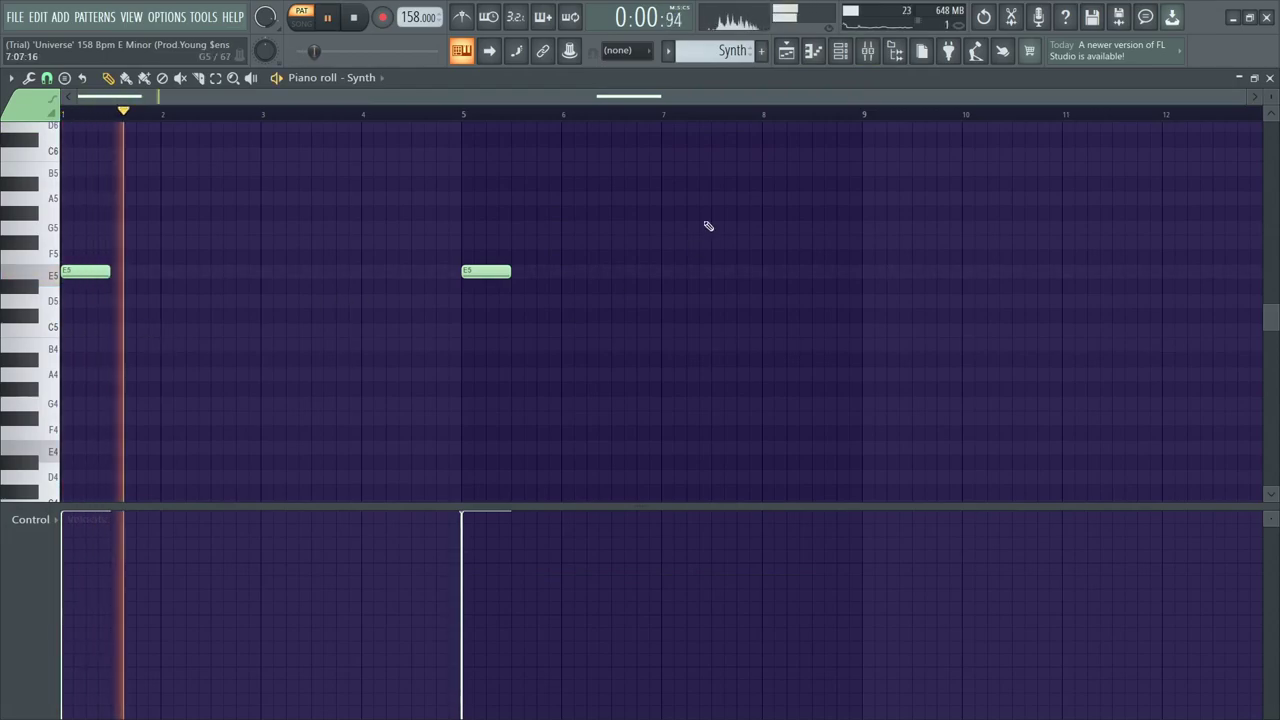
key("space")
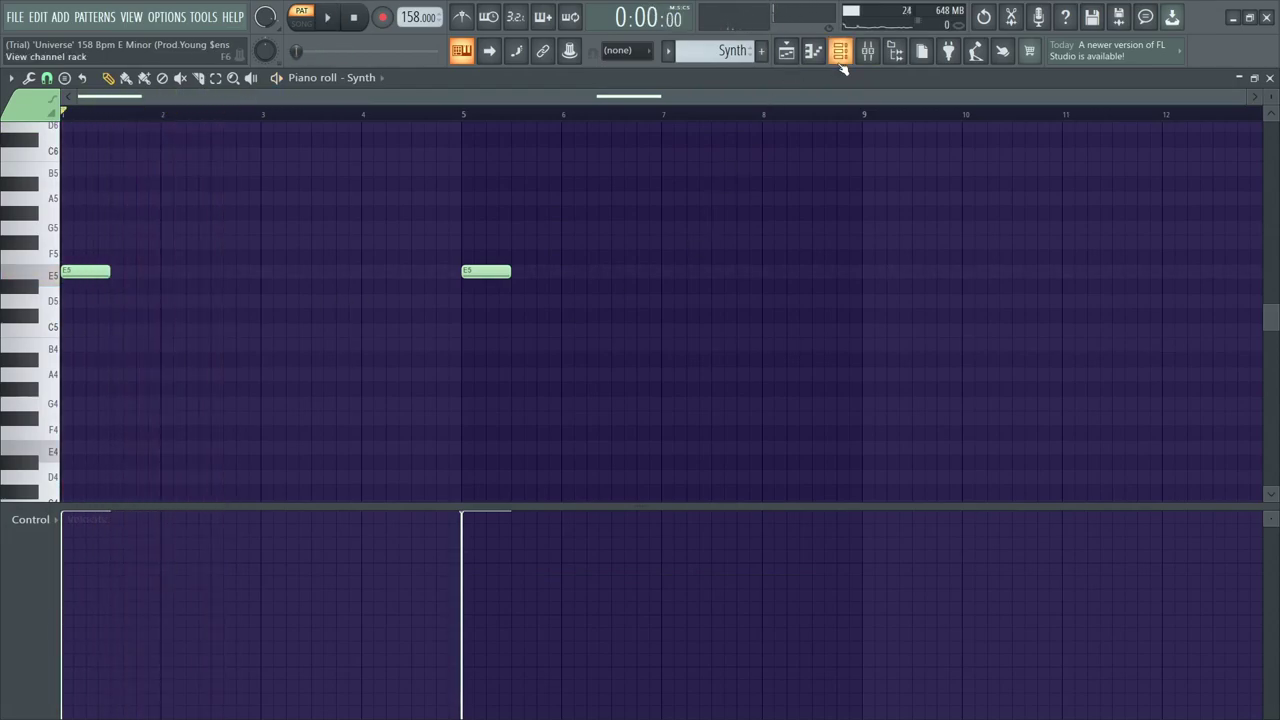
Step: Examine the Synth channel's GMS synth page and miscellaneous functions from the channel rack, auditioning its sound
key("F6")
left_click(160, 330)
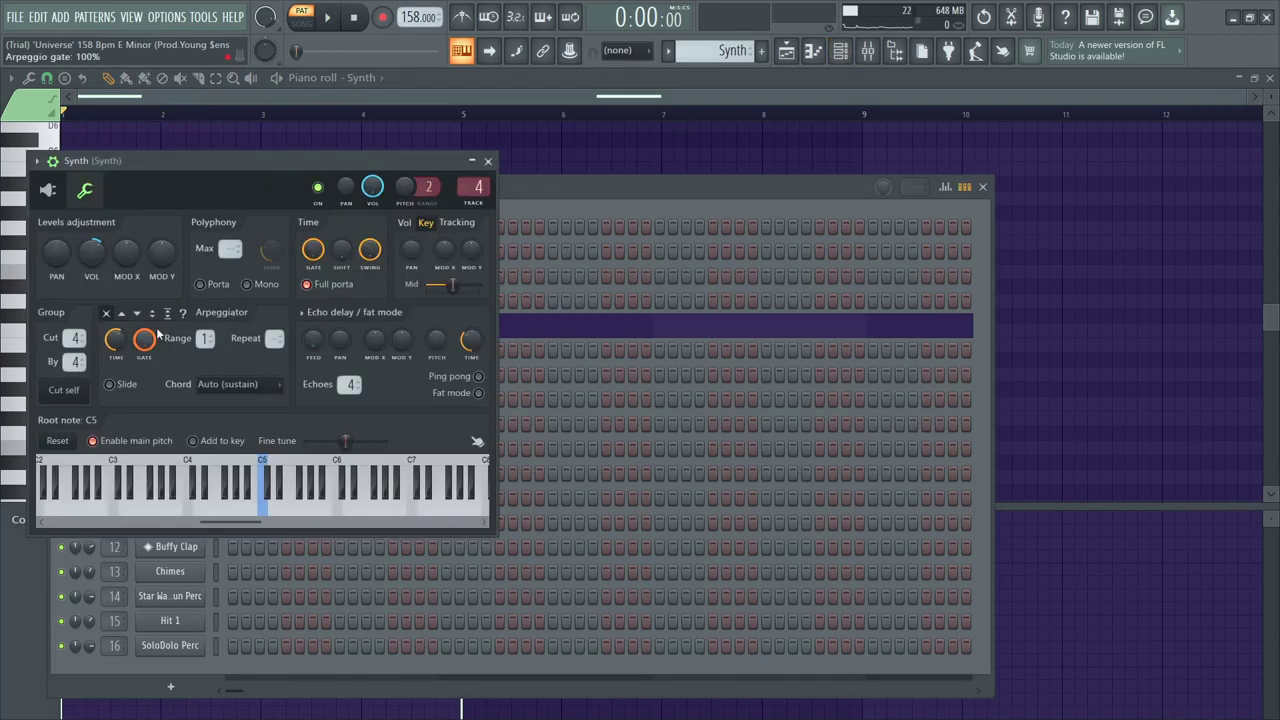
left_click(47, 189)
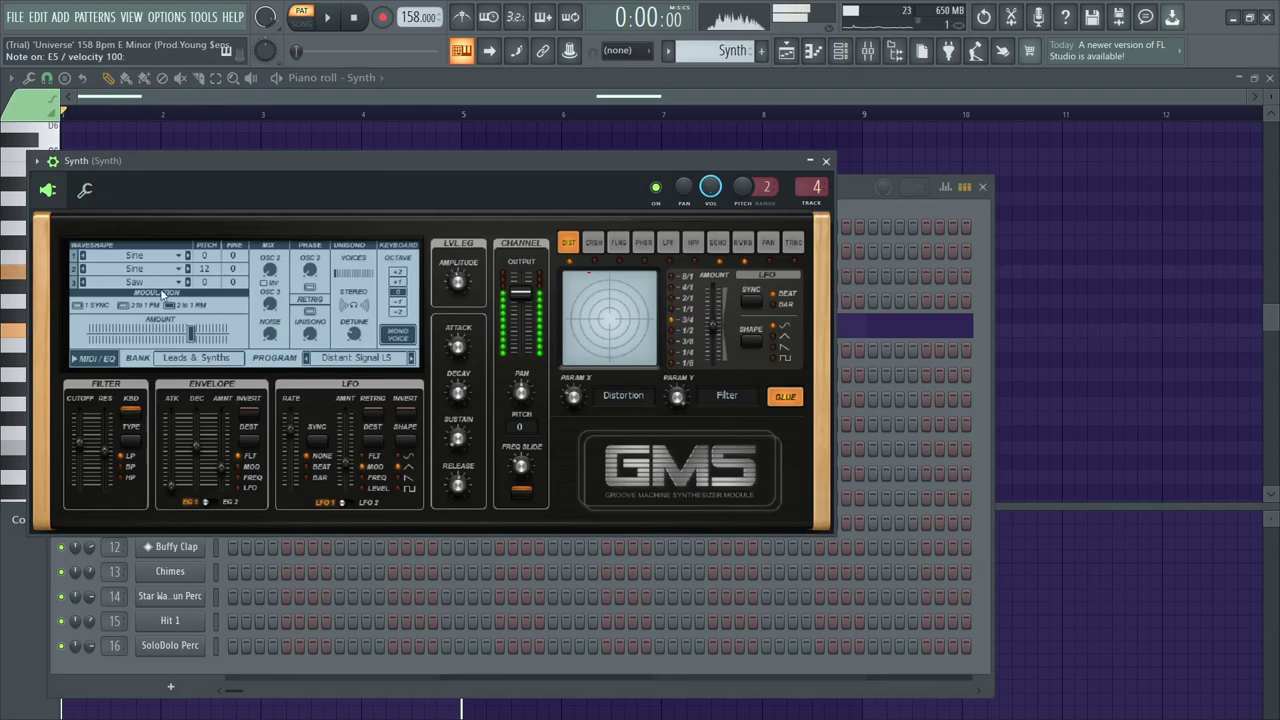
left_click(84, 189)
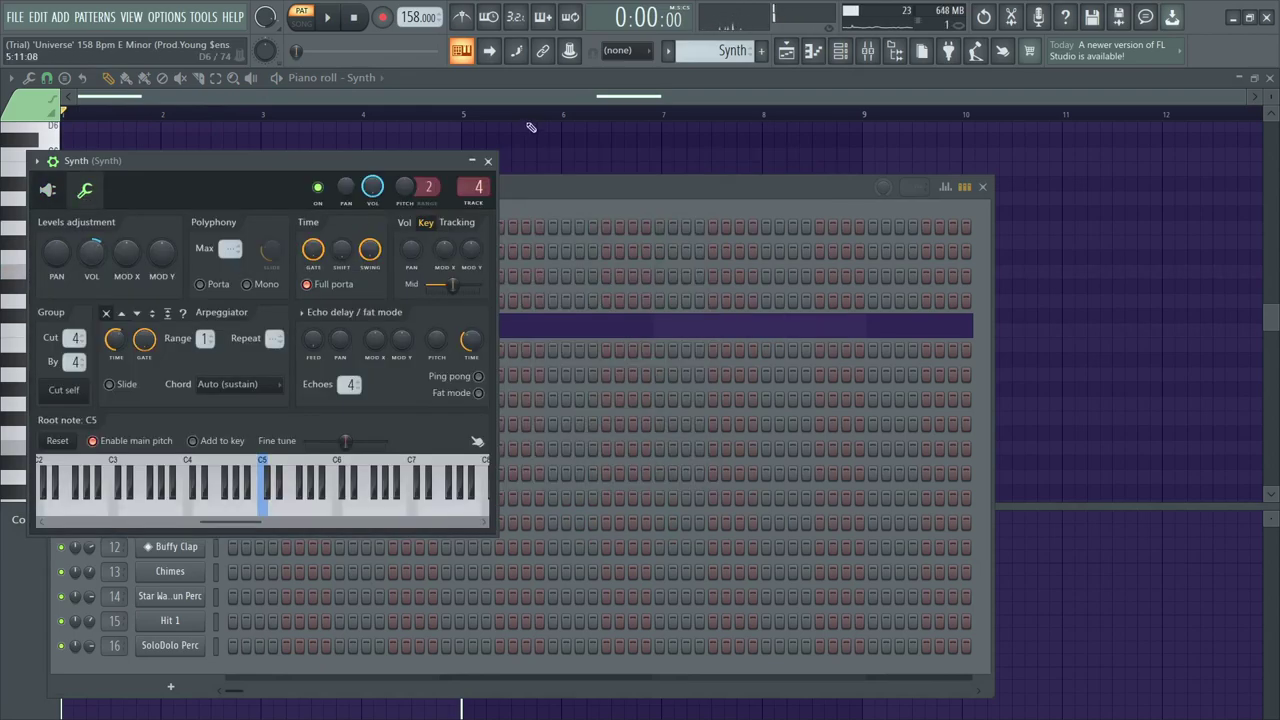
left_click(489, 161)
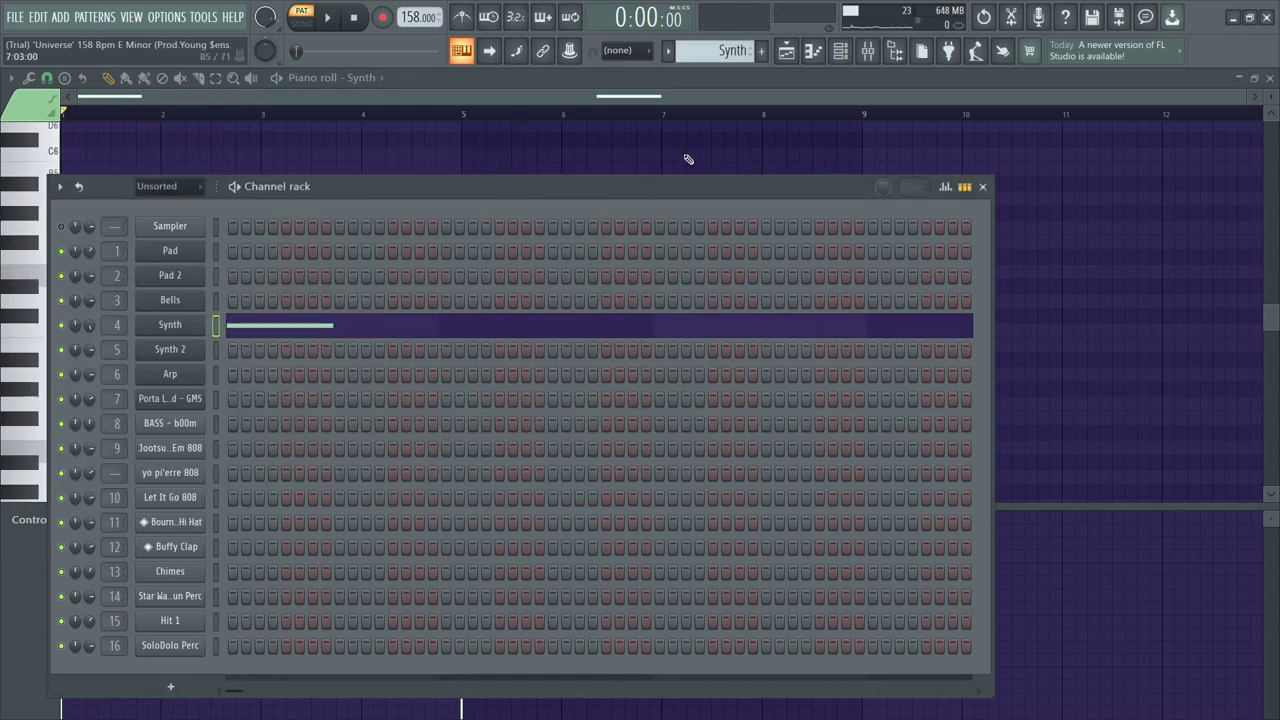
Step: Examine ValhallaSupermassive and Magic Switch on the Synth mixer track, toggling Magic Switch off and on to compare the sound
left_click(867, 50)
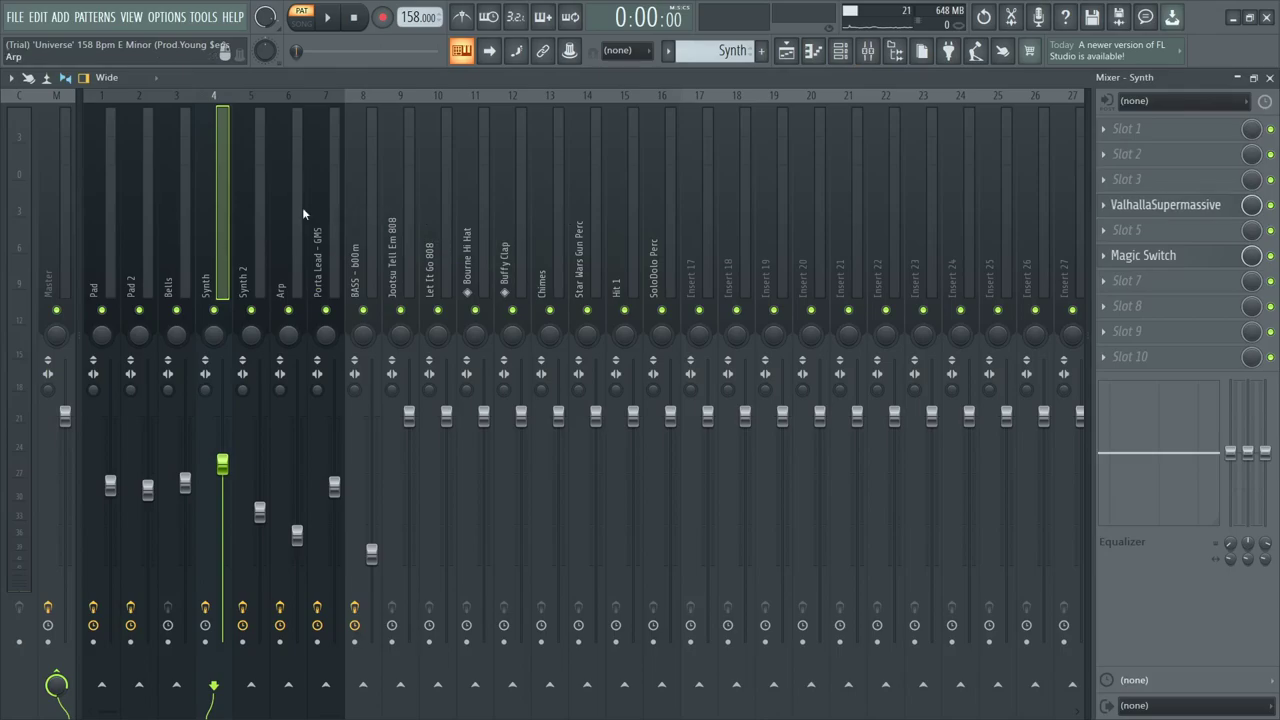
left_click(1208, 205)
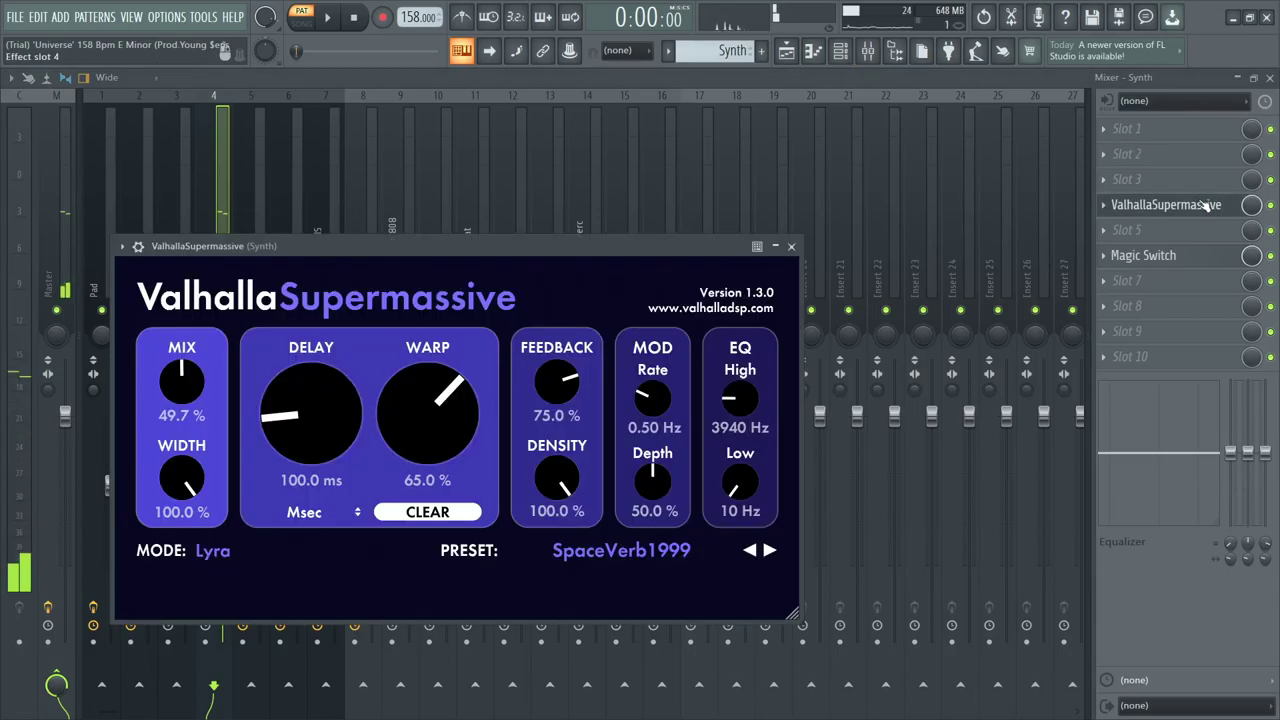
left_click(791, 247)
left_click(1176, 256)
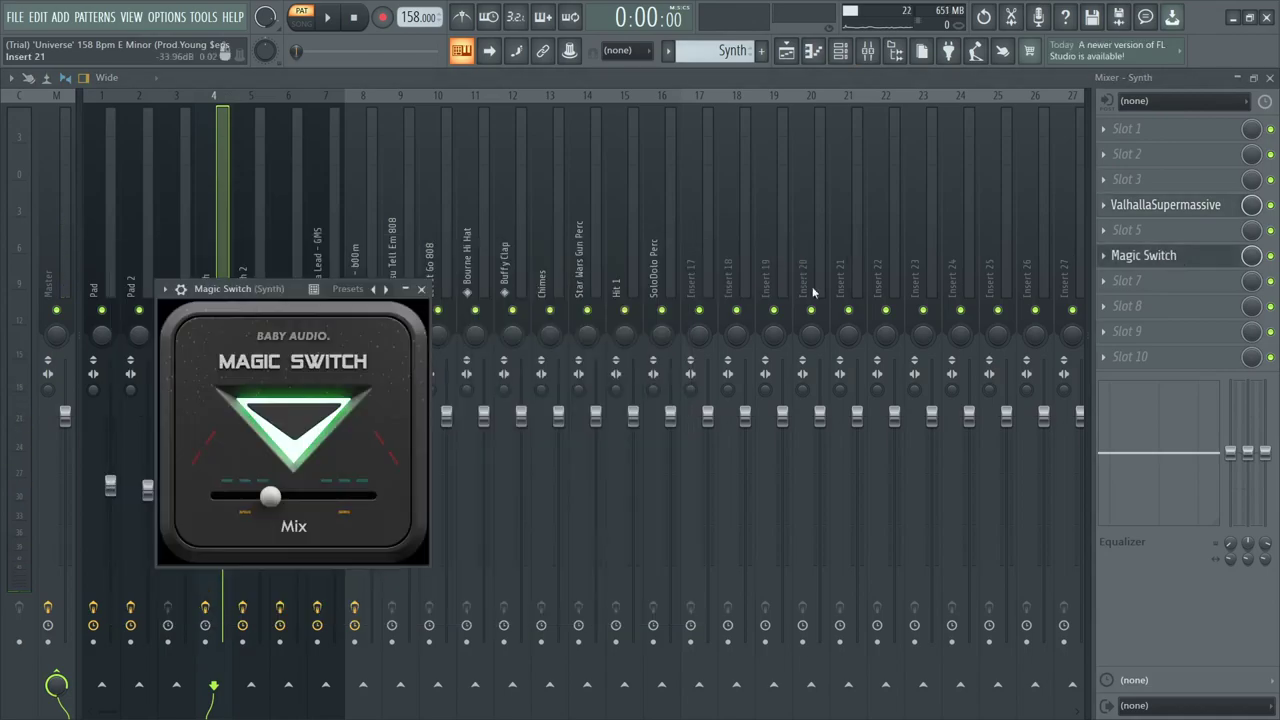
left_click(310, 427)
left_click(314, 426)
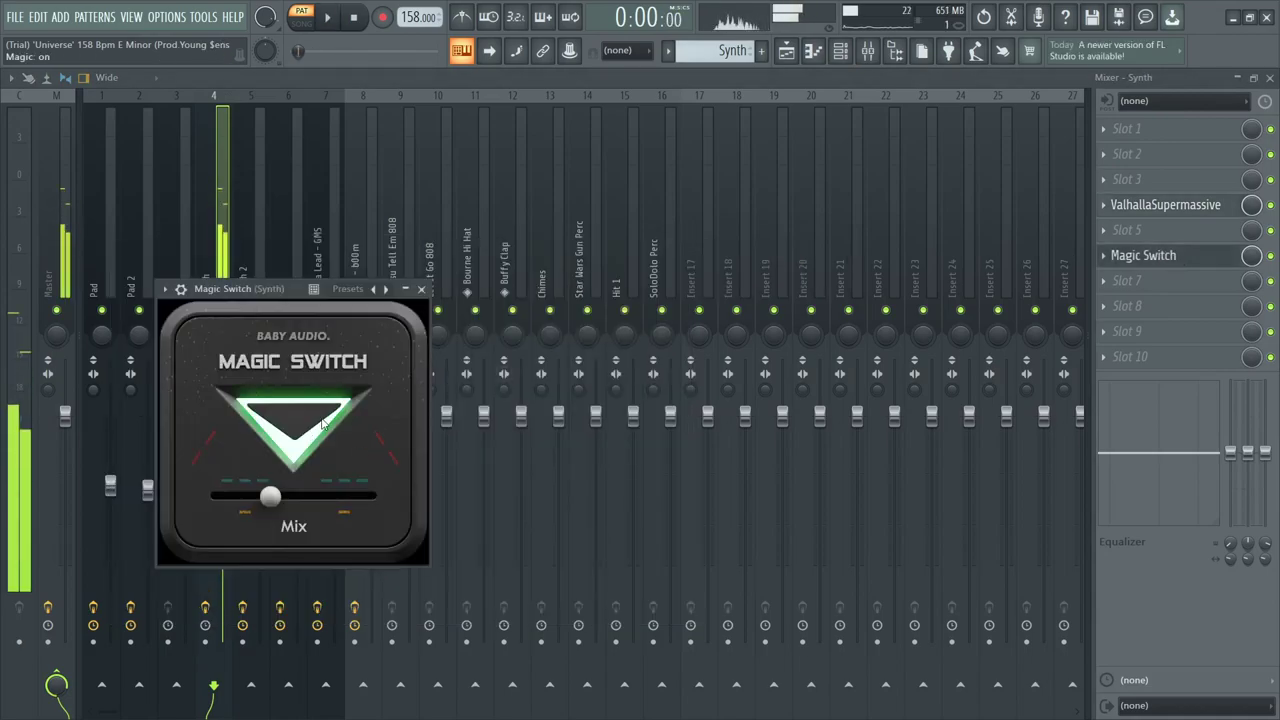
left_click(314, 422)
left_click(312, 420)
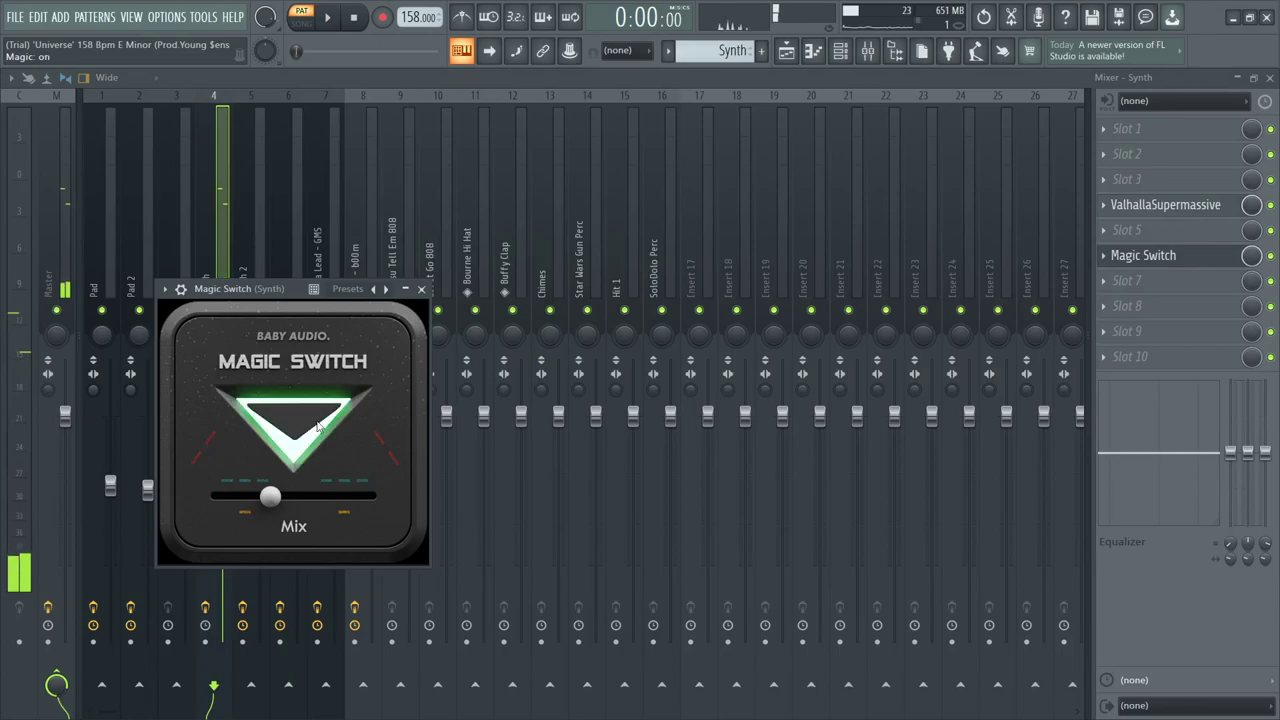
left_click(428, 295)
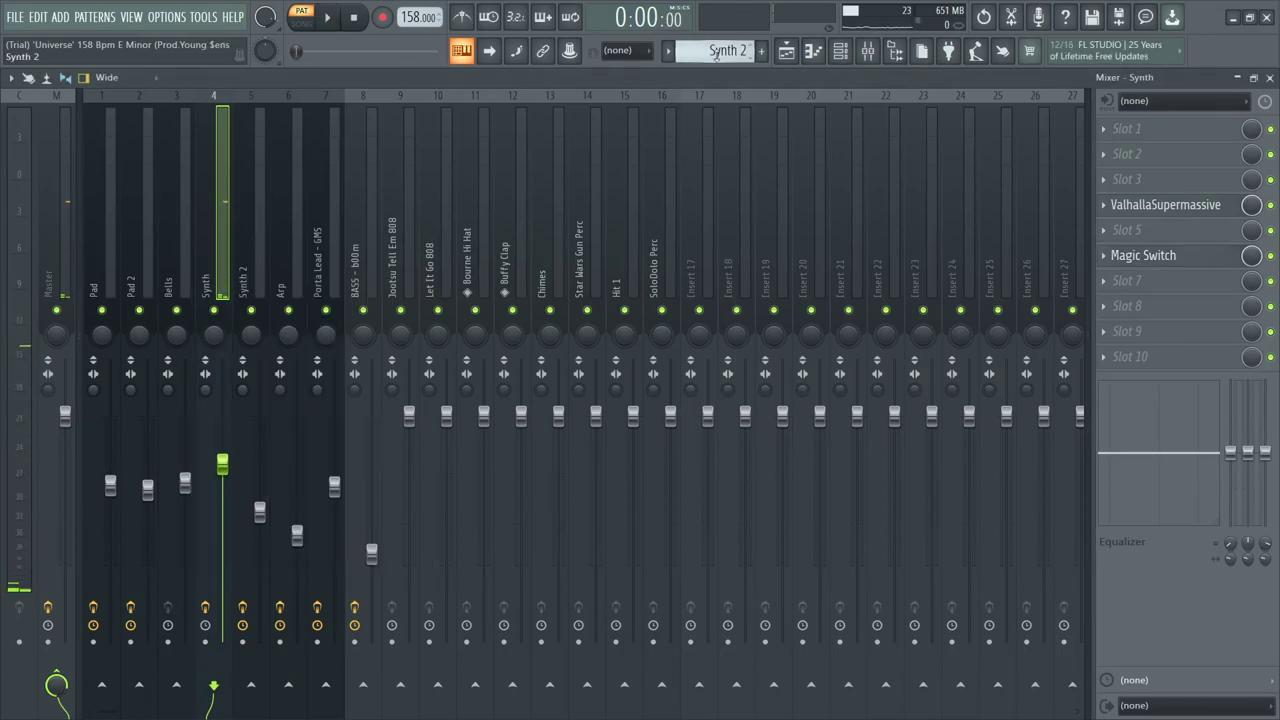
Step: Bring up the Synth 2 pattern in the piano roll, examine its long and short notes and play it
left_click(814, 51)
scroll(366, 337, "down", 2)
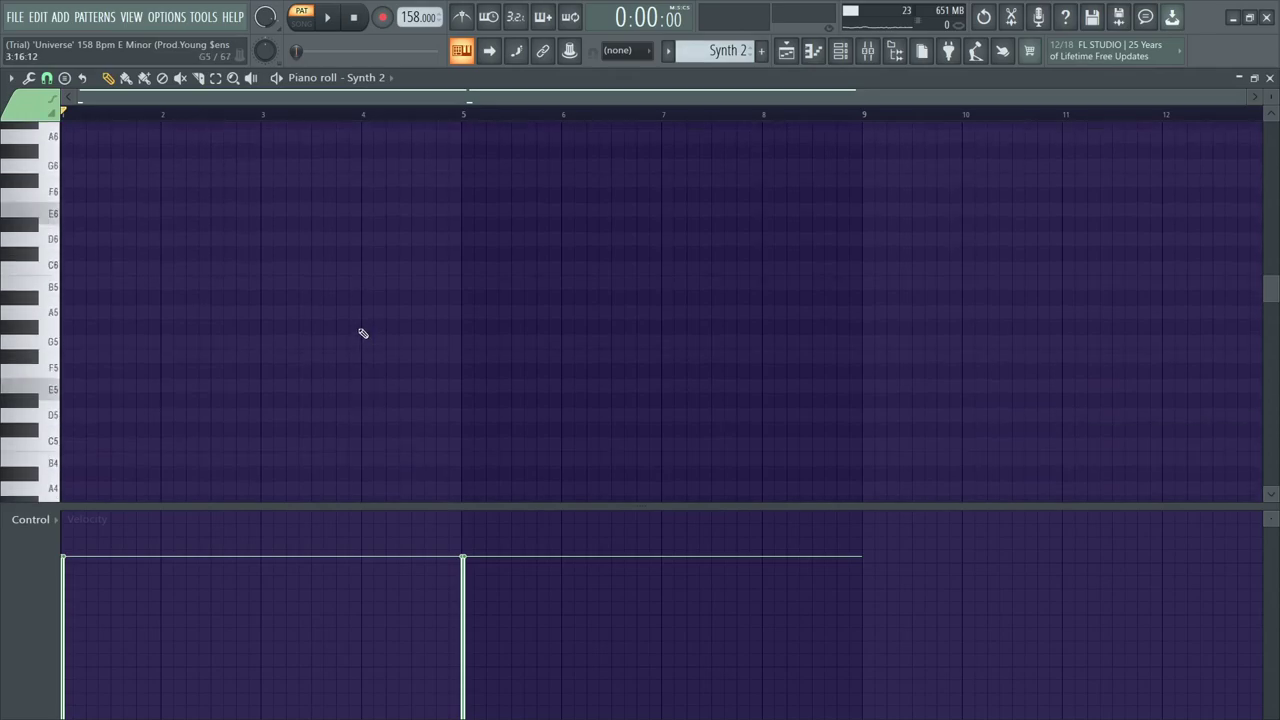
scroll(363, 333, "up", 4)
key("space")
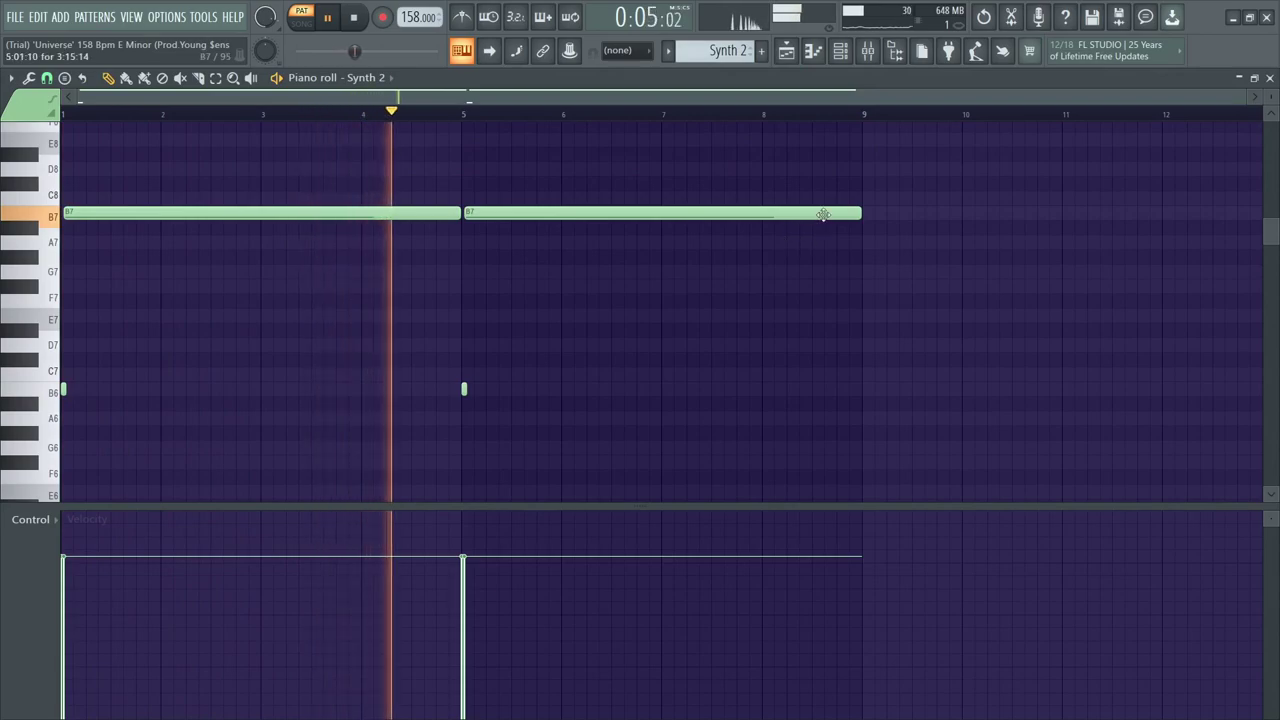
key("space")
Step: Examine the Synth 2 channel's FLEX preset from the channel rack, repositioning its window and playing the pattern briefly
left_click(853, 55)
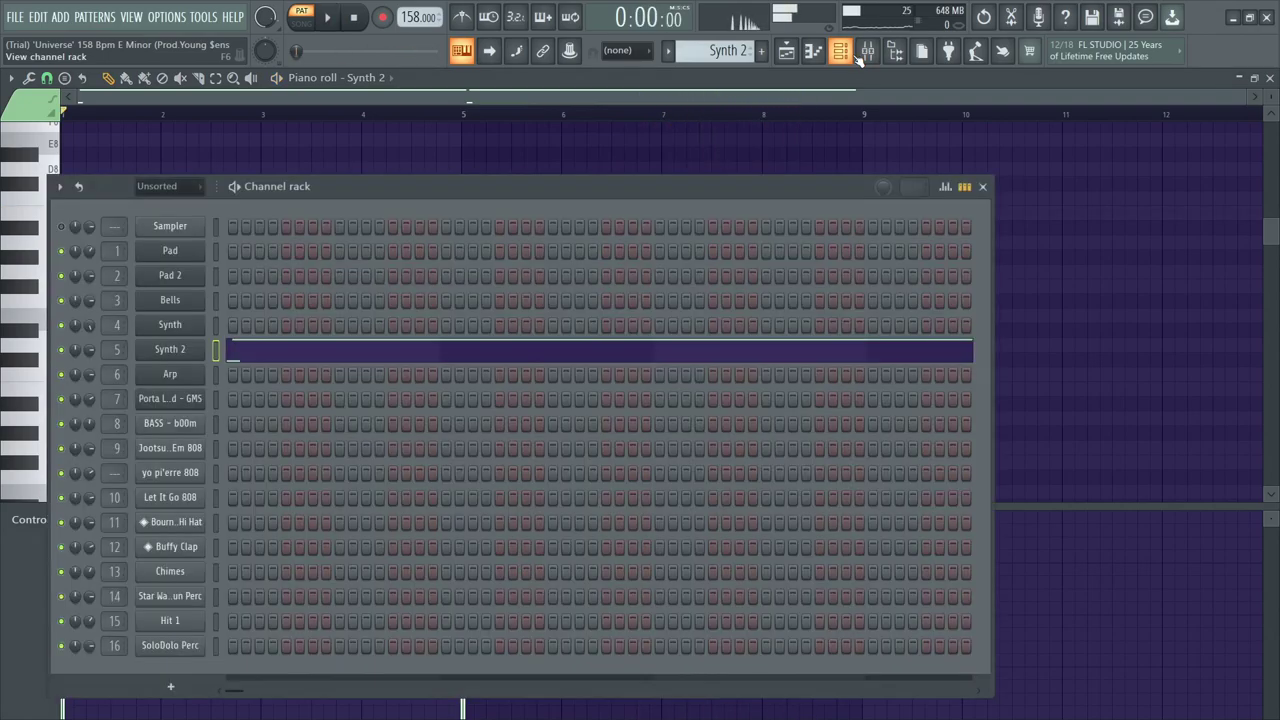
left_click(198, 352)
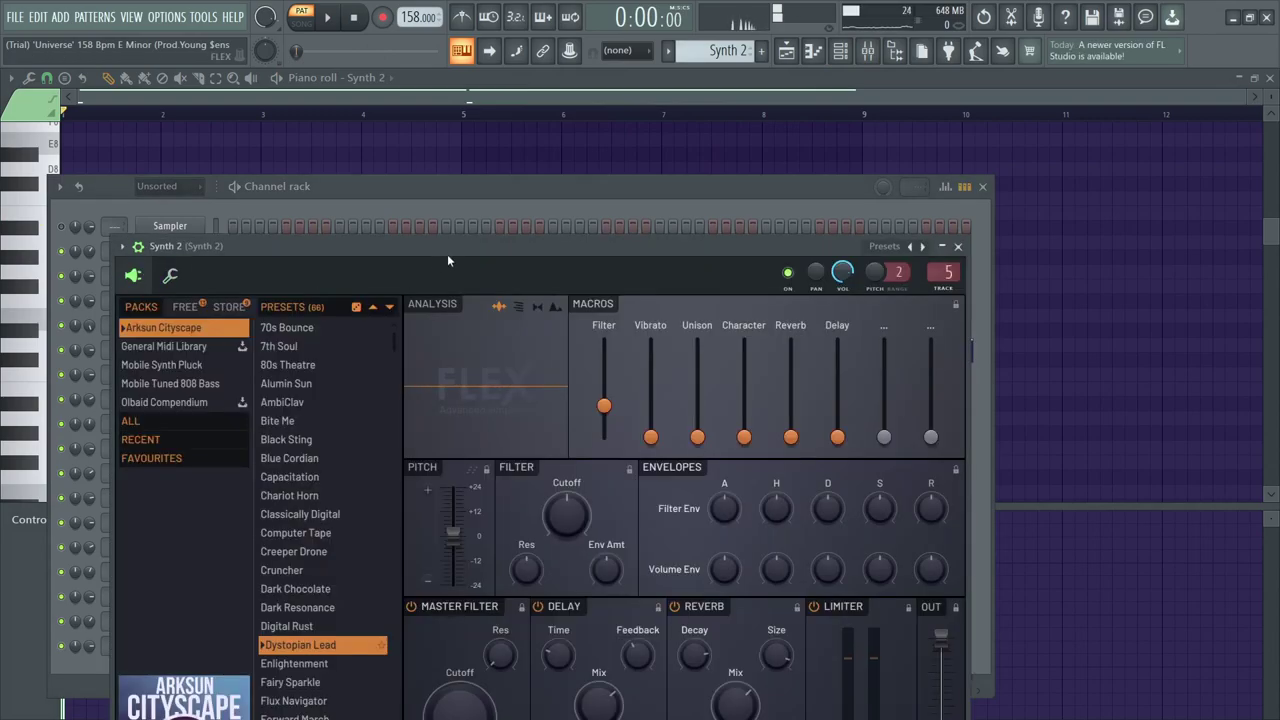
left_click_drag(448, 261, 498, 148)
key("space")
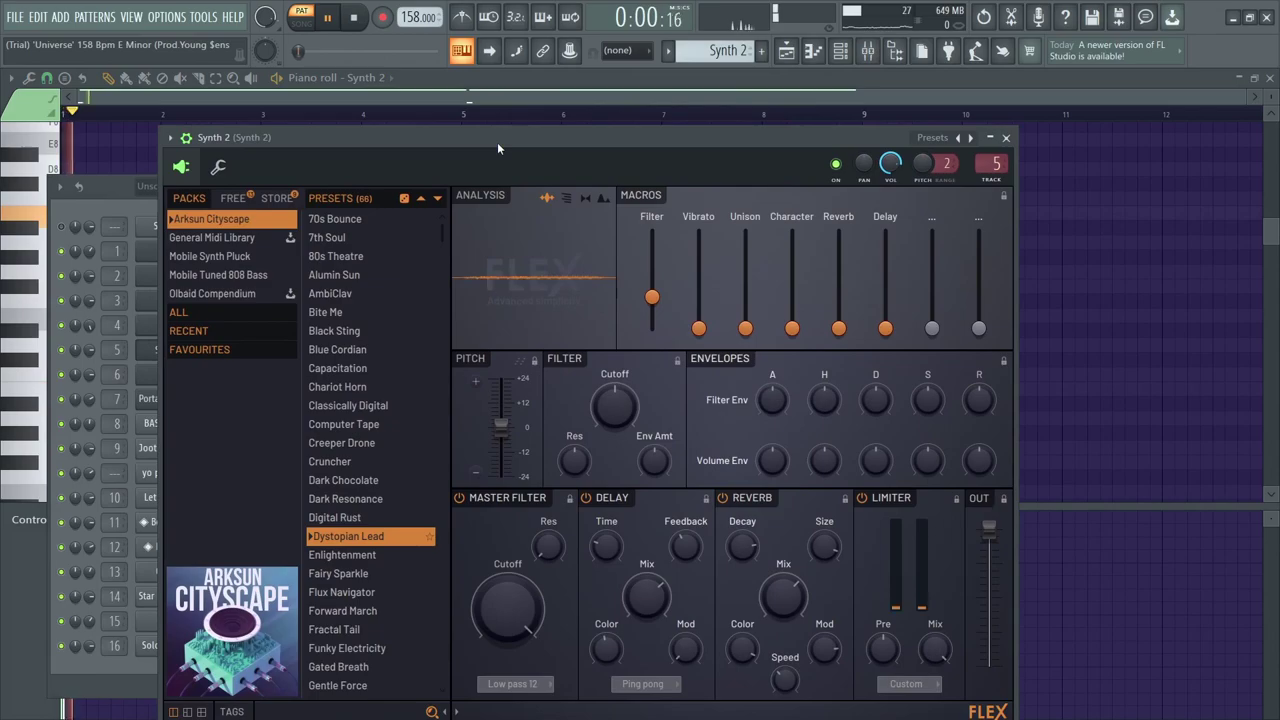
key("space")
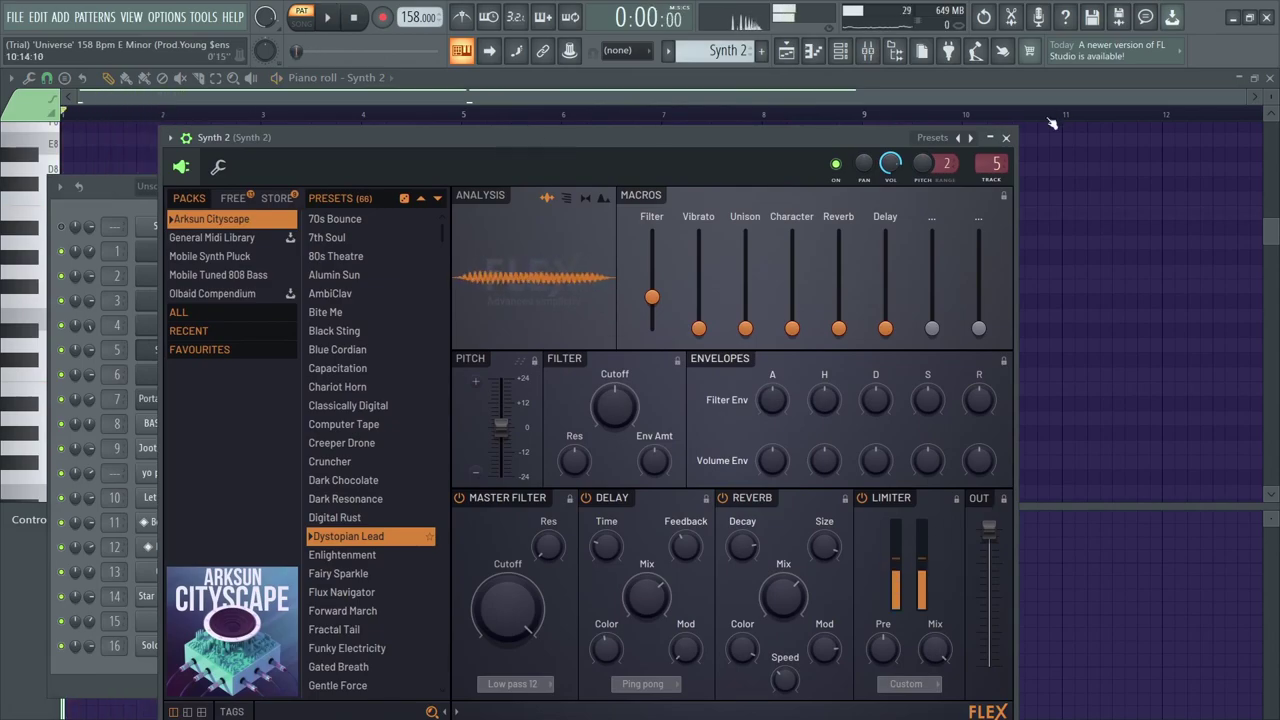
left_click(1006, 137)
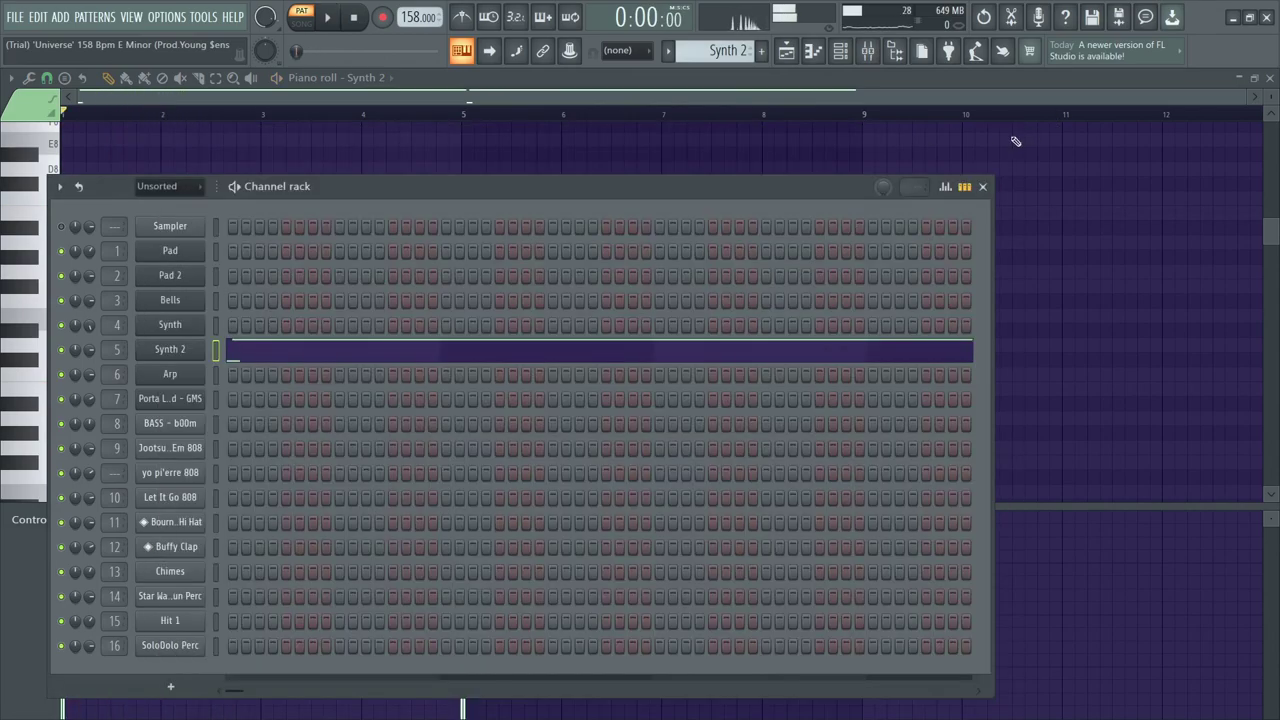
Step: Examine the Fruity parametric EQ 2 curve on the Synth 2 mixer track
left_click(867, 55)
left_click(1194, 181)
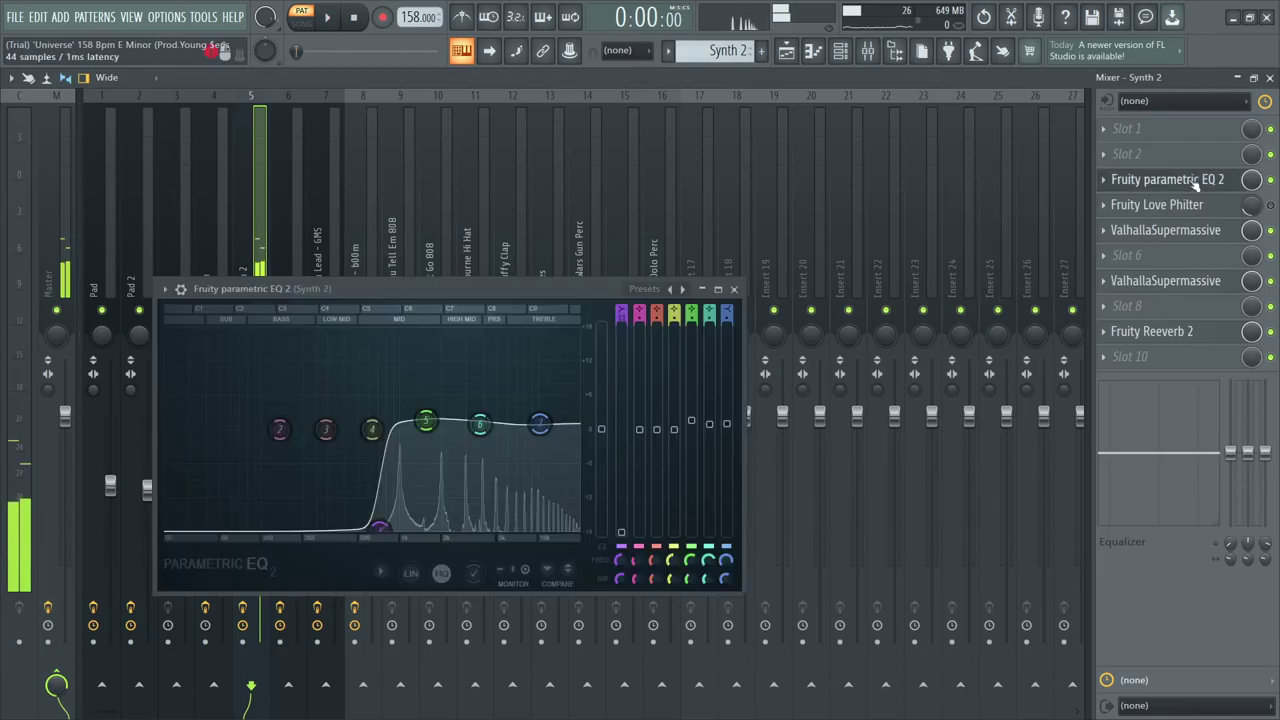
left_click(1190, 181)
Step: Set the mix of the first ValhallaSupermassive on the Synth 2 mixer track to 55.0 %
left_click(1183, 232)
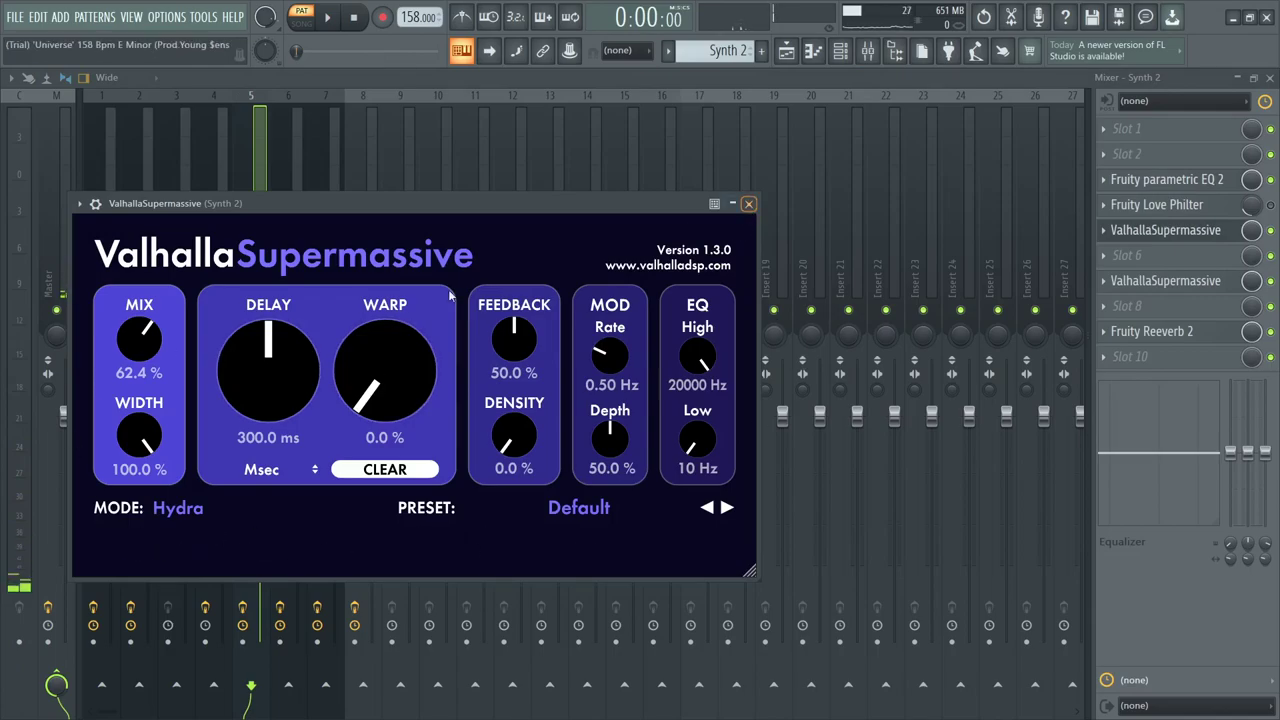
left_click_drag(141, 345, 145, 372)
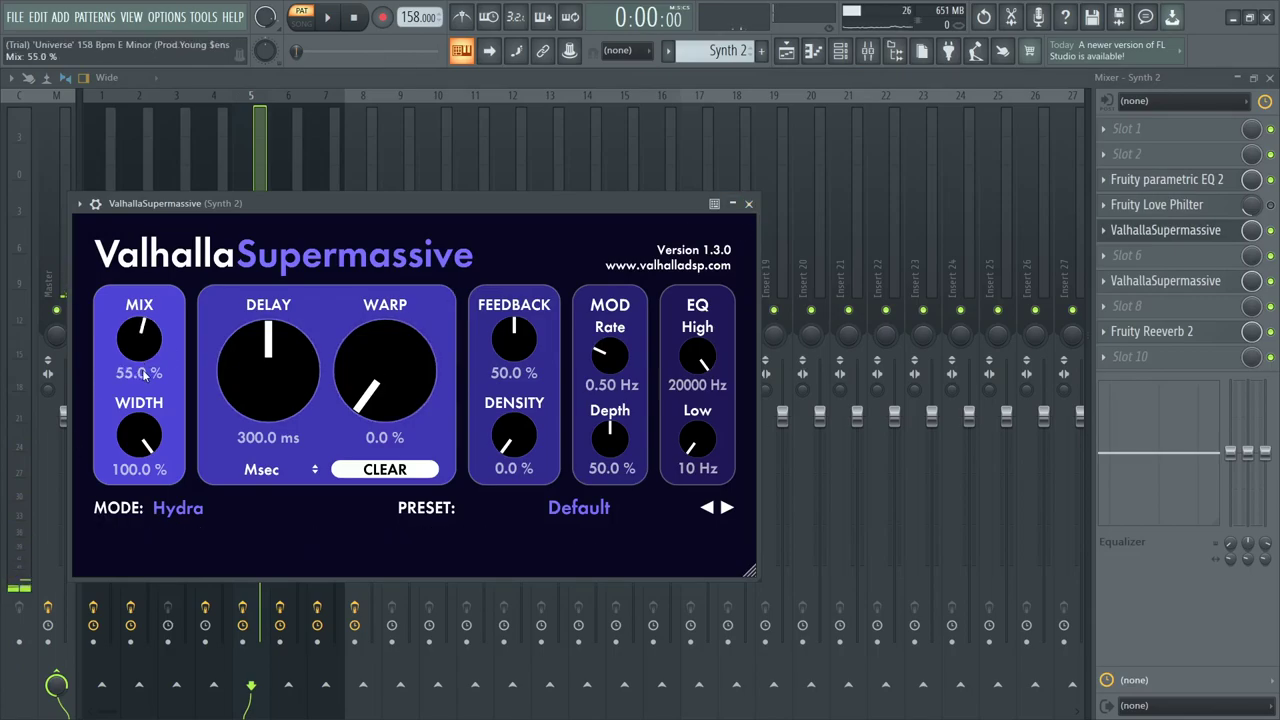
left_click(749, 203)
Step: Examine the second ValhallaSupermassive and the Fruity Reeverb 2 settings on the Synth 2 mixer track
left_click(1190, 283)
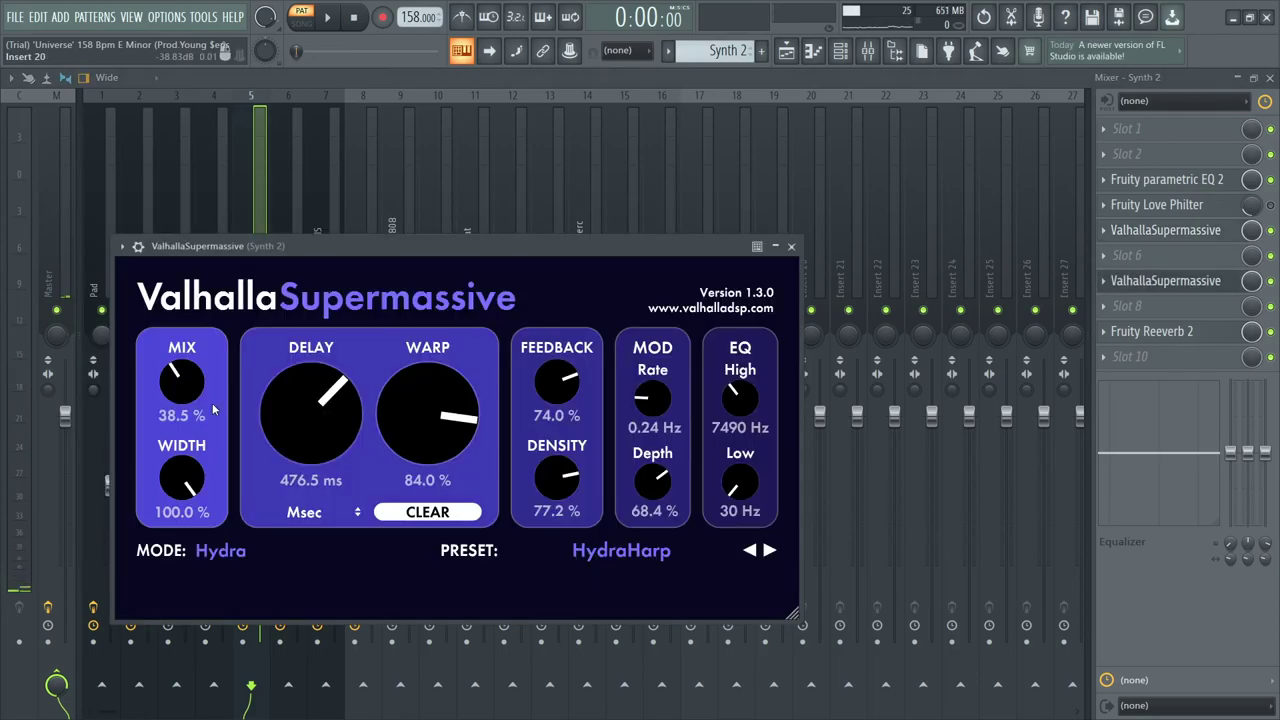
left_click(1157, 333)
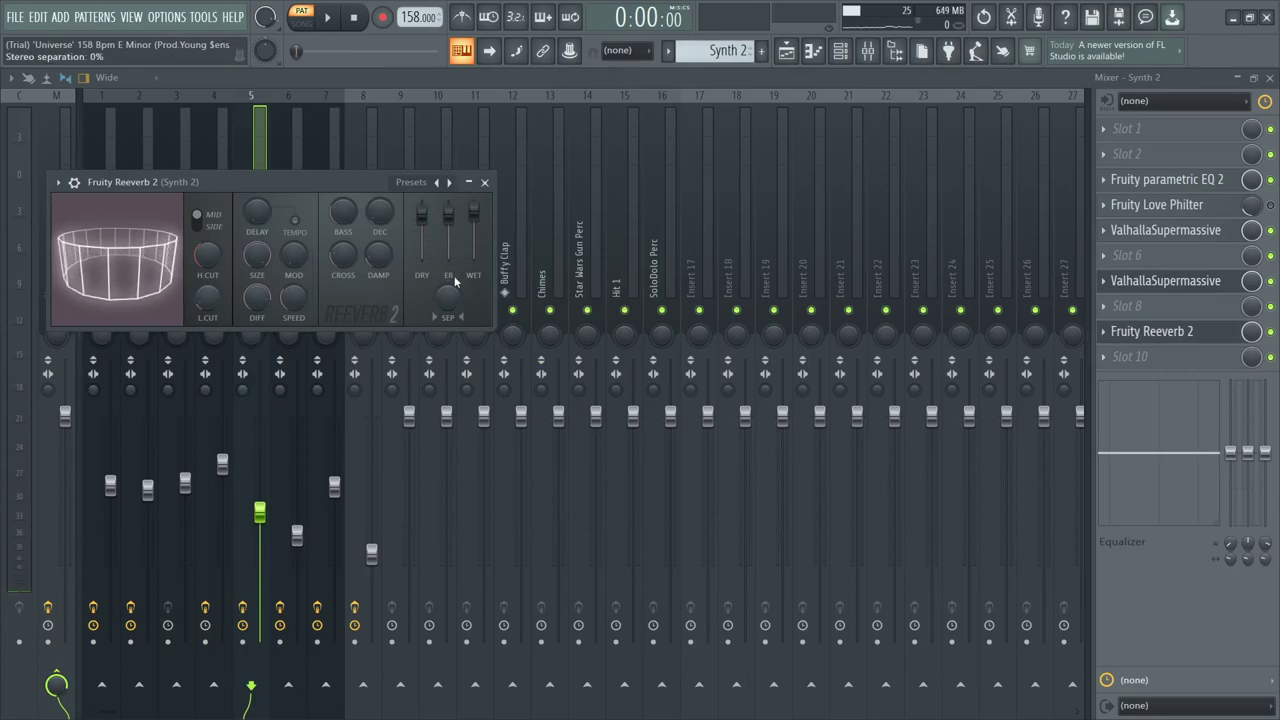
left_click(484, 182)
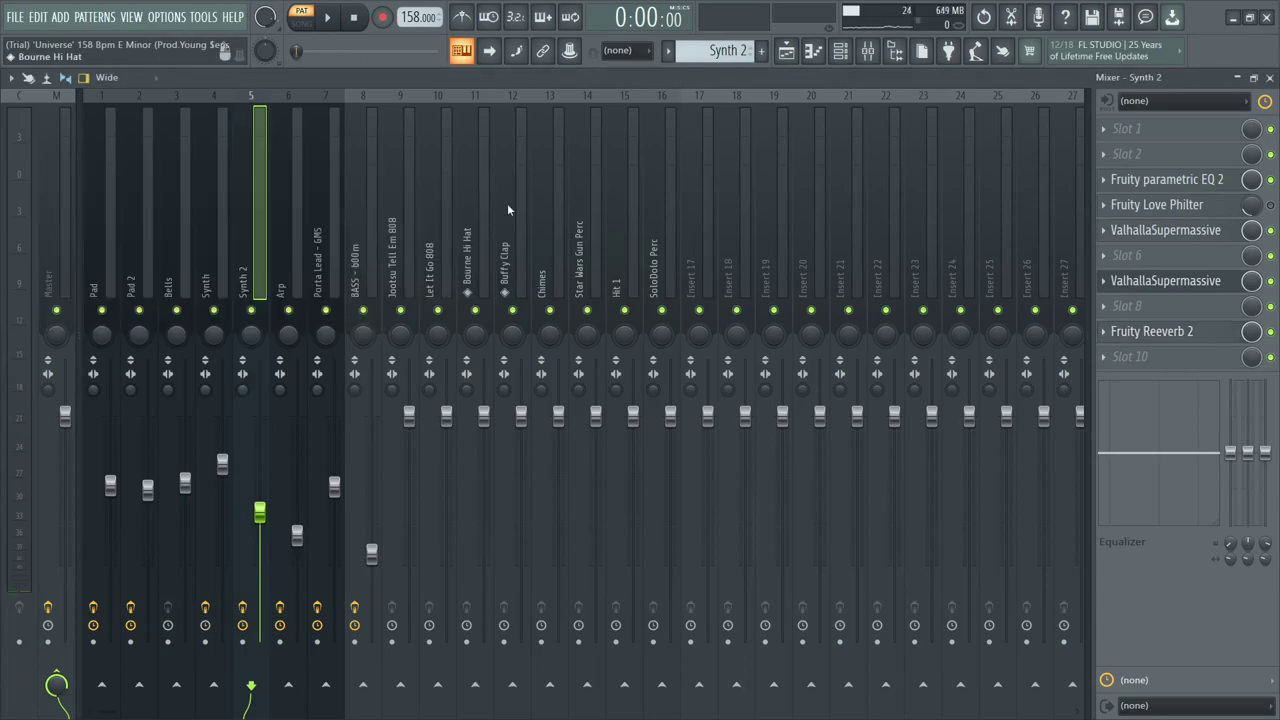
Step: Bring up the Arp pattern in the piano roll and play its two long notes
left_click(813, 50)
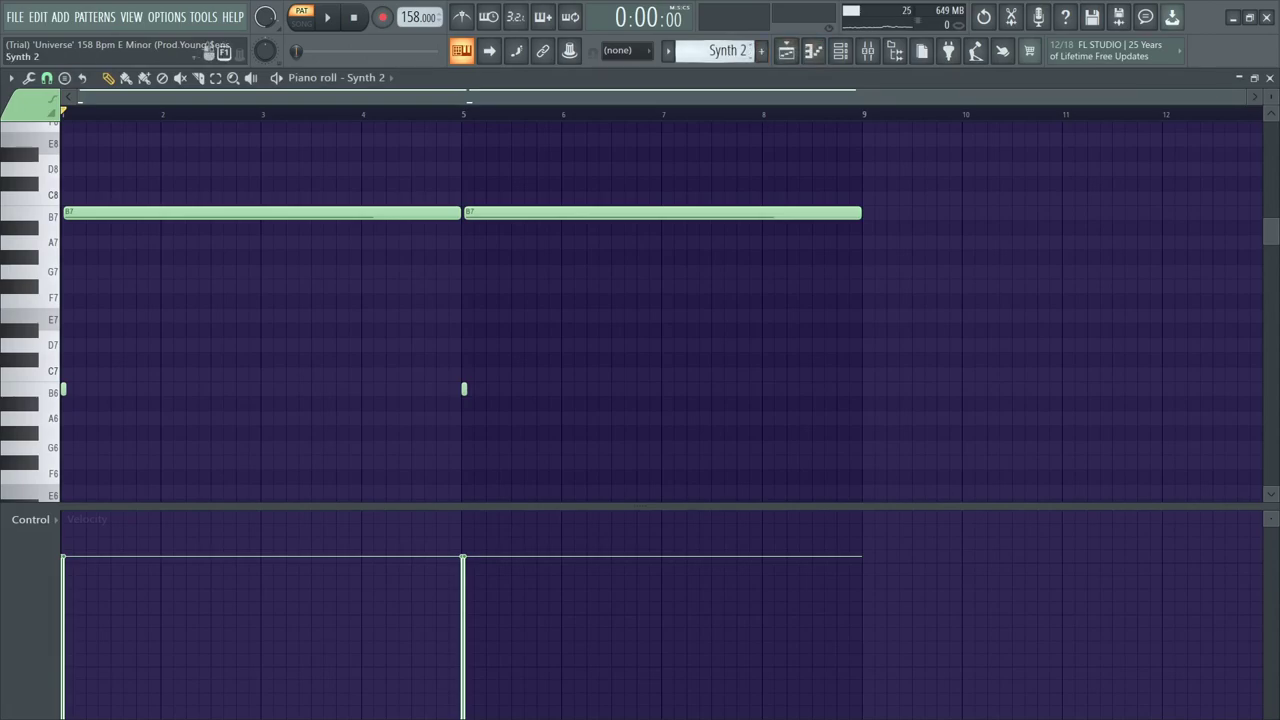
key("alt+Down")
key("space")
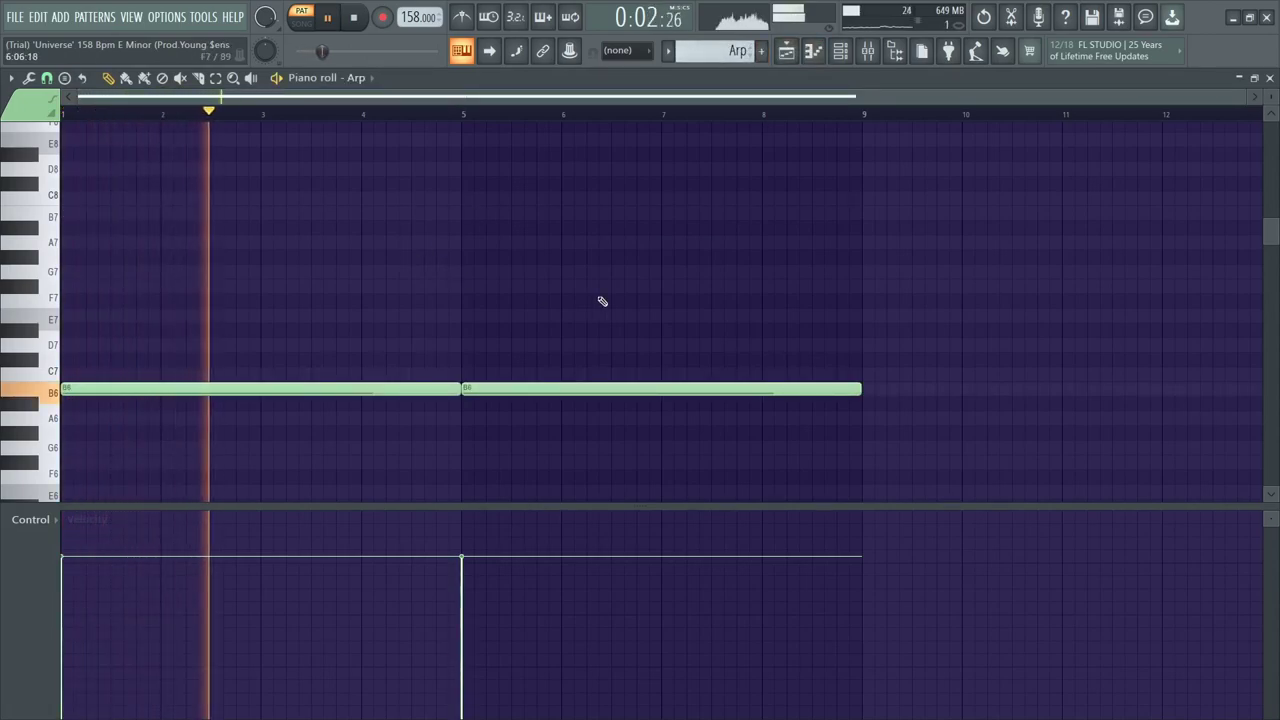
key("space")
Step: Bypass the effects of the Arp mixer track and play the Arp pattern in the piano roll
left_click(868, 56)
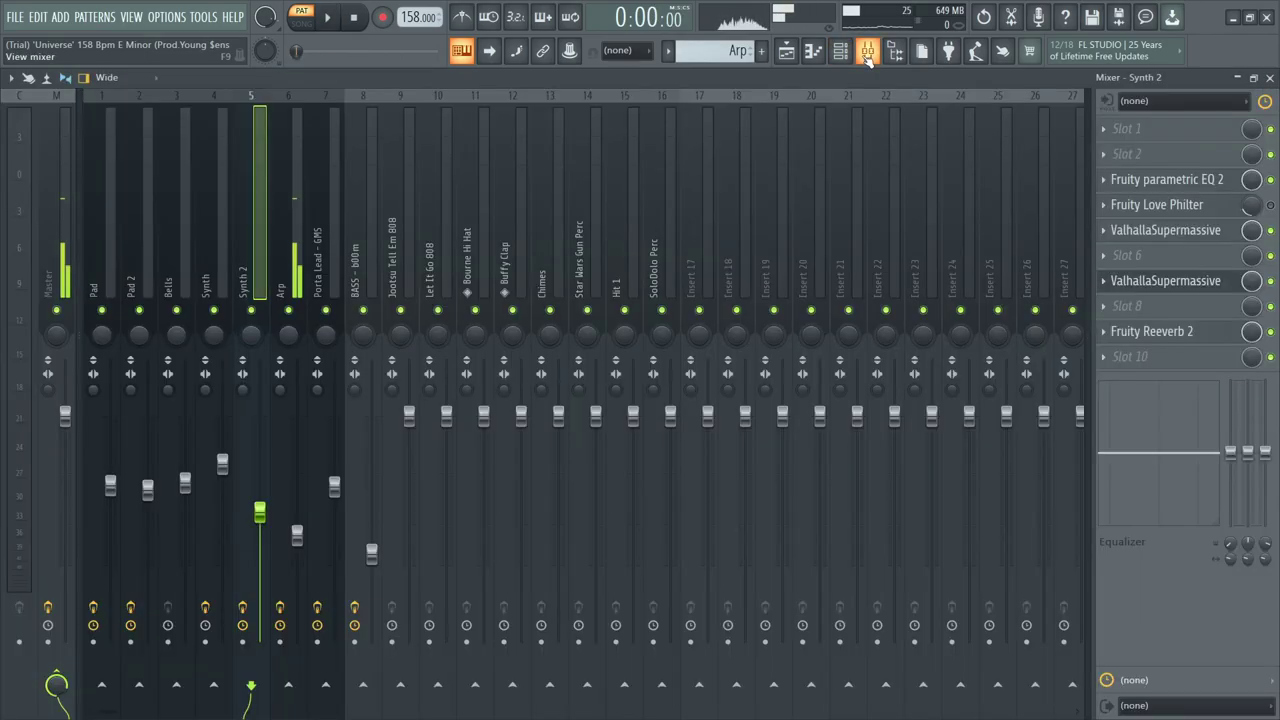
left_click(279, 243)
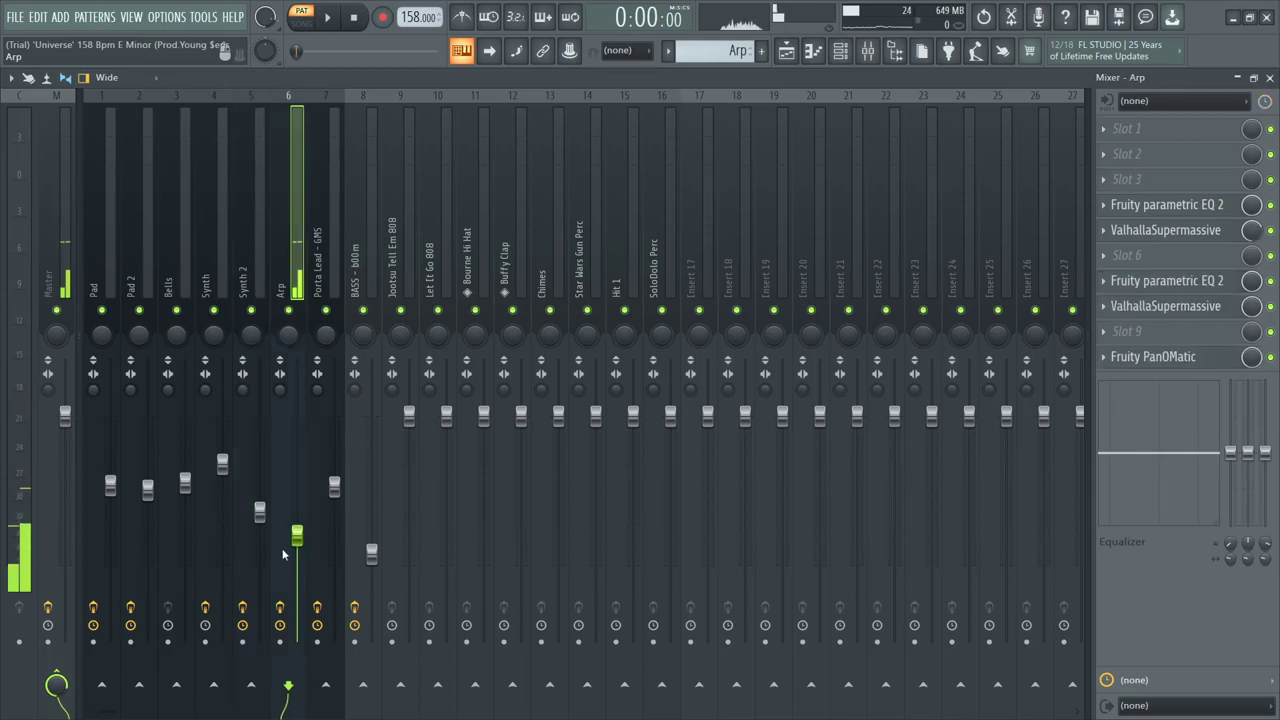
left_click(281, 607)
left_click(812, 51)
key("space")
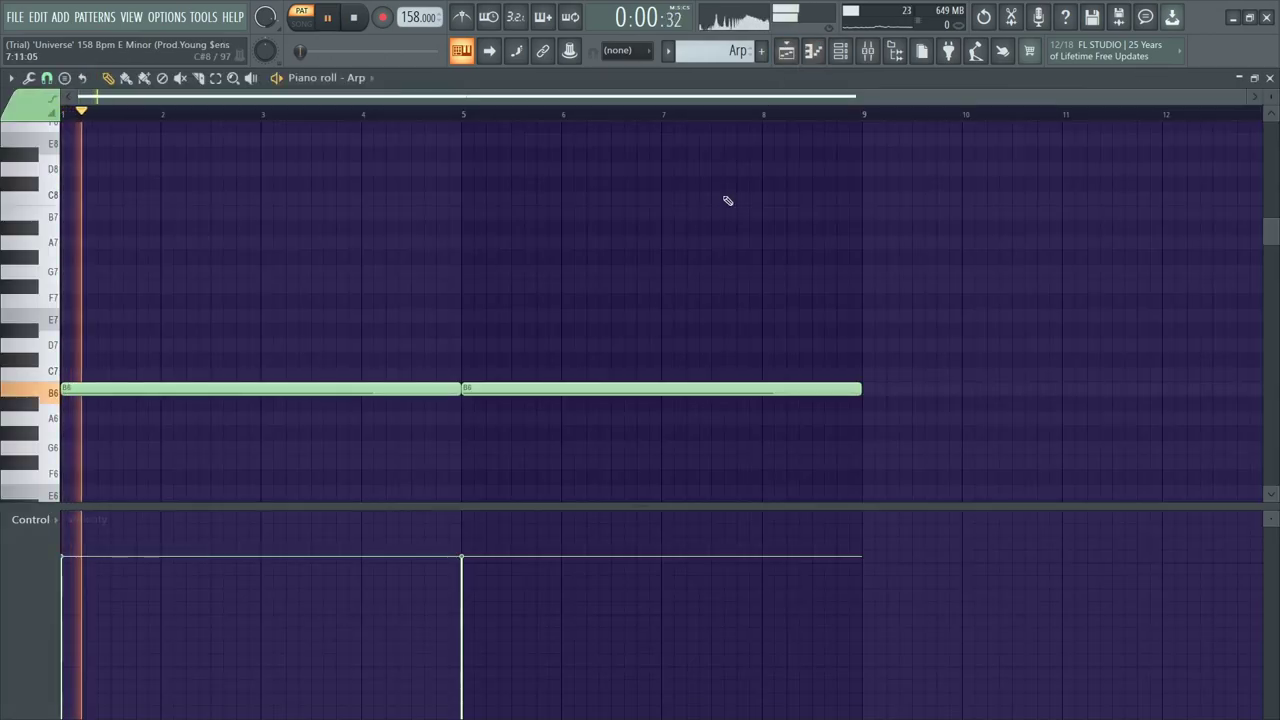
key("space")
Step: Examine the first Fruity parametric EQ 2 curve and the first ValhallaSupermassive settings on the Arp mixer track
left_click(868, 53)
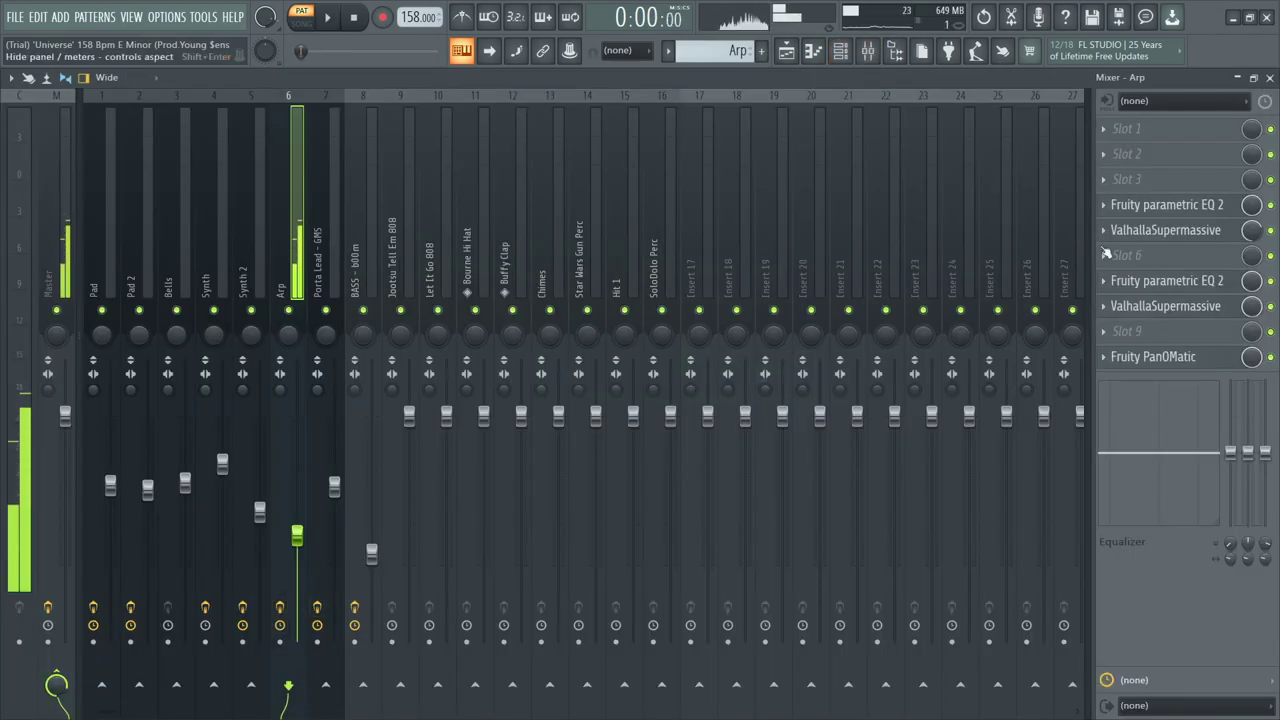
left_click(1203, 206)
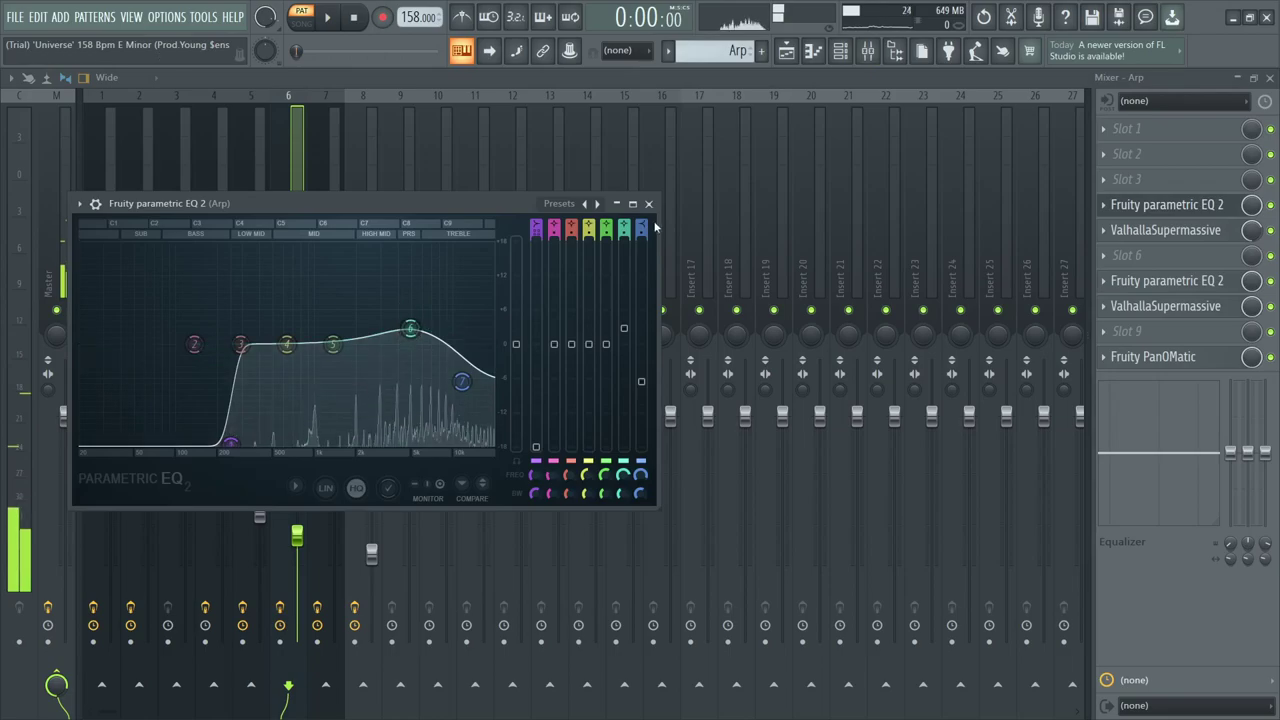
left_click(1190, 206)
left_click(1160, 232)
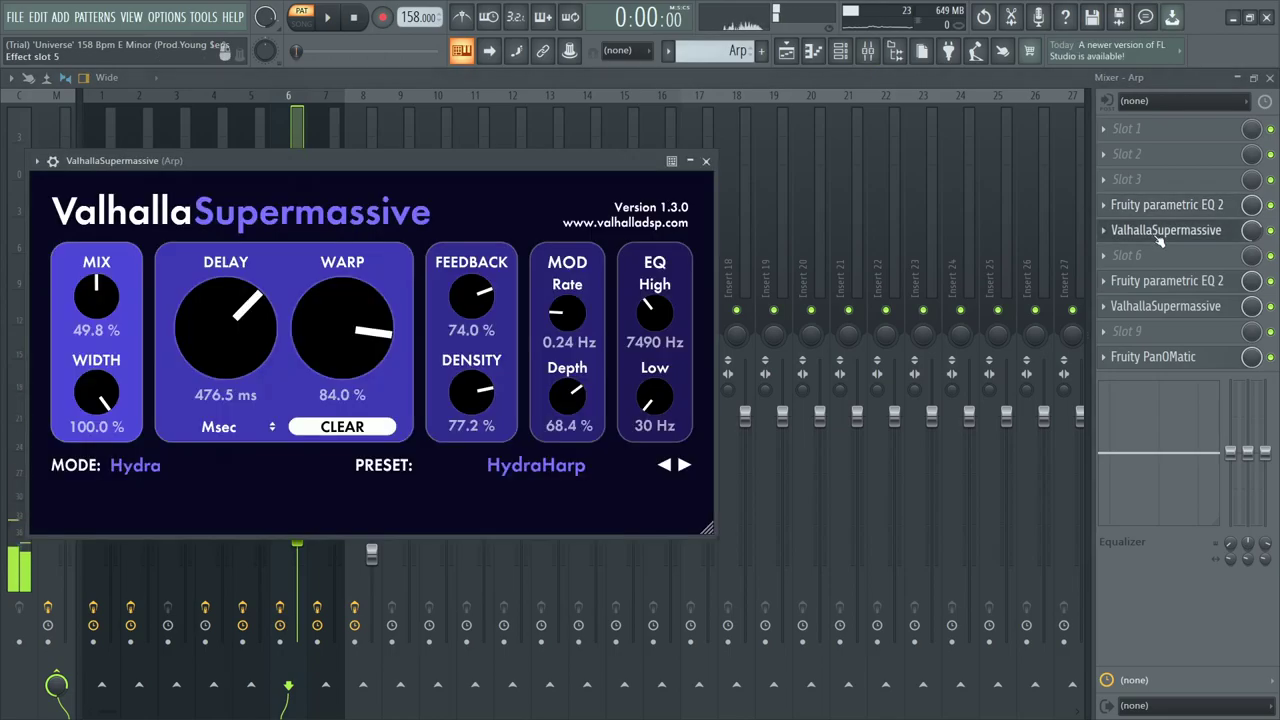
left_click(1160, 238)
Step: Examine the second Fruity parametric EQ 2, the second ValhallaSupermassive and the Fruity PanOMatic on the Arp mixer track
left_click(1170, 284)
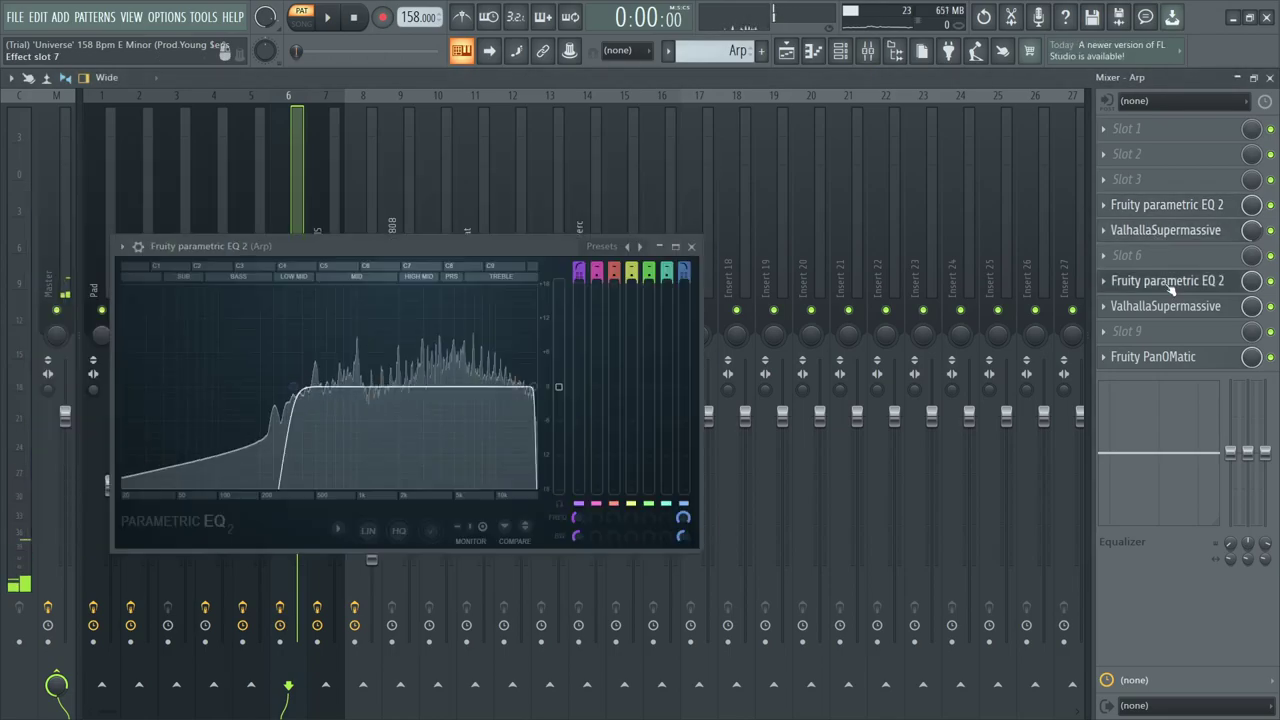
left_click(1170, 284)
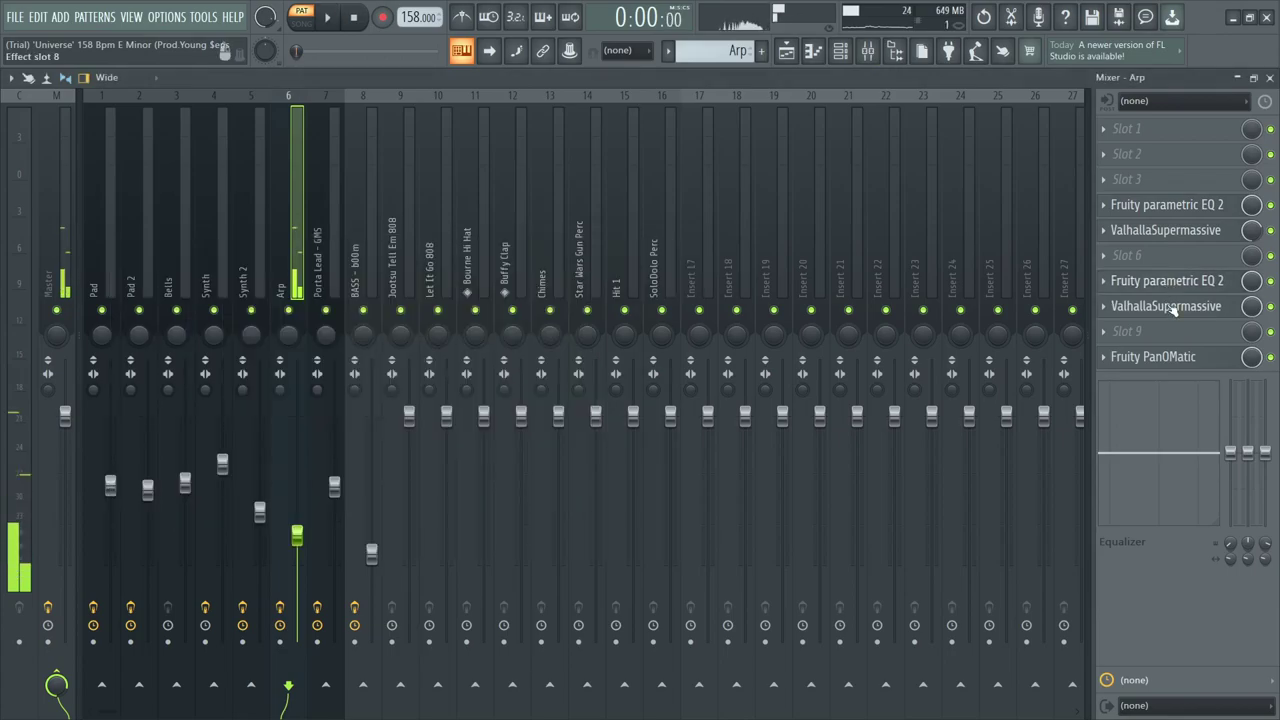
left_click(1170, 307)
left_click(1170, 307)
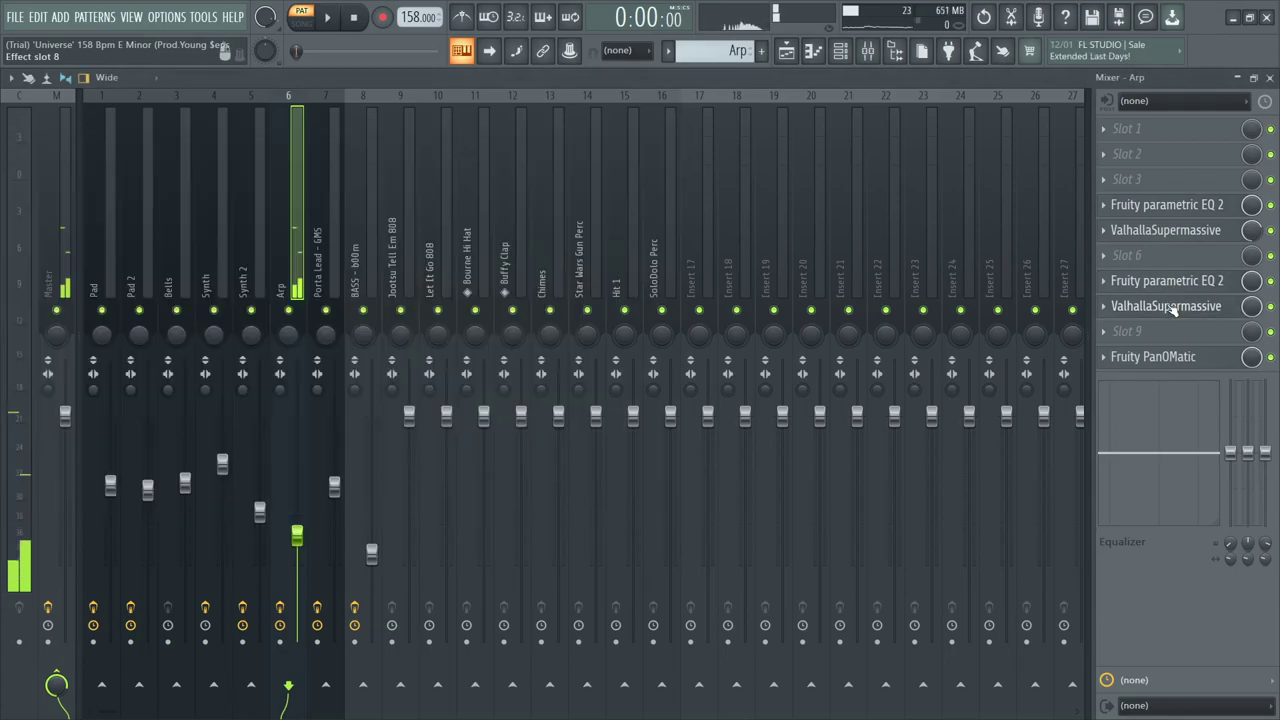
left_click(1182, 368)
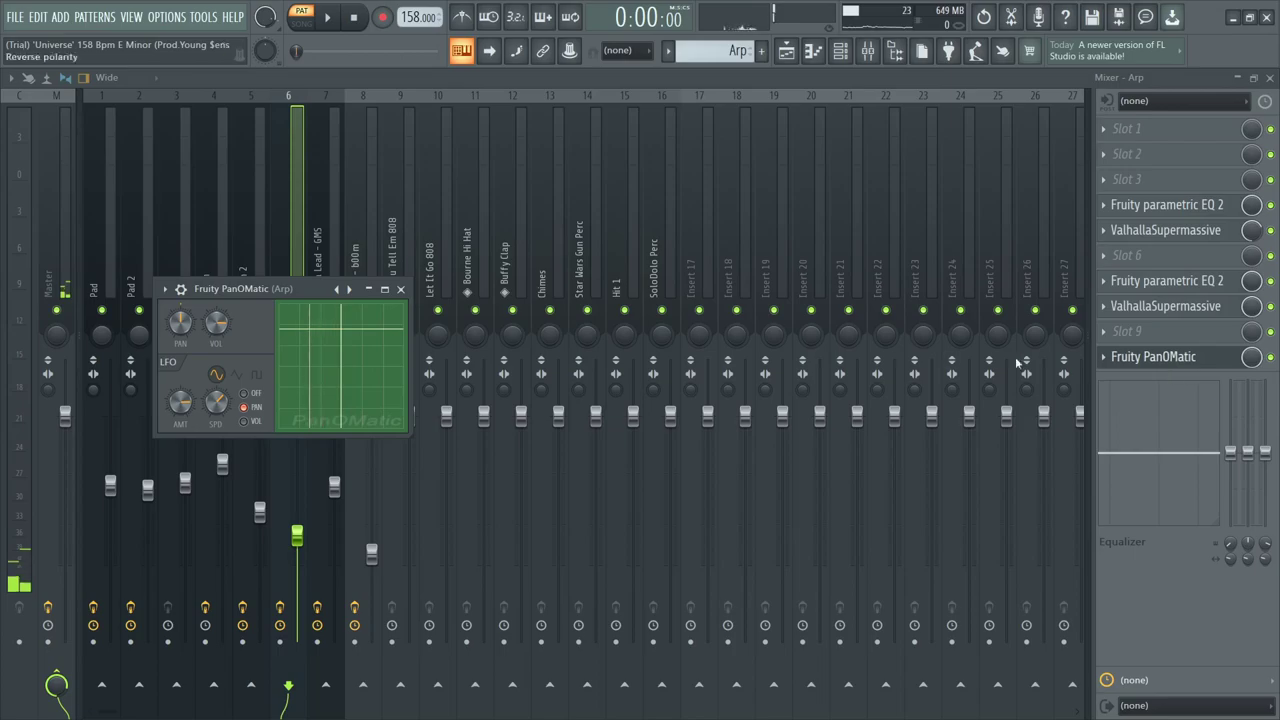
left_click(400, 290)
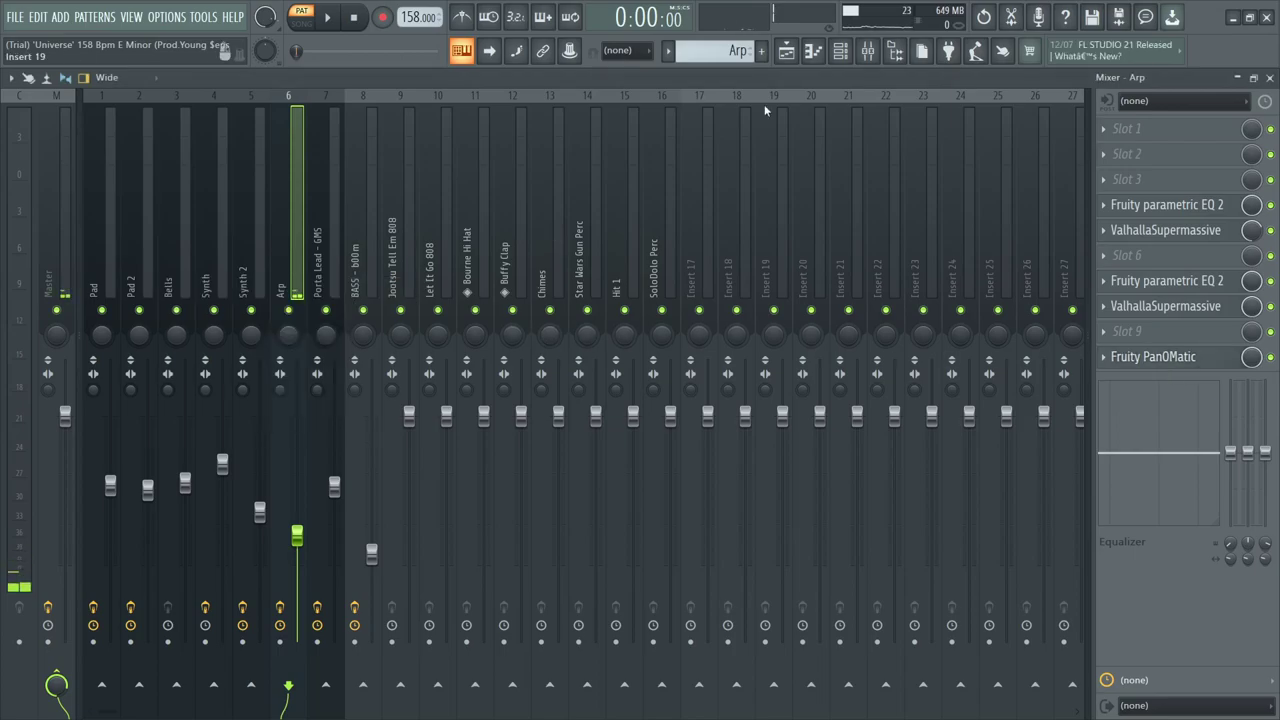
Step: Open the Arp channel's synth and examine its operator 1 pitch envelope
left_click(840, 53)
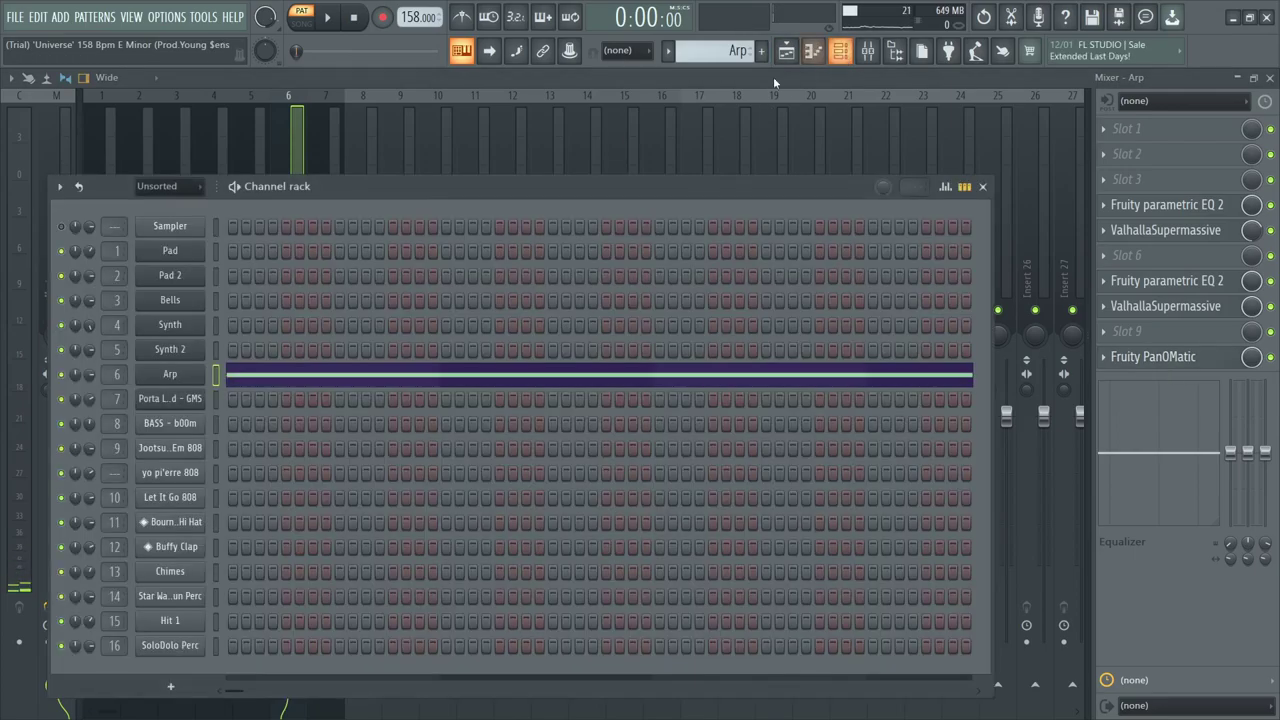
left_click(204, 378)
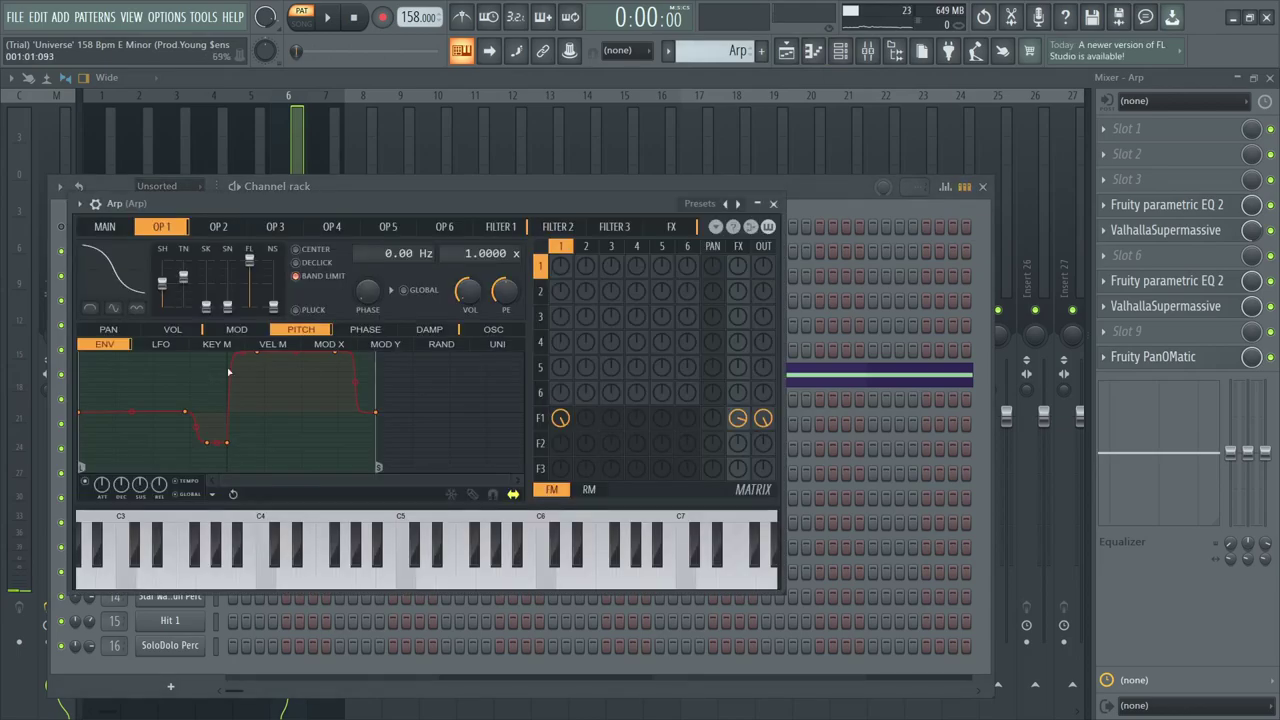
left_click(297, 153)
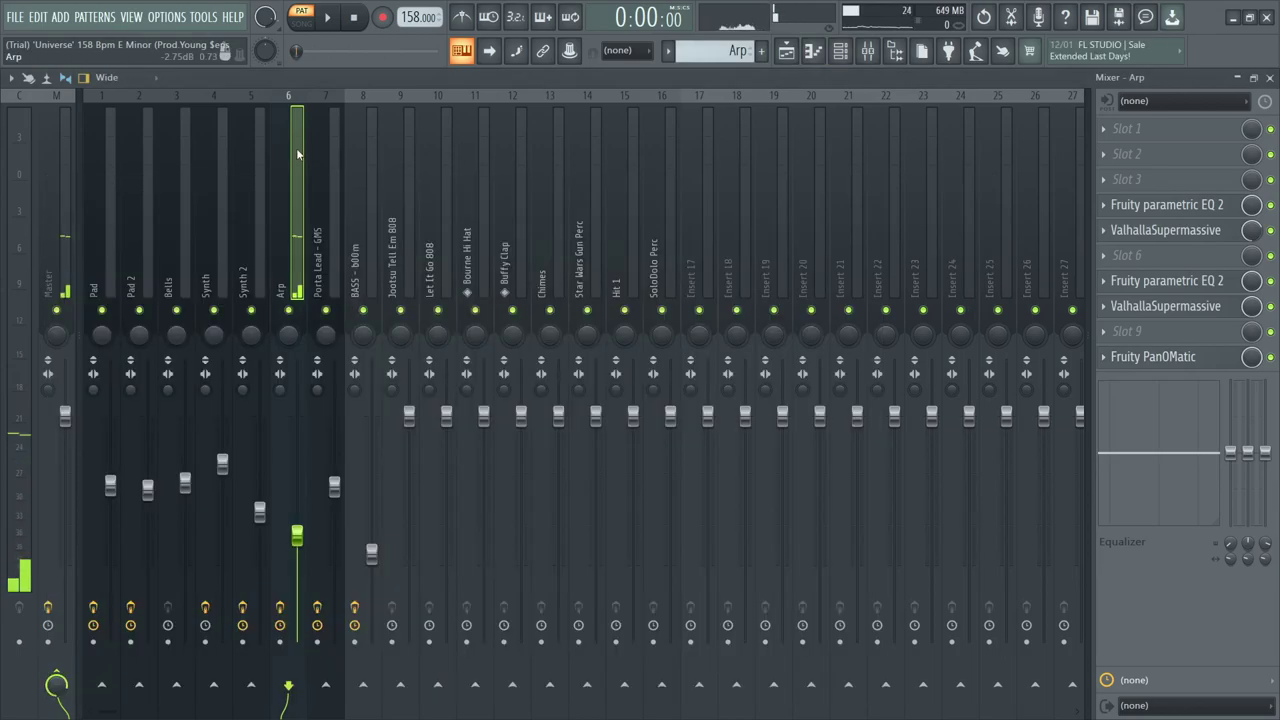
Step: Play the Arp synth with its mixer track effects bypassed, and with them re-enabled, to compare the sound
left_click(840, 53)
left_click(180, 382)
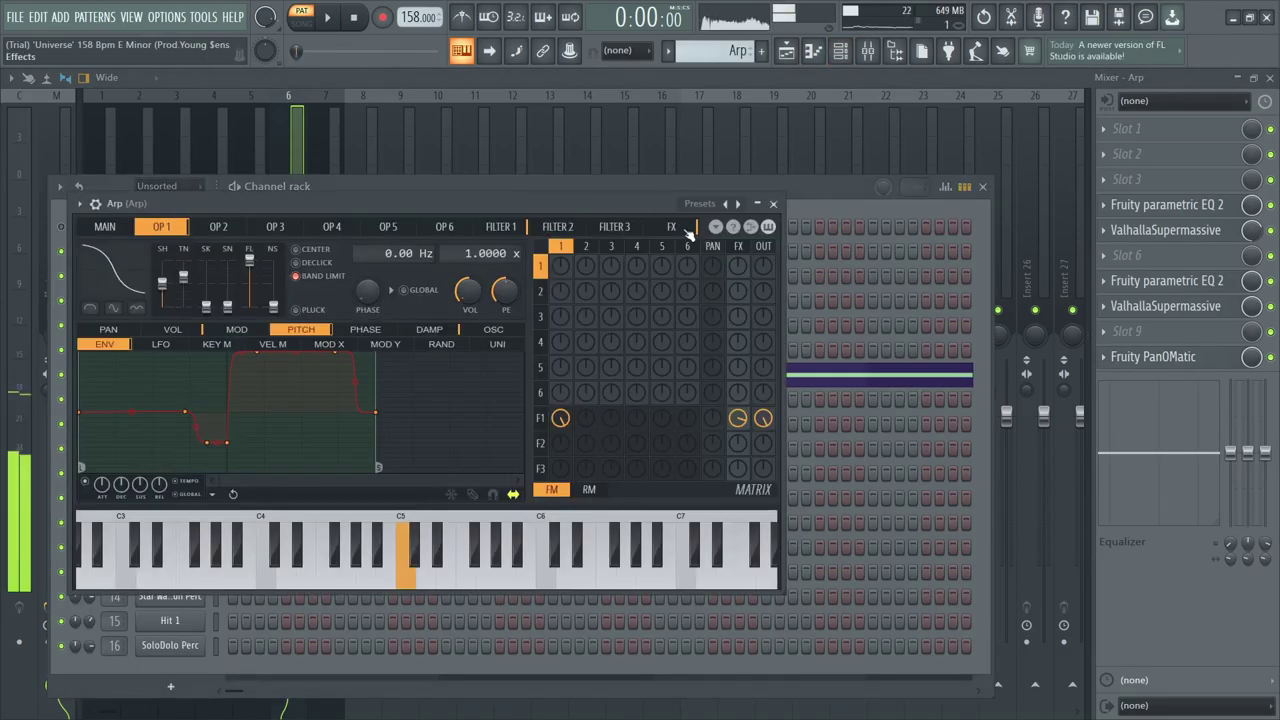
left_click(775, 203)
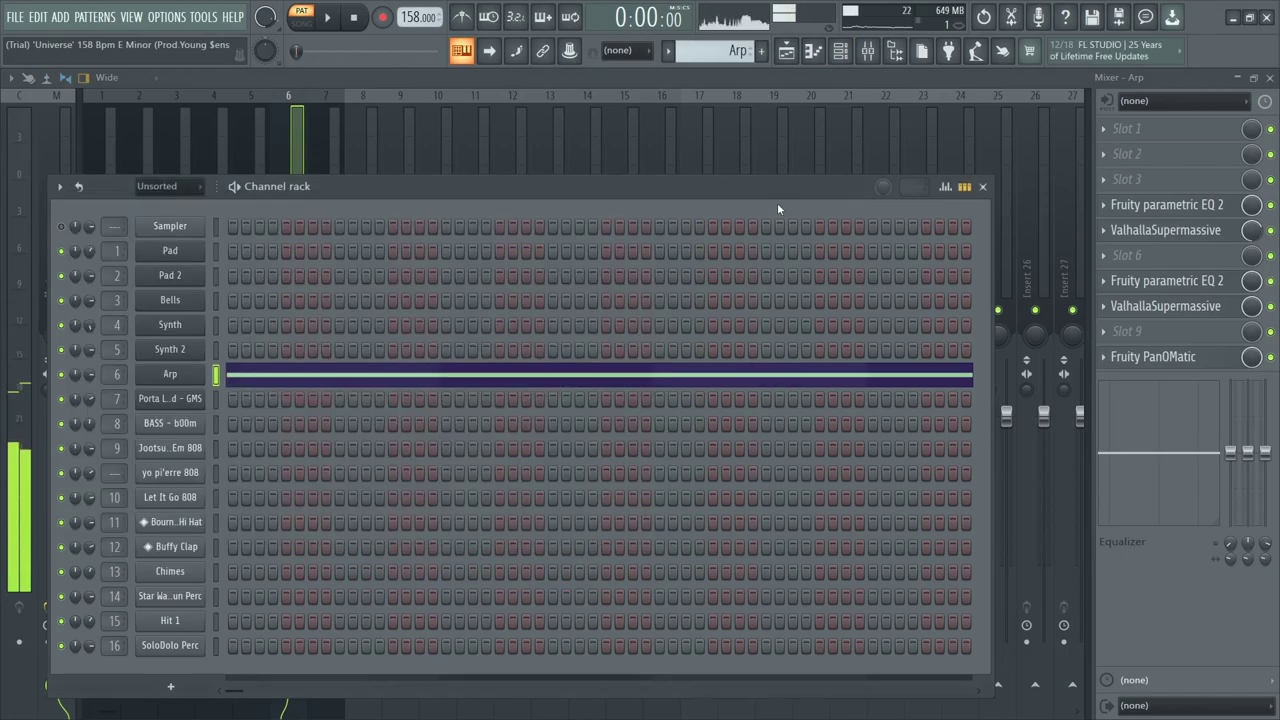
left_click(206, 379)
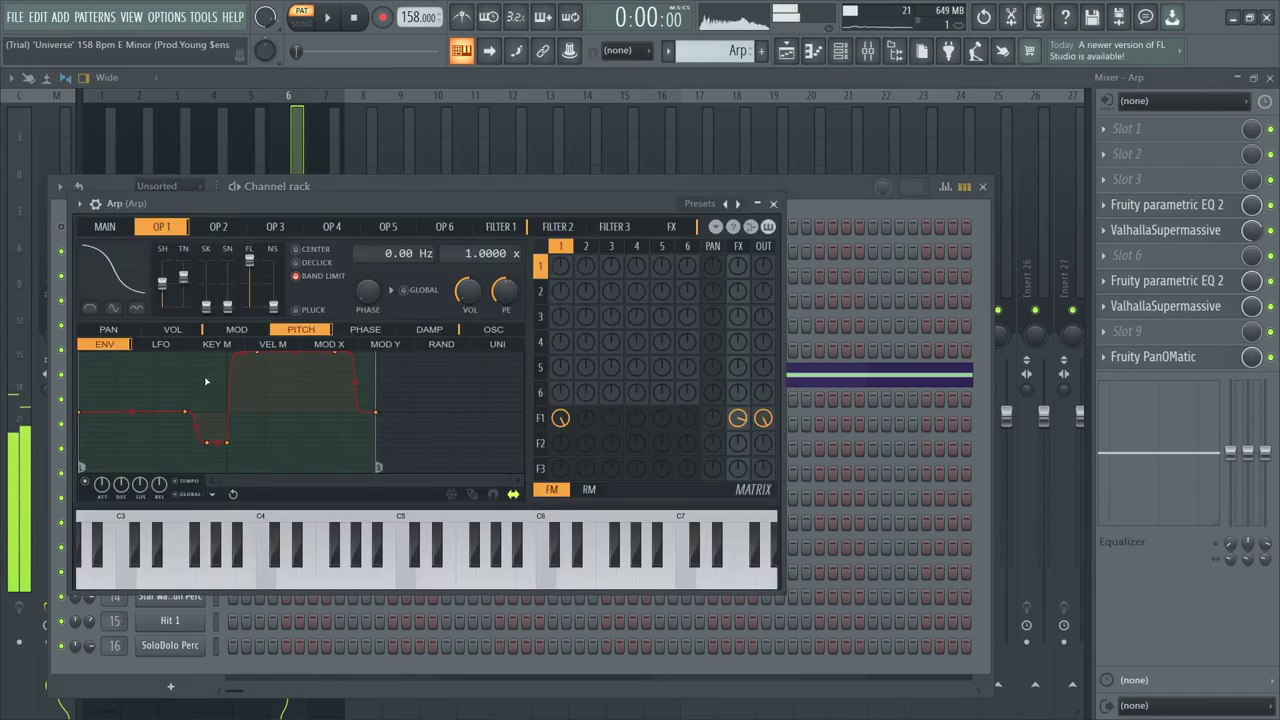
left_click(774, 204)
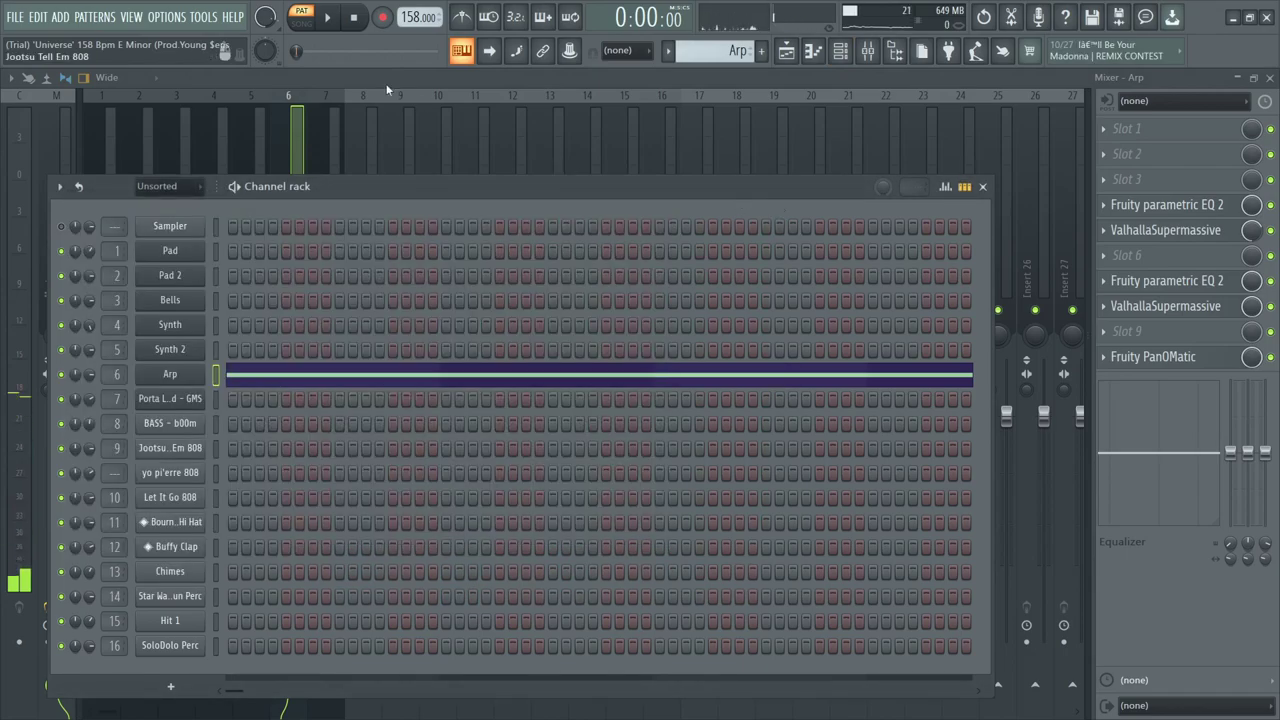
left_click(307, 127)
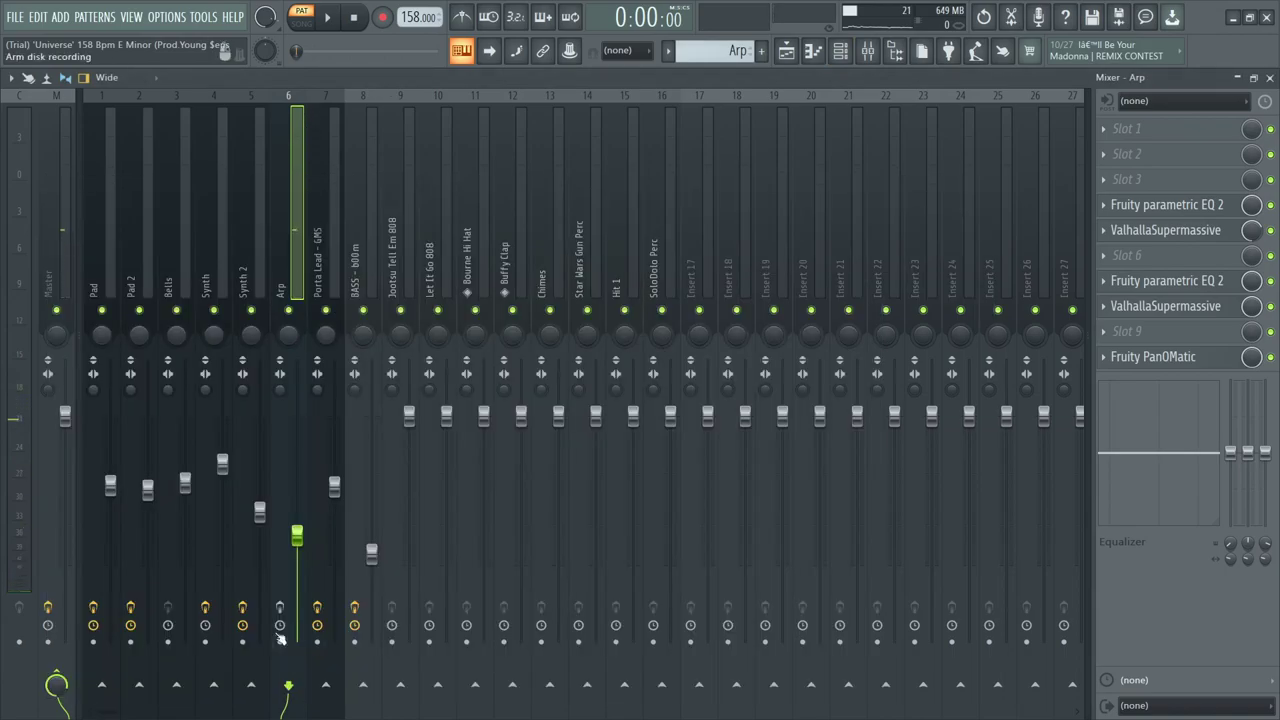
key("space")
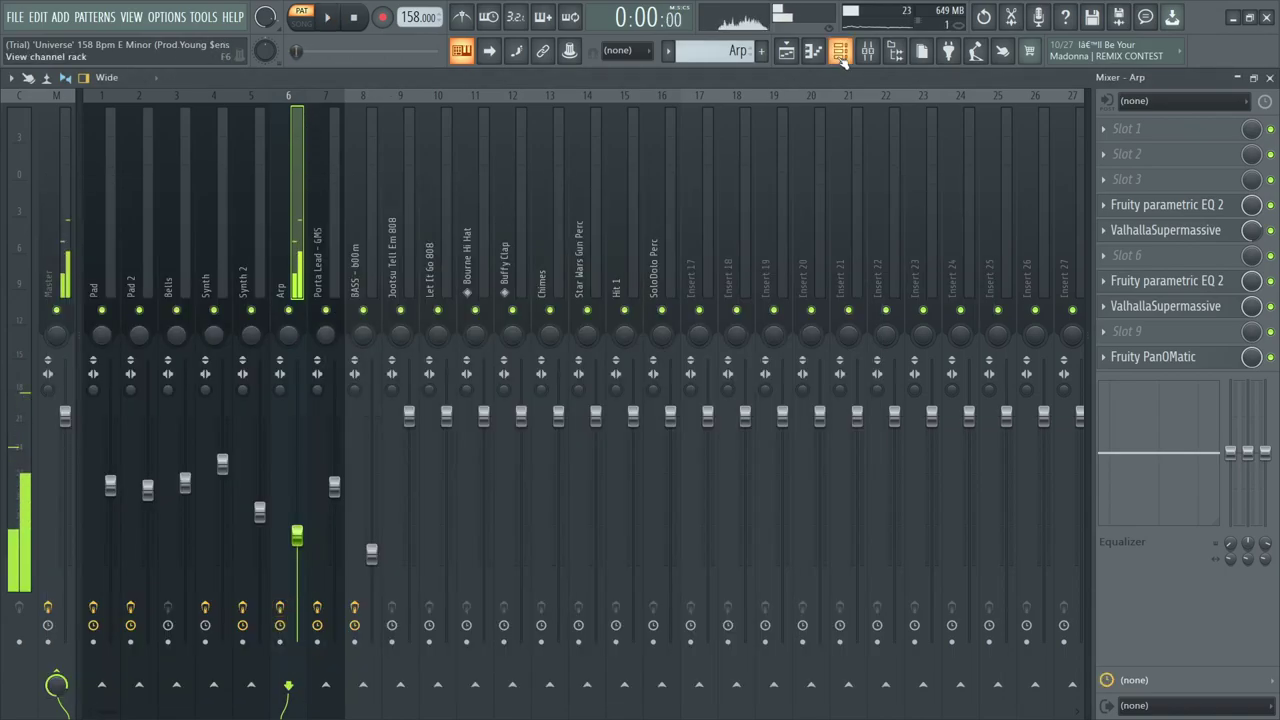
Step: Bring up the Porta Lead - GMS pattern in the piano roll and play its melody
left_click(824, 57)
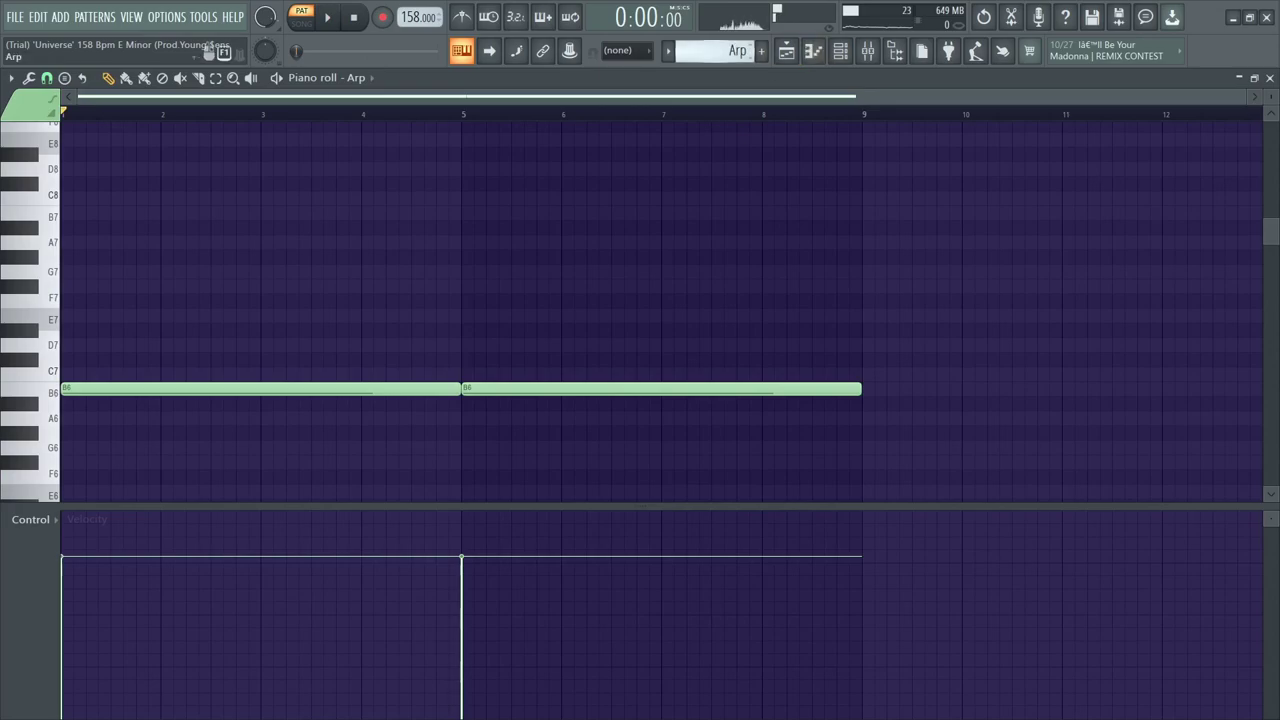
key("Down")
scroll(668, 217, "down", 5)
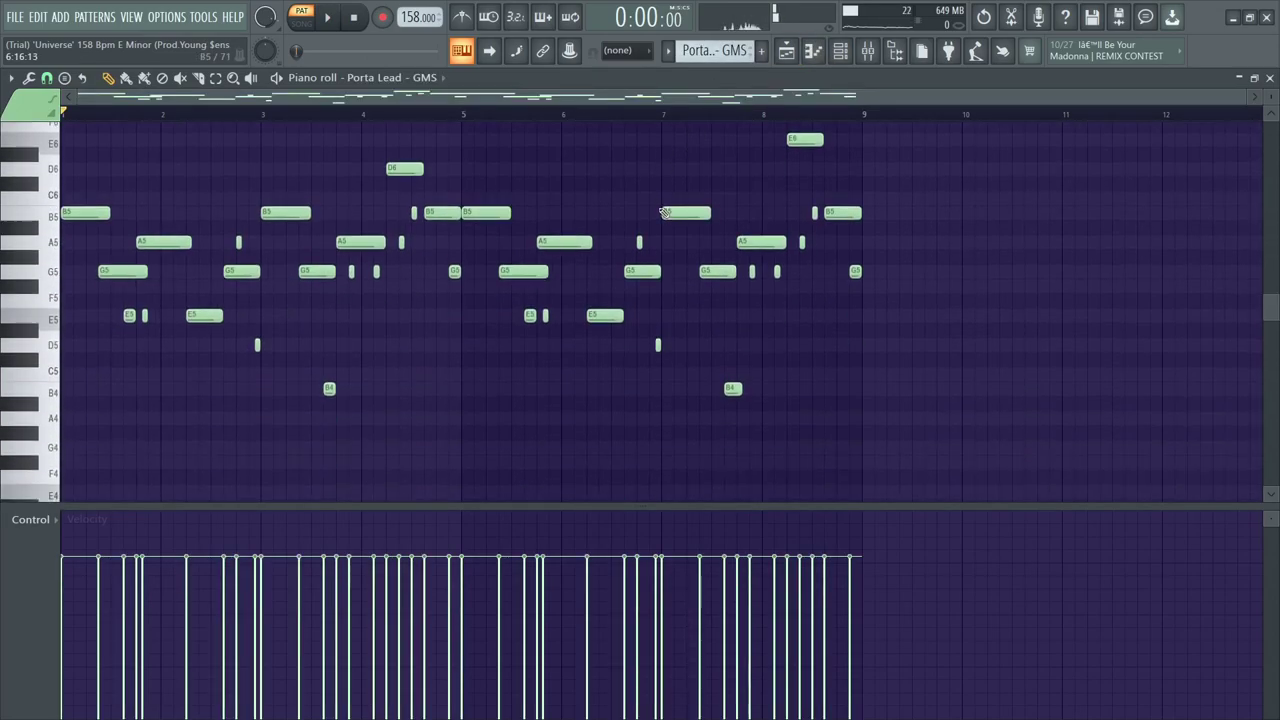
key("space")
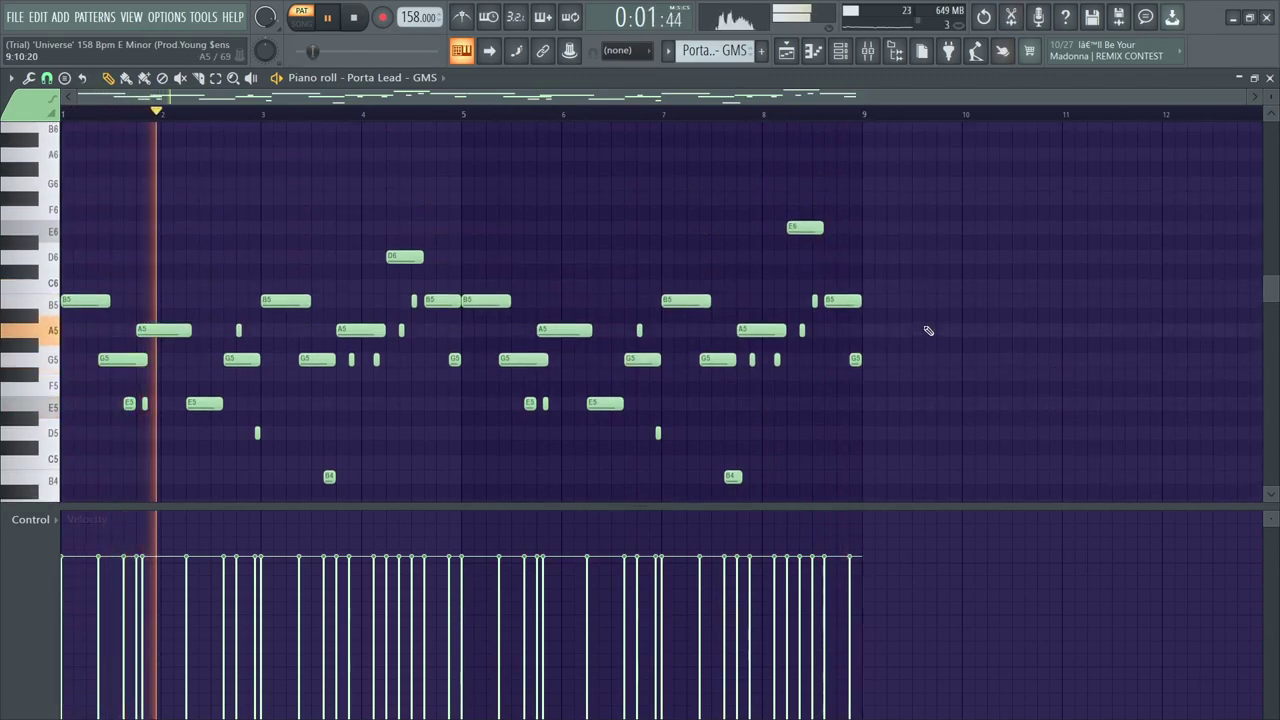
scroll(874, 293, "up", 4)
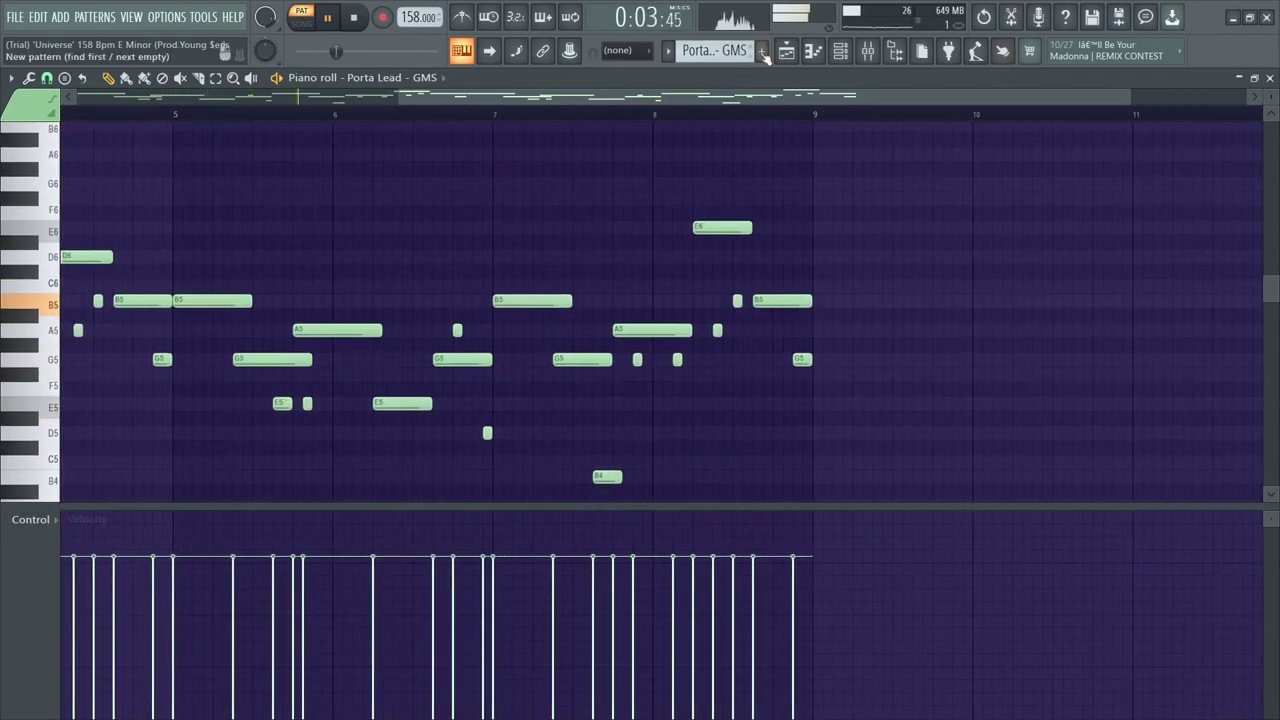
key("space")
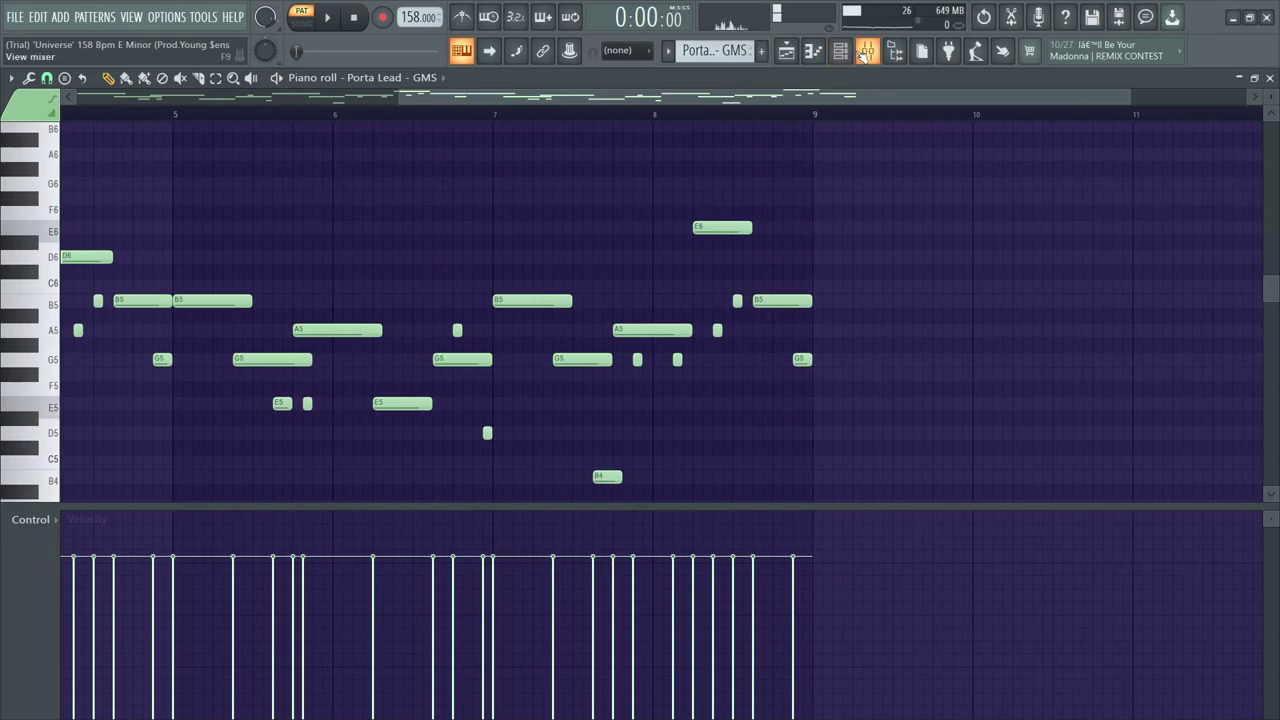
Step: Examine the ValhallaSupermassive and Fruity parametric EQ 2 on the Porta Lead - GMS mixer track
left_click(866, 53)
left_click(311, 240)
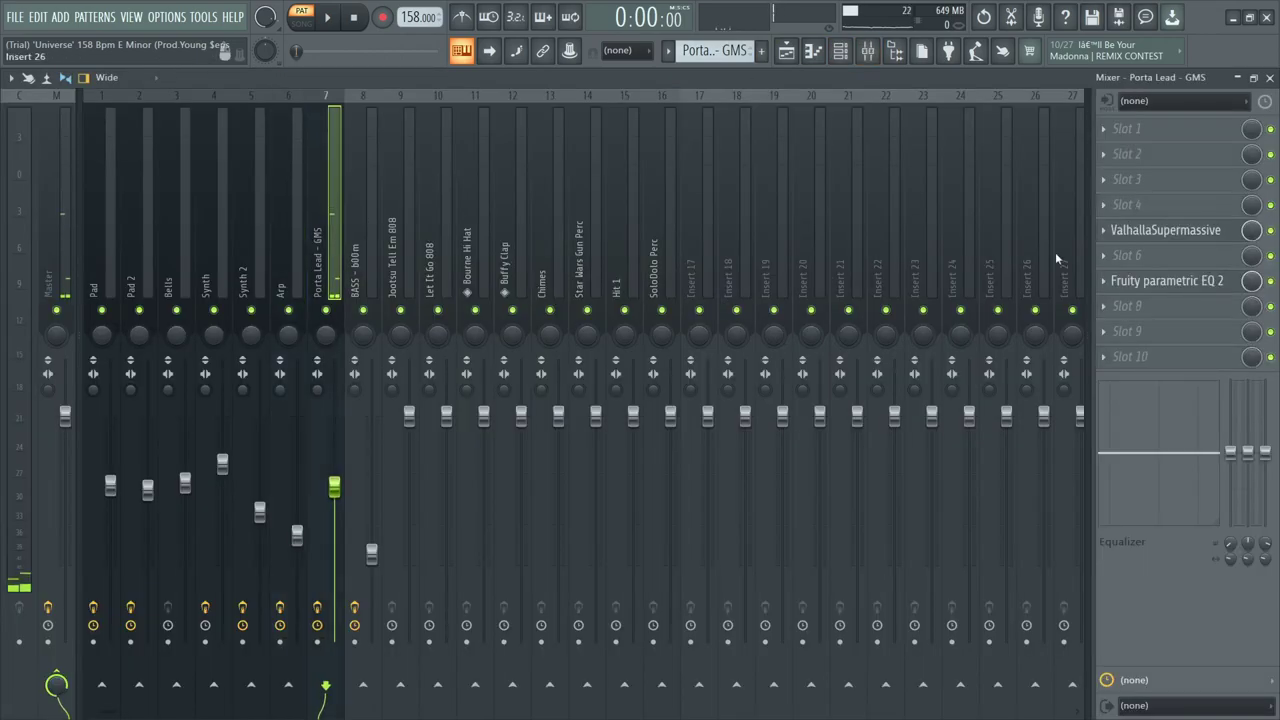
left_click(1196, 240)
left_click(1196, 240)
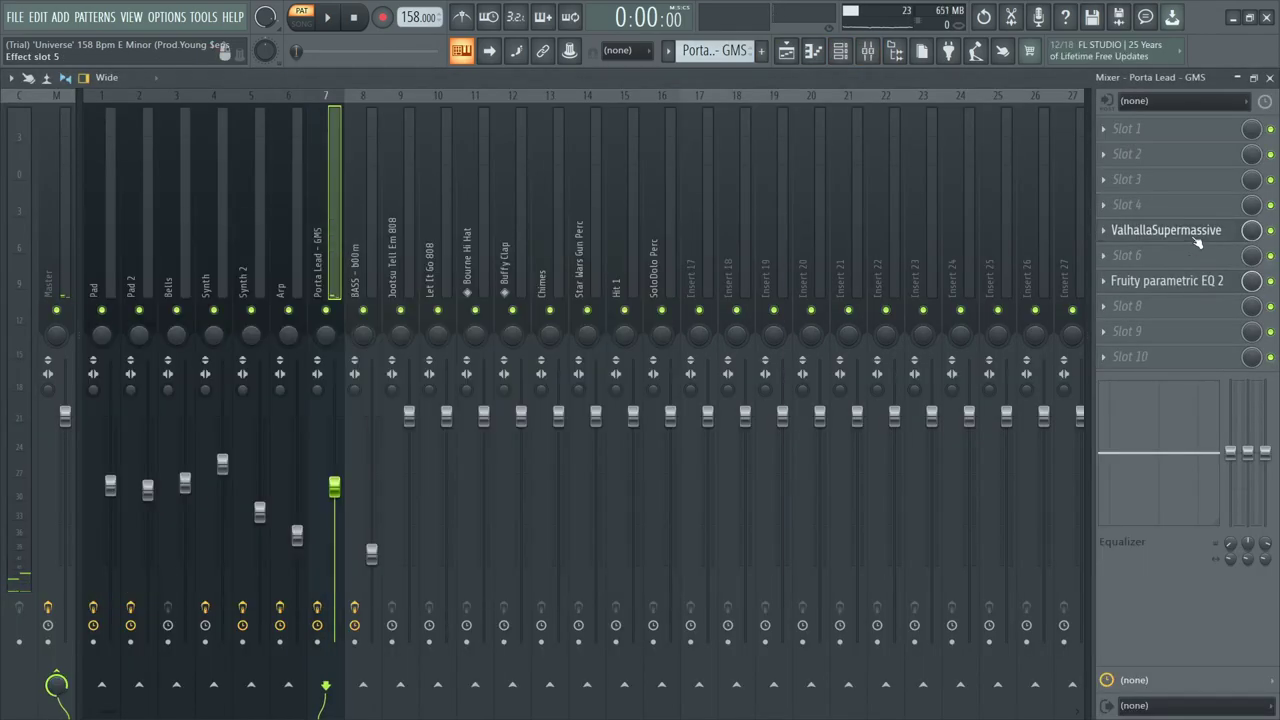
left_click(1200, 283)
left_click(1200, 283)
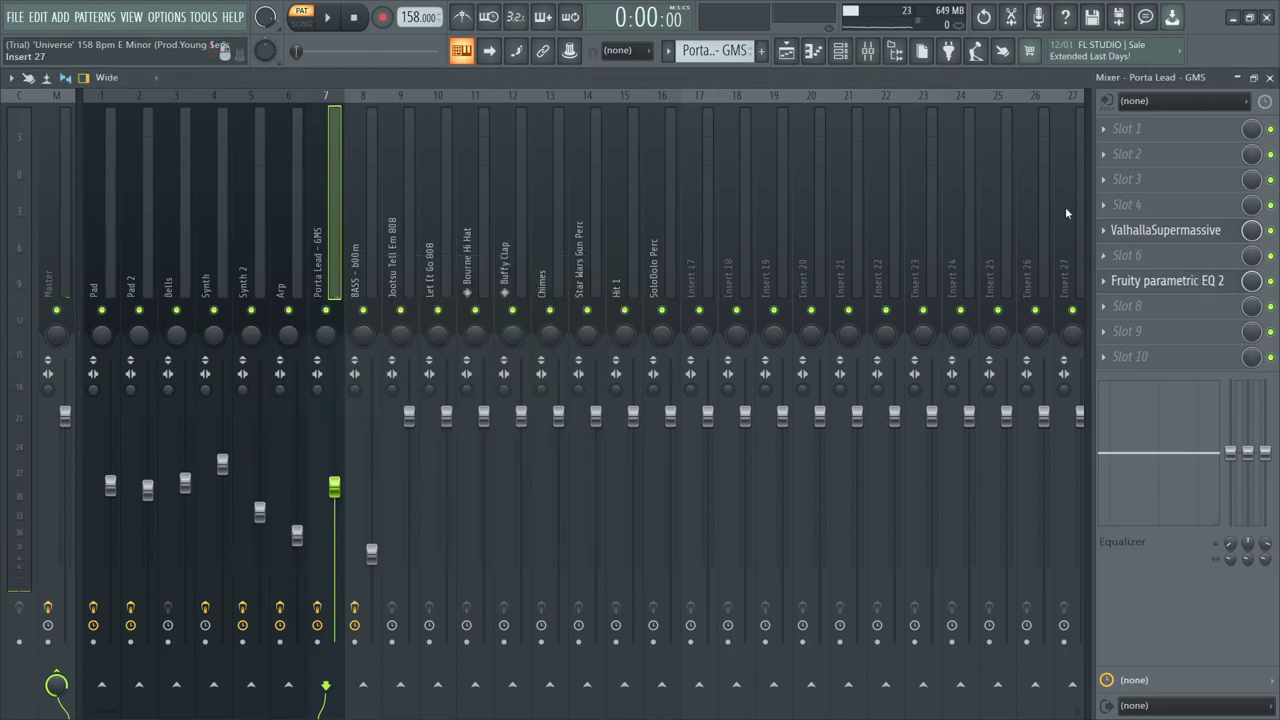
Step: Open the Porta Lead channel's polyphony settings and play notes with Mono switched off and on to compare
left_click(840, 51)
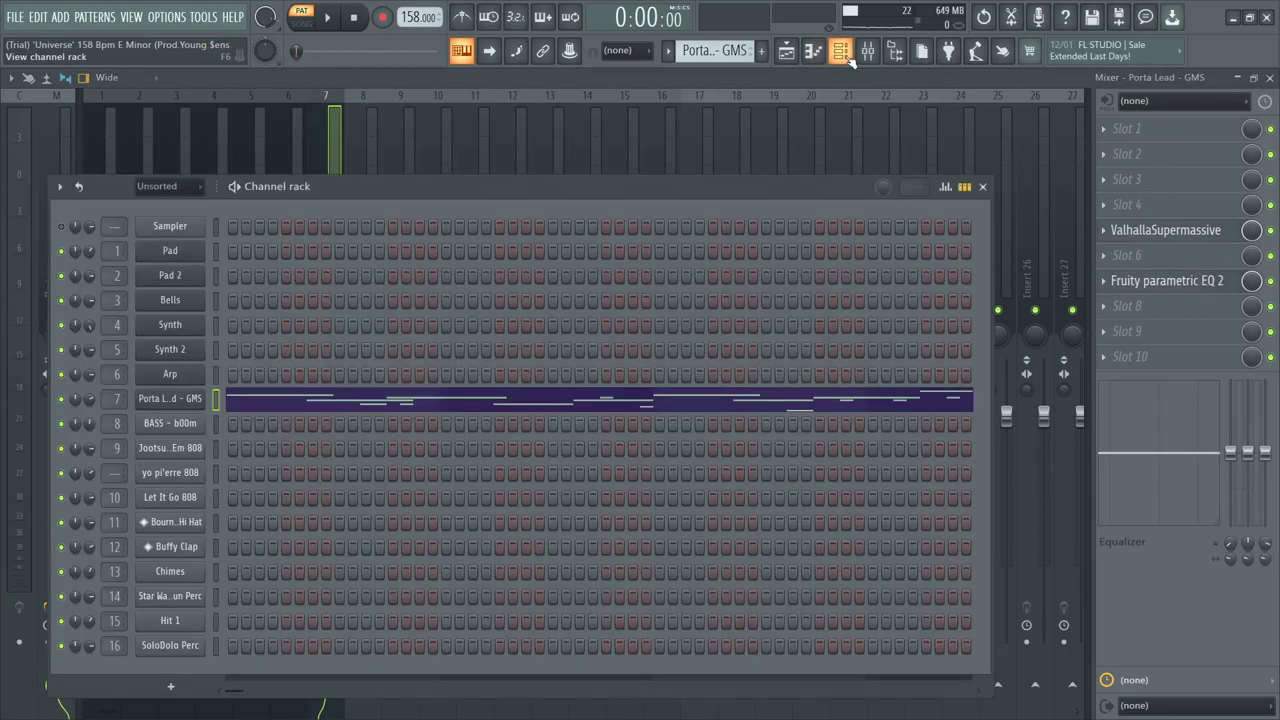
left_click(168, 400)
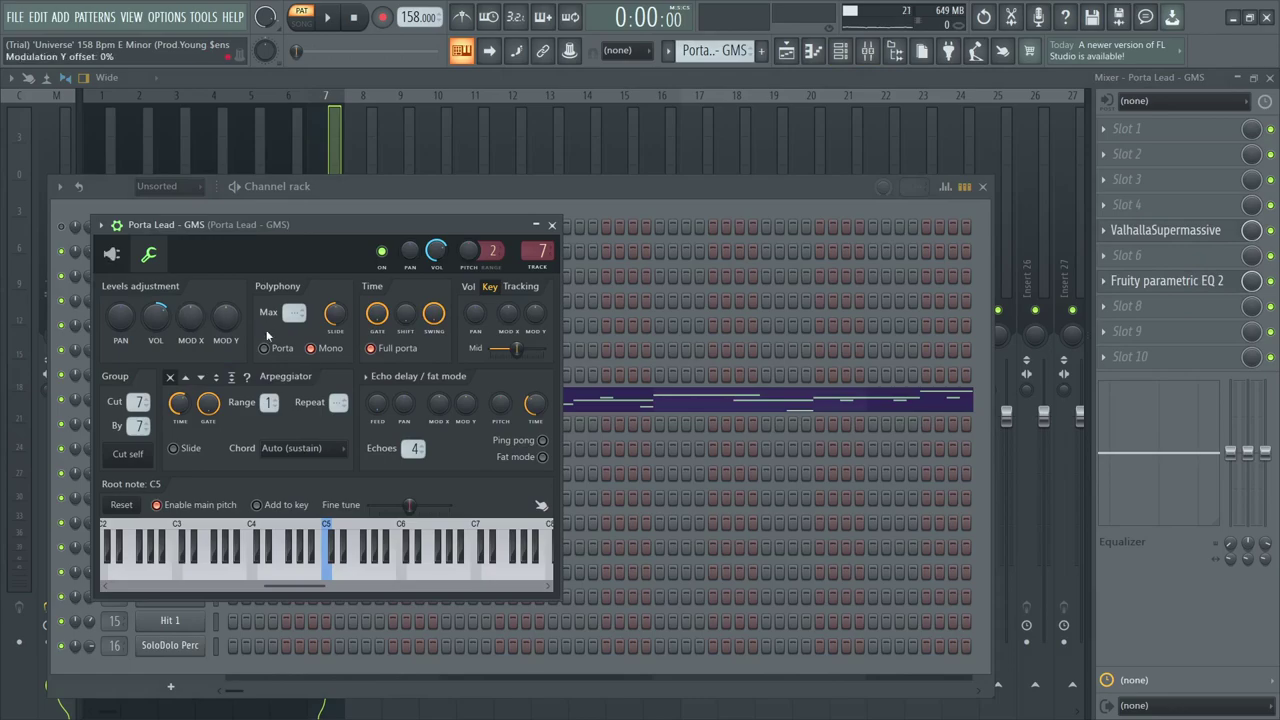
key("z")
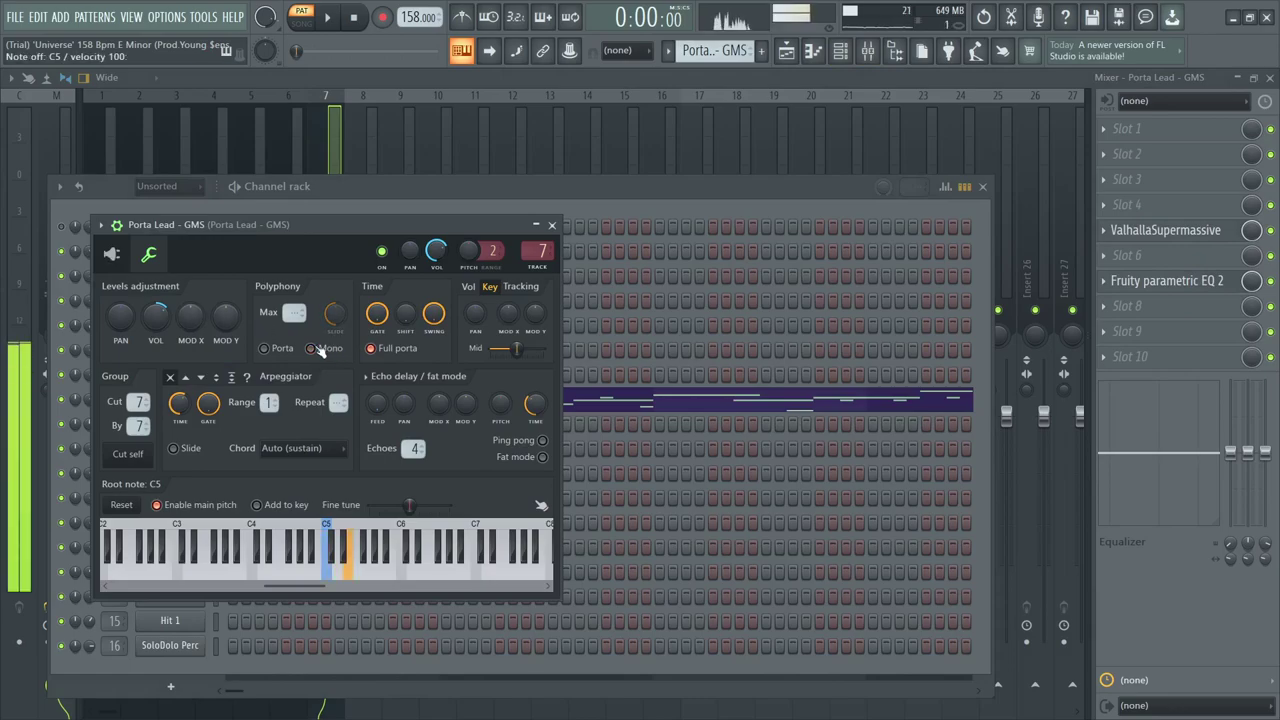
key("m")
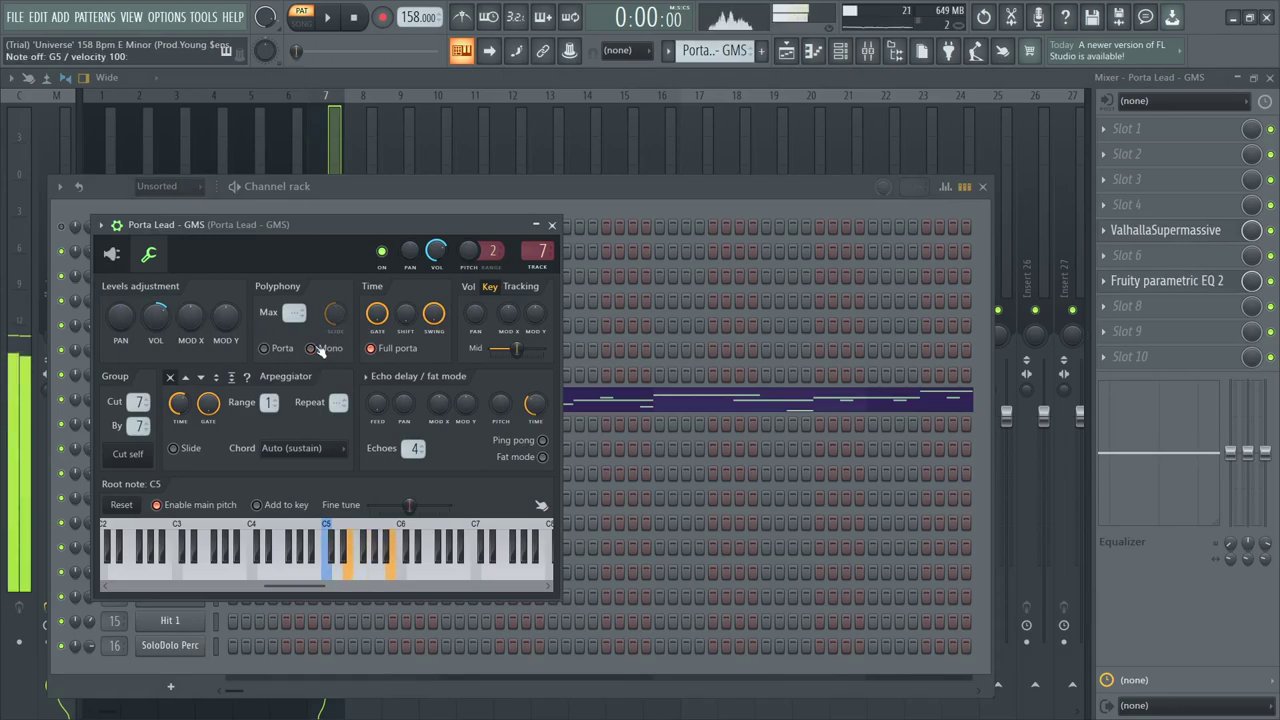
key("m")
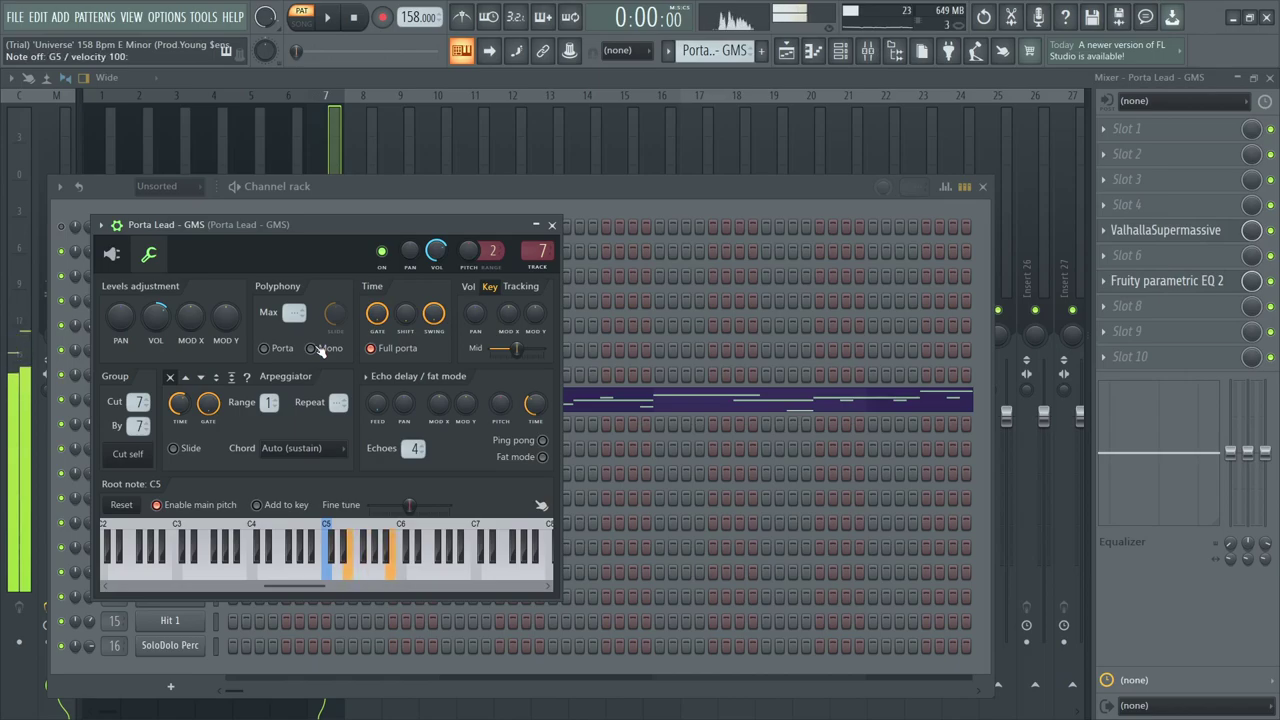
key("c")
key("b")
key("m")
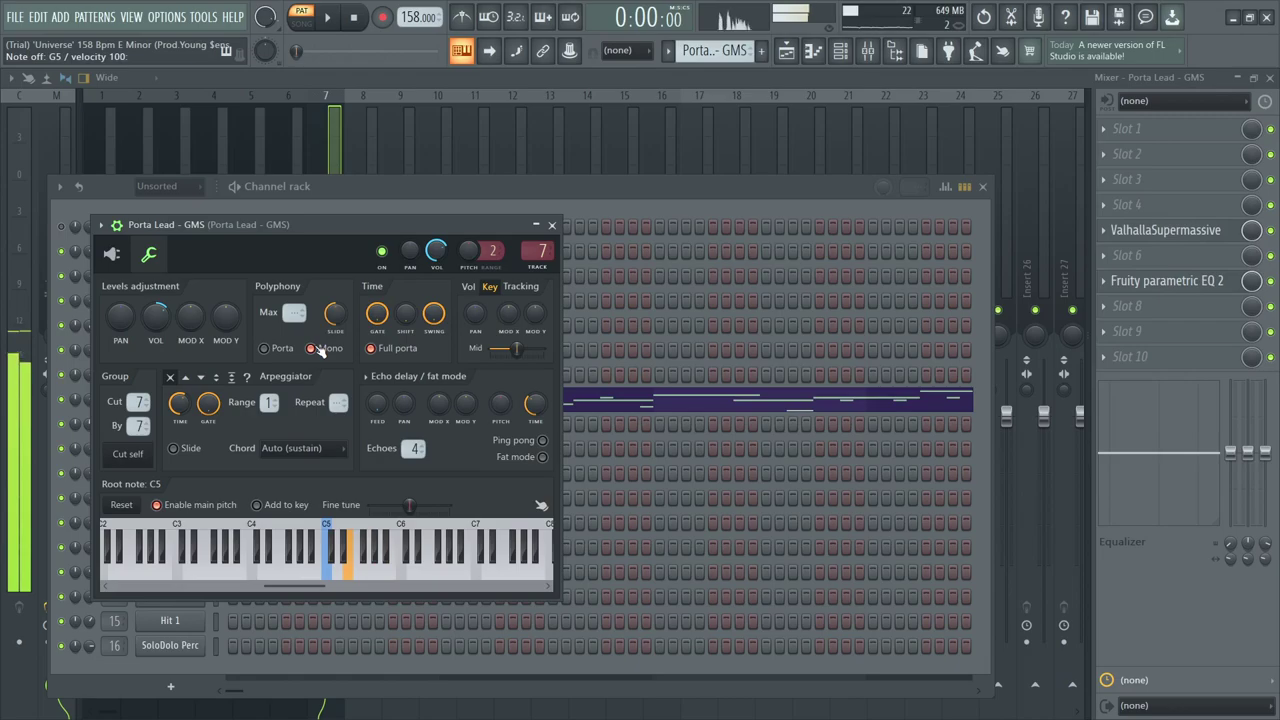
Step: Play the Porta Lead - GMS pattern with Mono switched off and back on to compare, and close the channel window
left_click(112, 255)
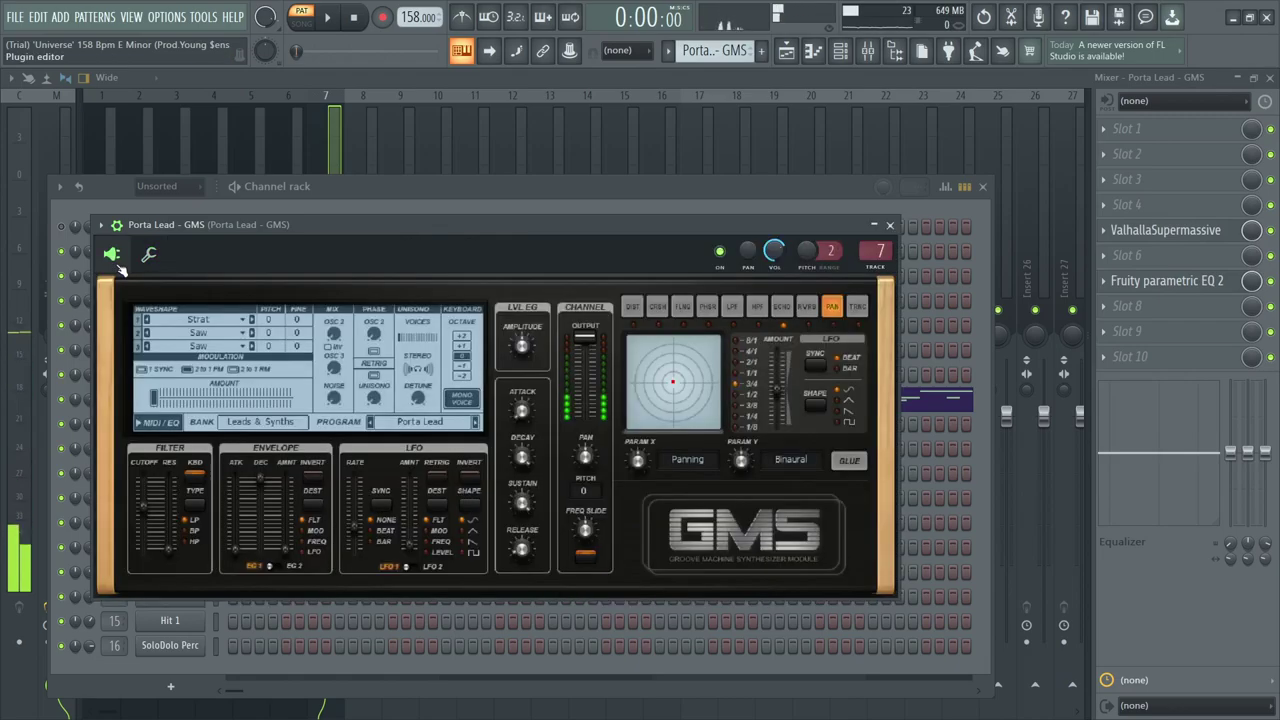
key("space")
left_click(148, 255)
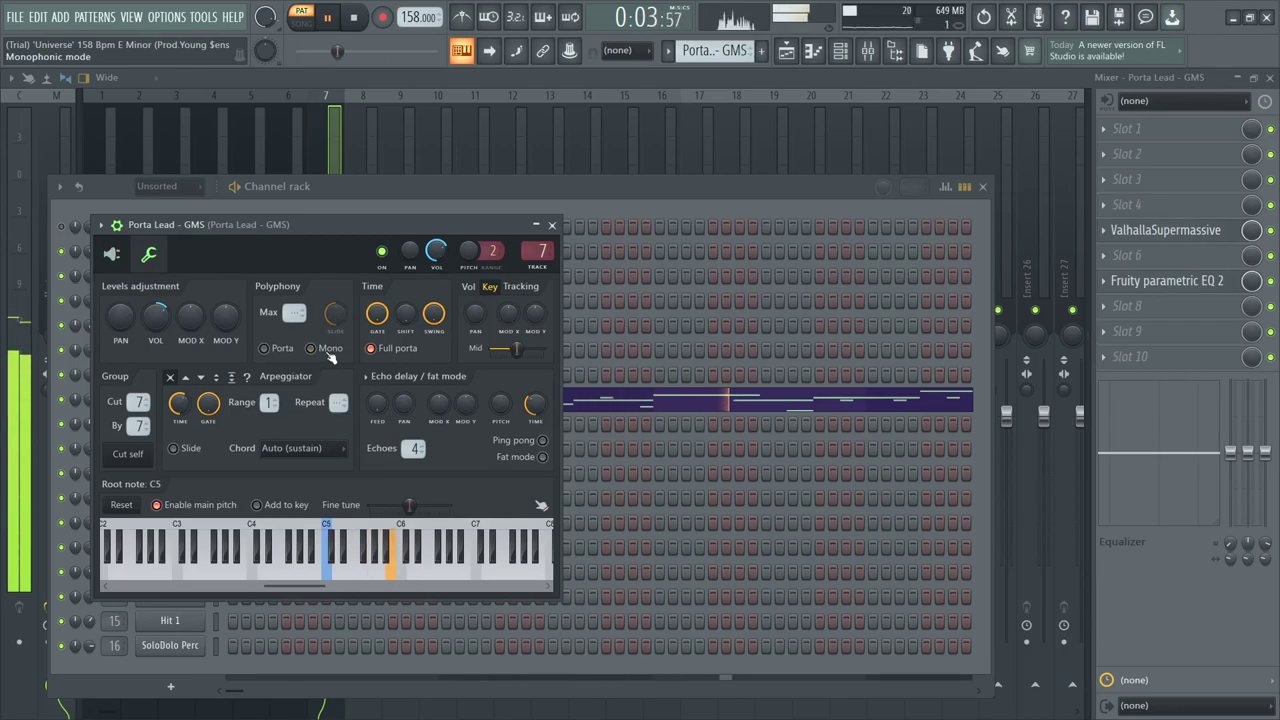
left_click(328, 354)
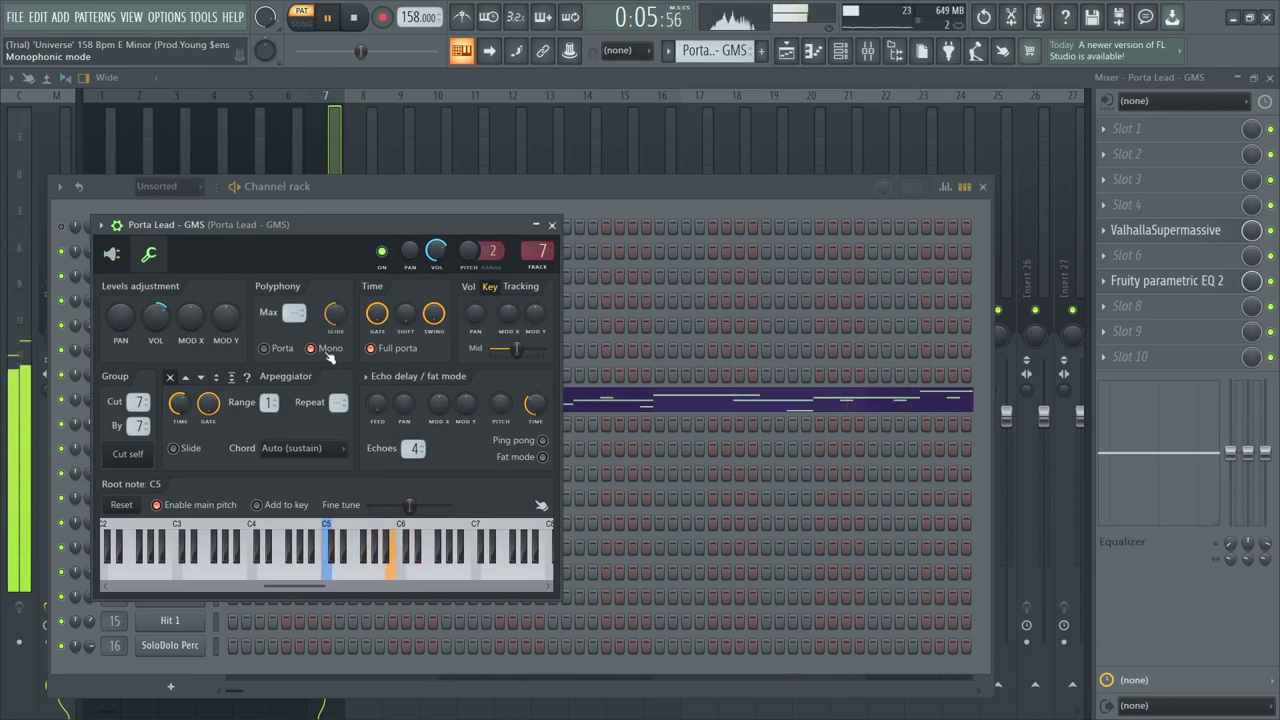
left_click(112, 255)
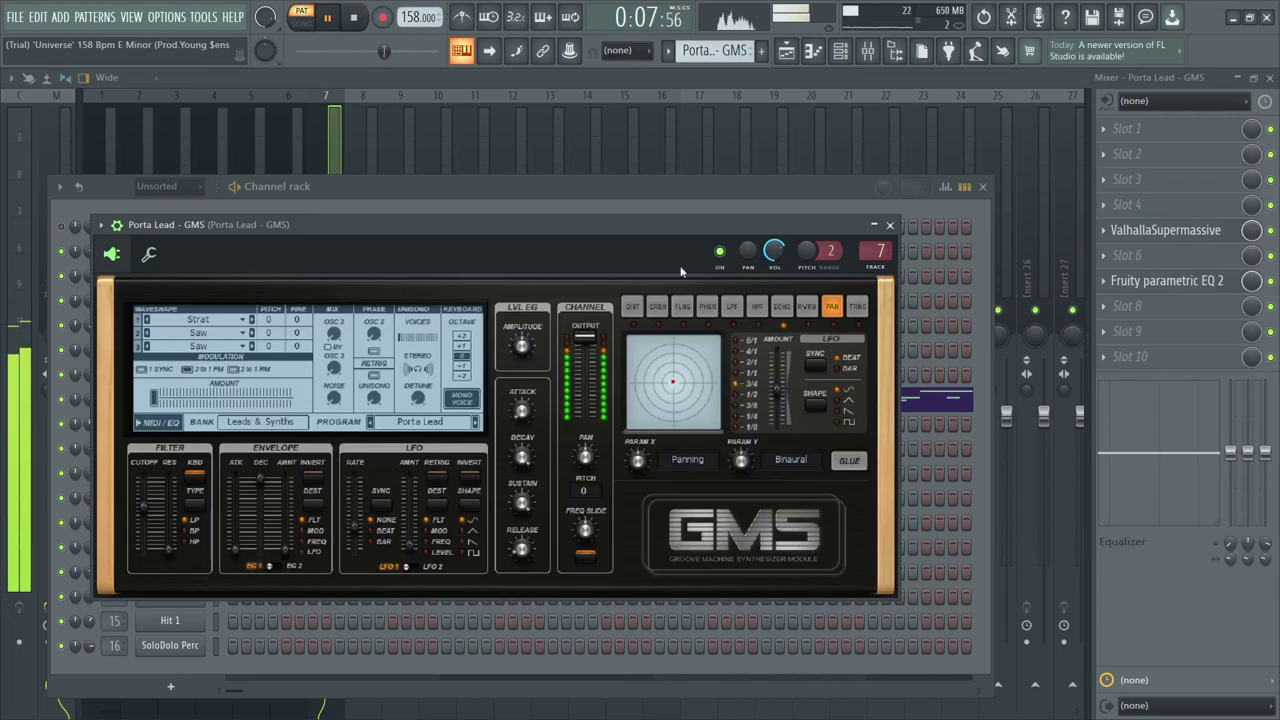
left_click(890, 225)
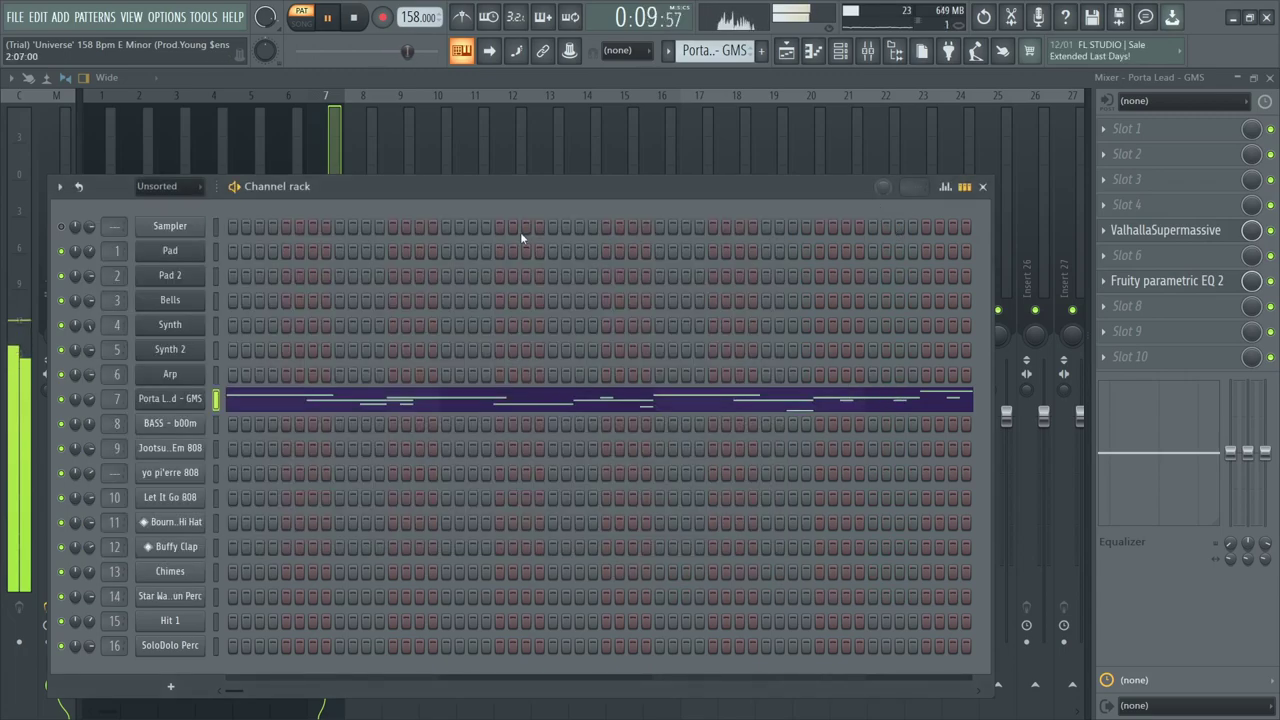
key("space")
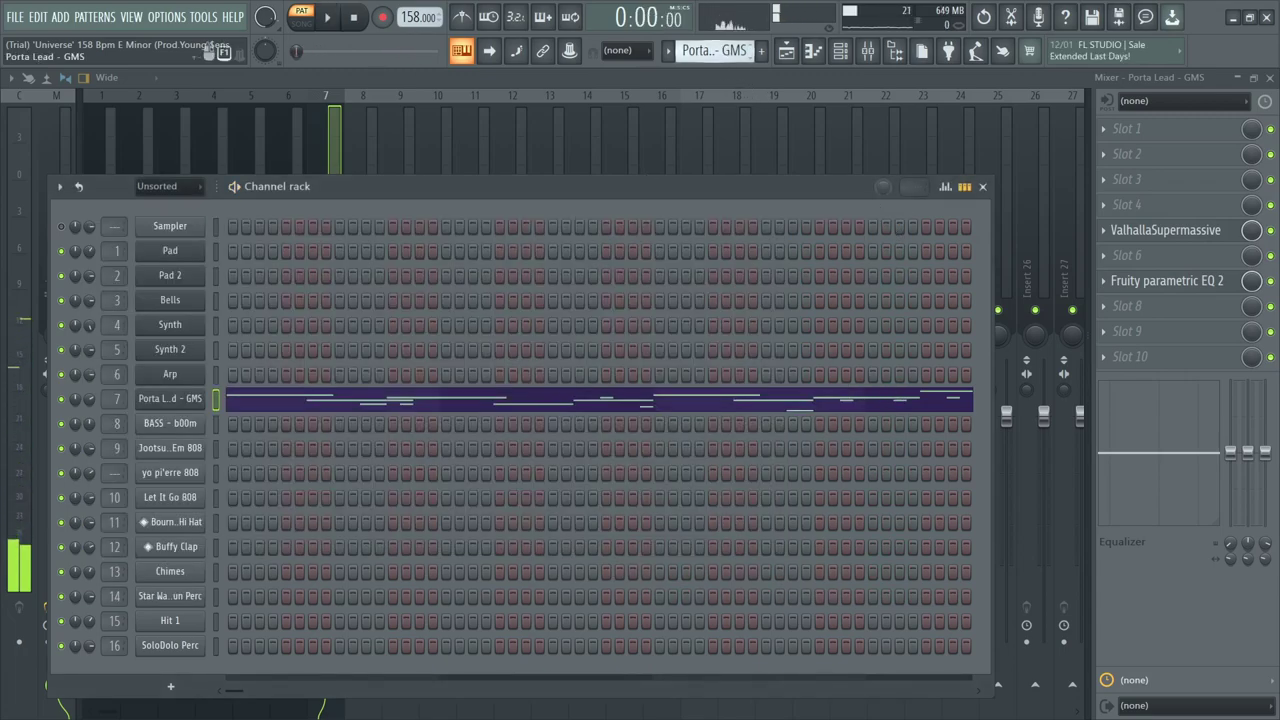
Step: Bring up the BASS - b00m pattern in the piano roll and play its notes from the start
scroll(714, 50, "down", 3)
scroll(714, 50, "up", 2)
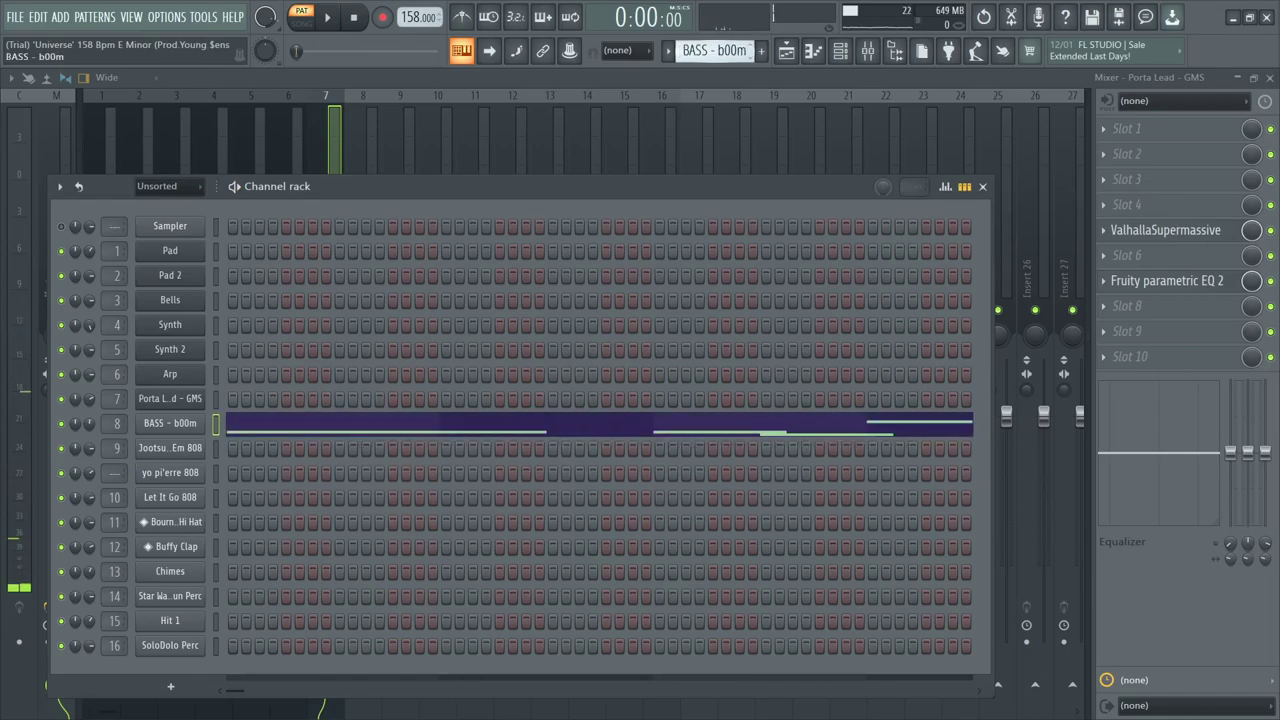
left_click(824, 57)
scroll(537, 354, "down", 4)
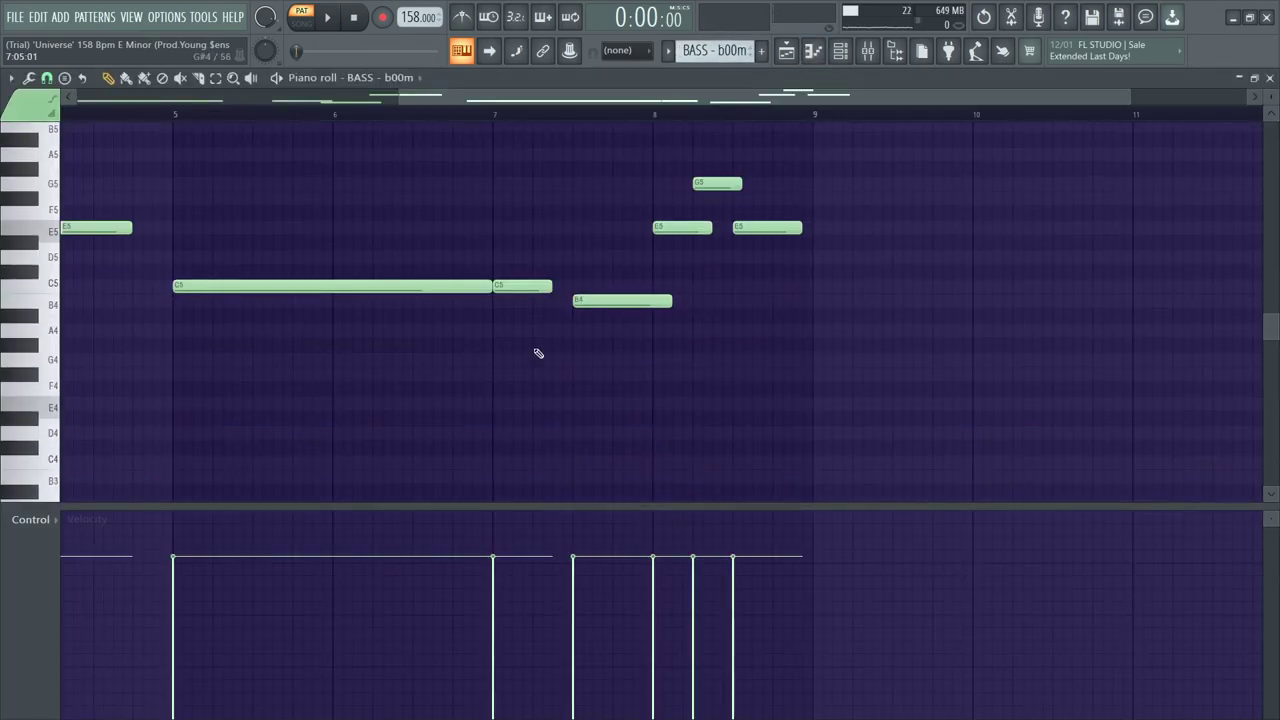
scroll(530, 352, "left", 3)
key("space")
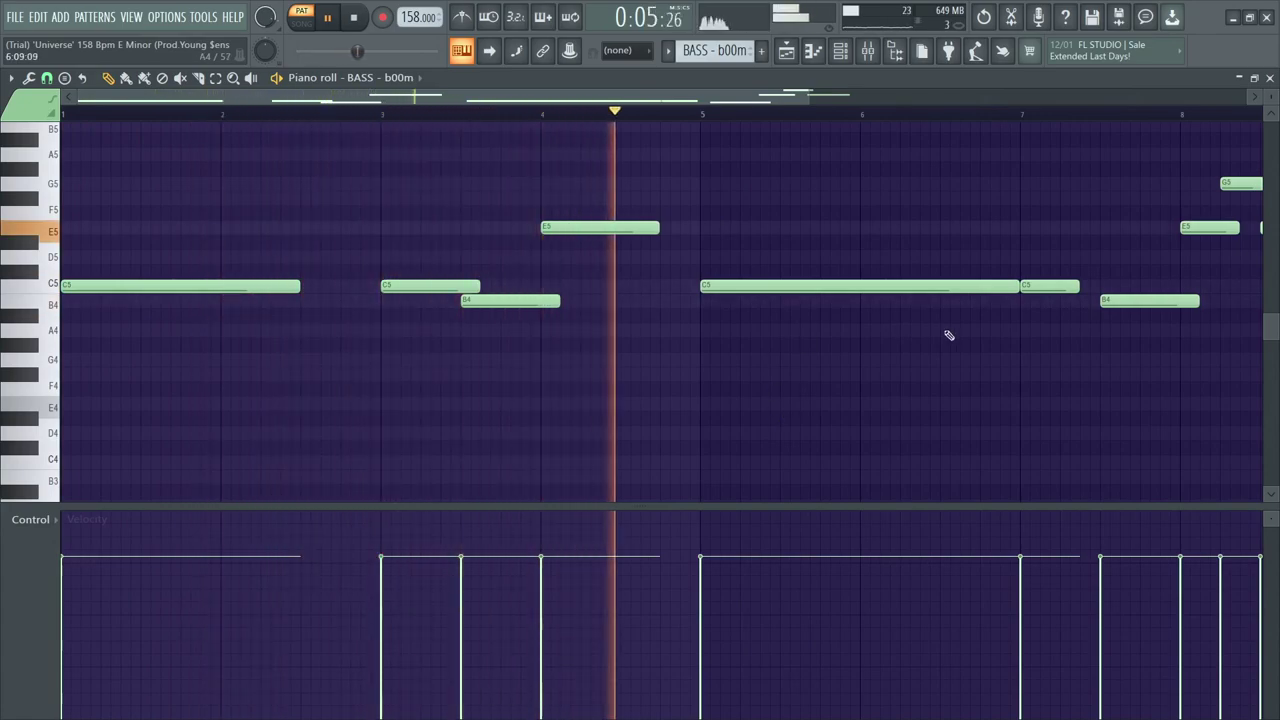
scroll(760, 360, "down", 2)
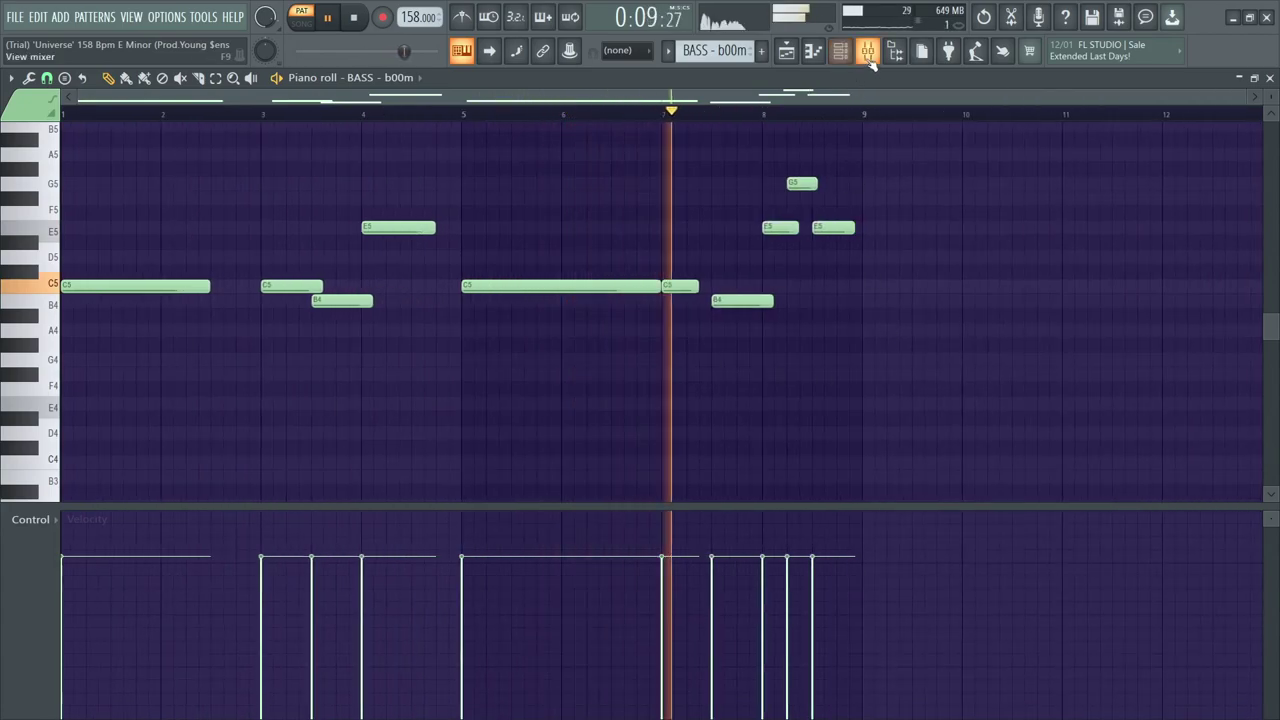
Step: Audition BASS - b00m from the Venom - One Shot Kit in the browser and play notes on its sampler channel
left_click(893, 52)
scroll(110, 340, "down", 6)
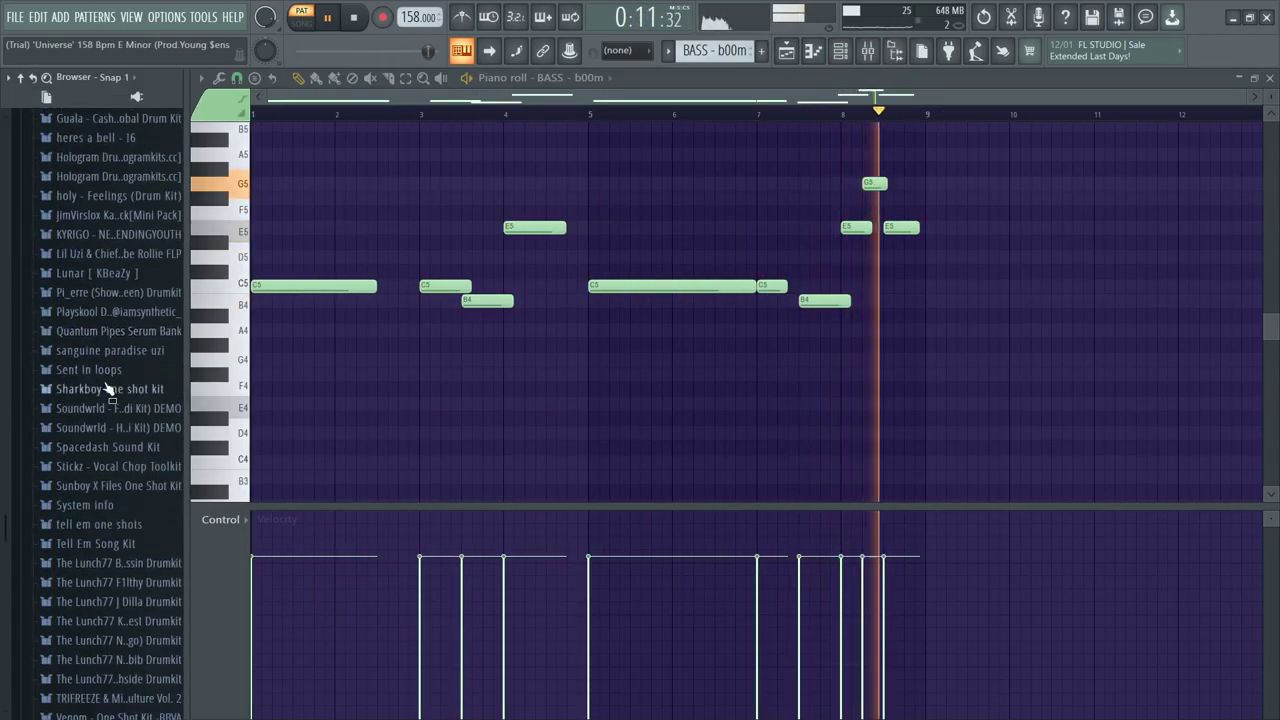
scroll(112, 368, "up", 4)
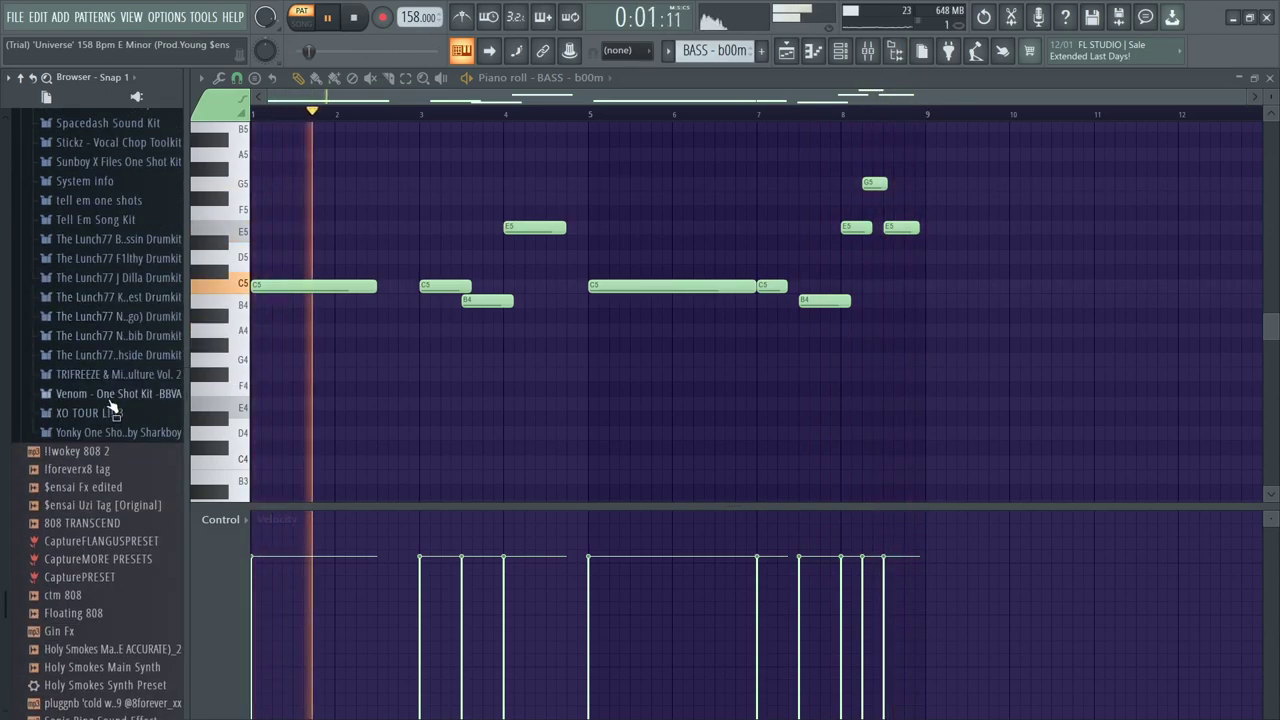
left_click(110, 395)
key("space")
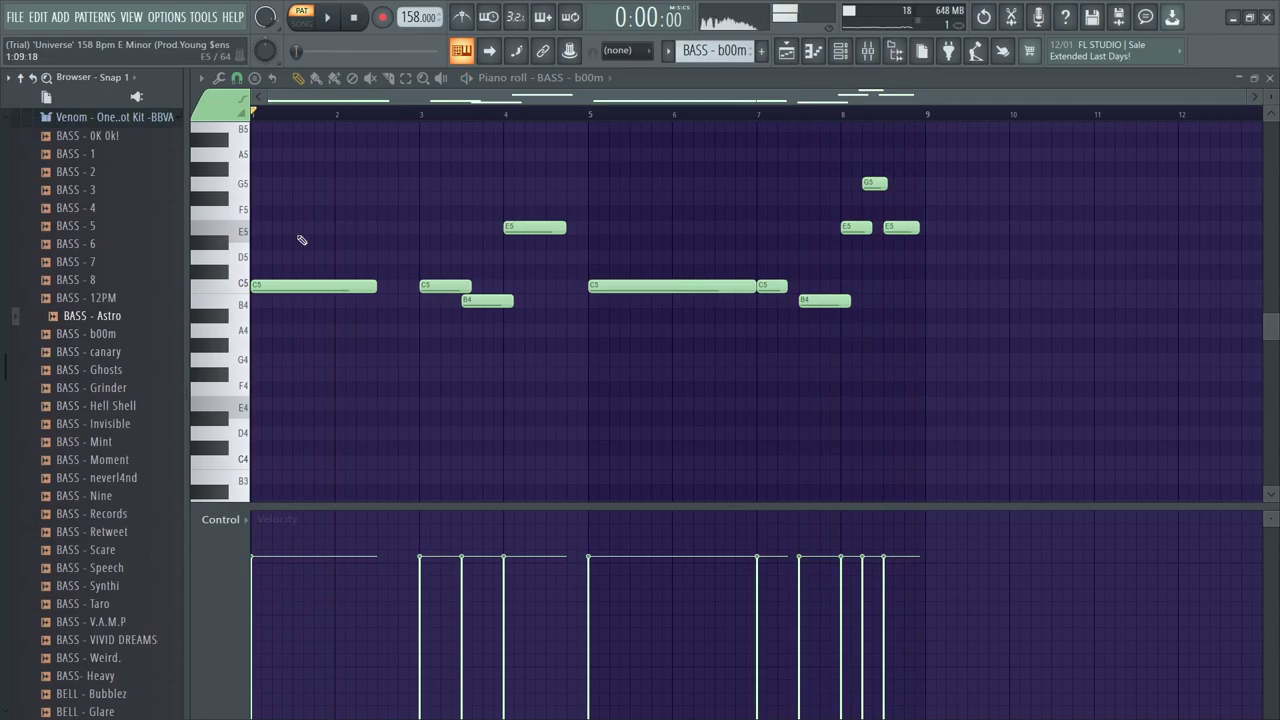
left_click(100, 338)
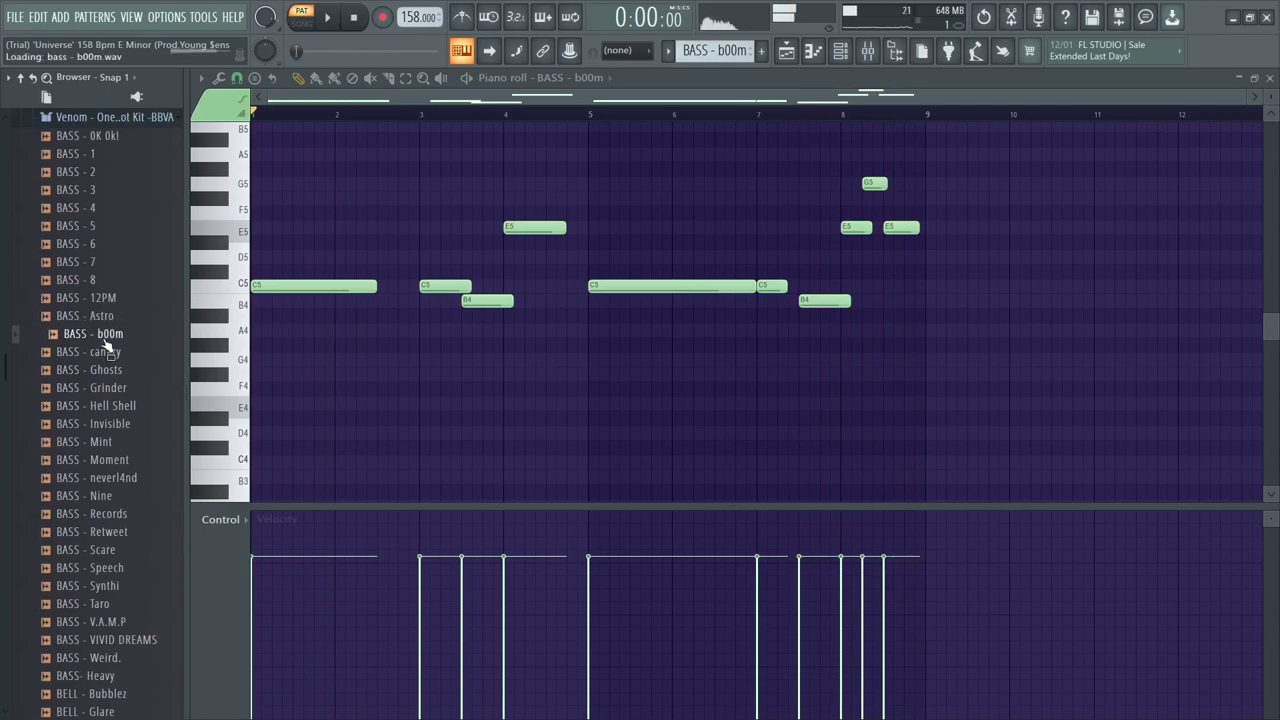
left_click(842, 52)
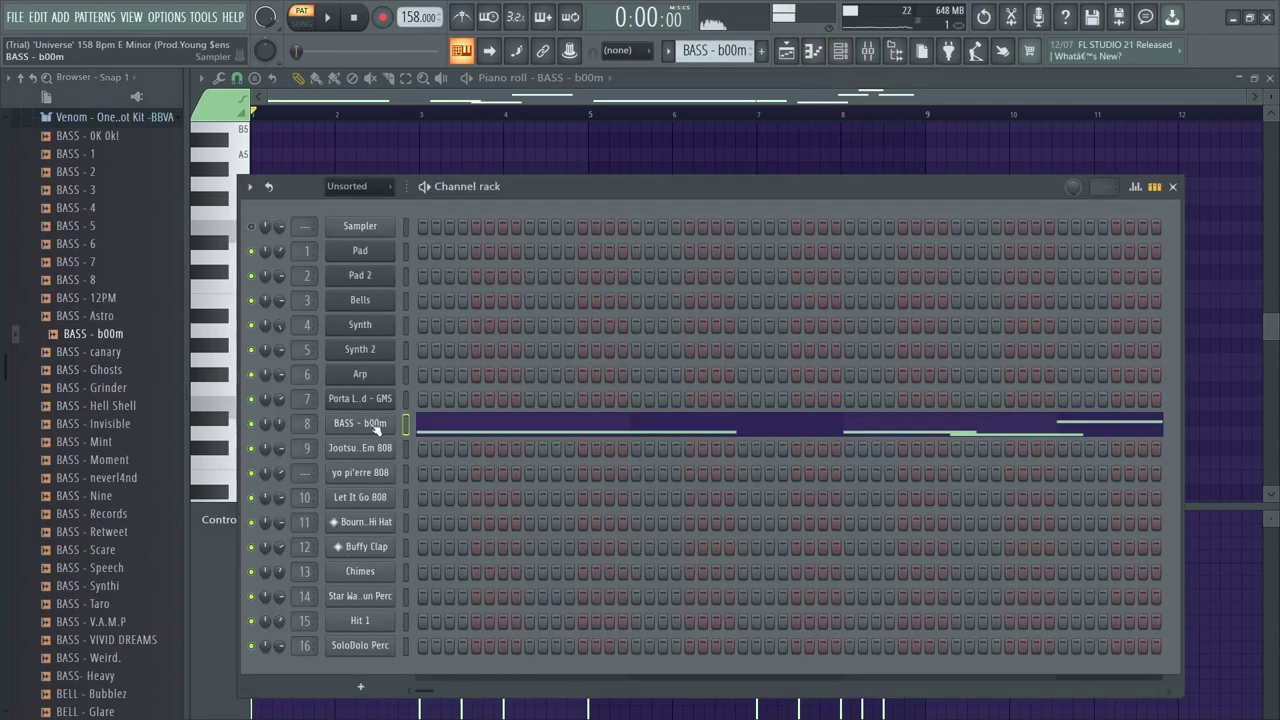
left_click(377, 428)
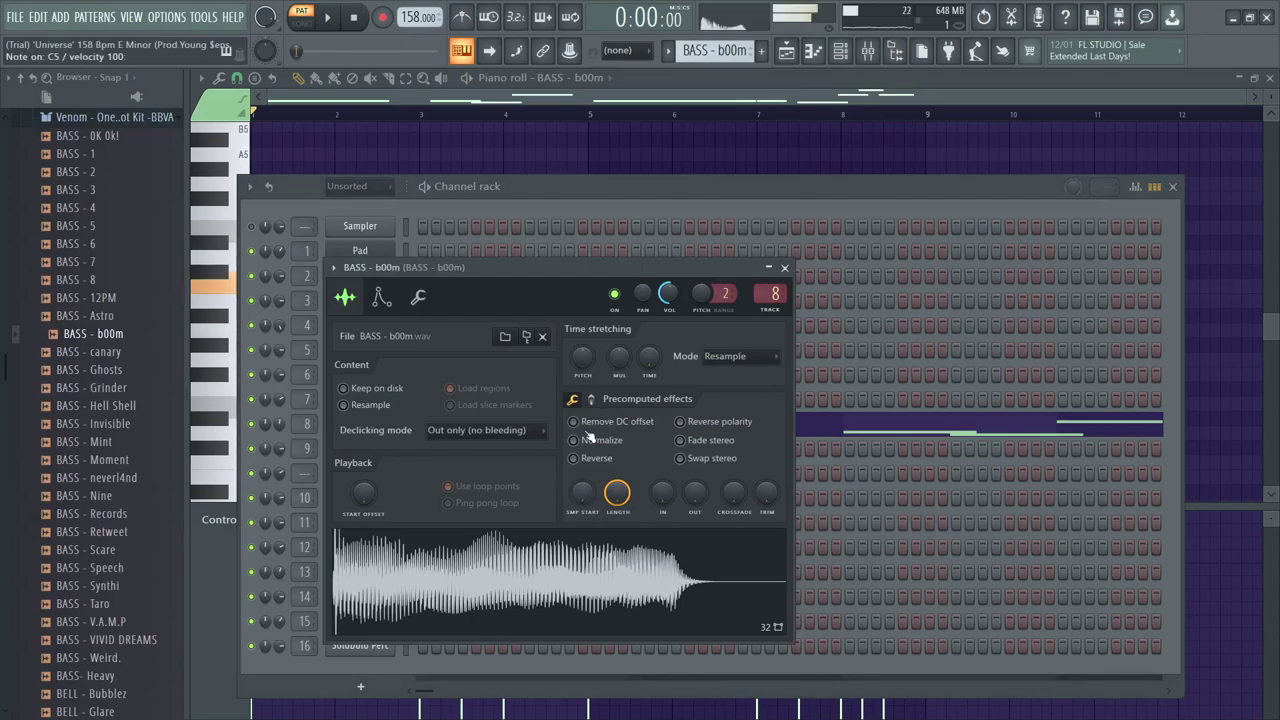
Step: Examine the Fruity Bass Boost, WaveShaper, Blood Overdrive and parametric EQ 2 on the BASS - b00m mixer track
left_click(867, 52)
left_click(1182, 136)
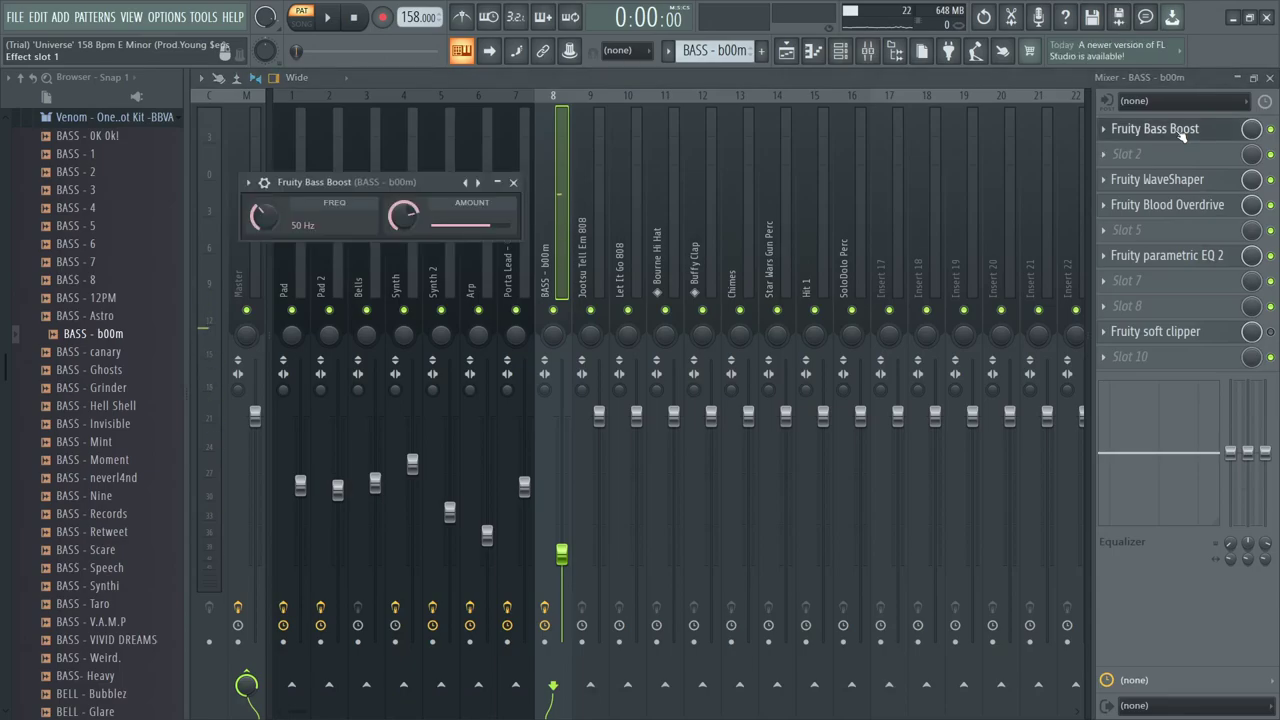
left_click(1182, 136)
left_click(1176, 184)
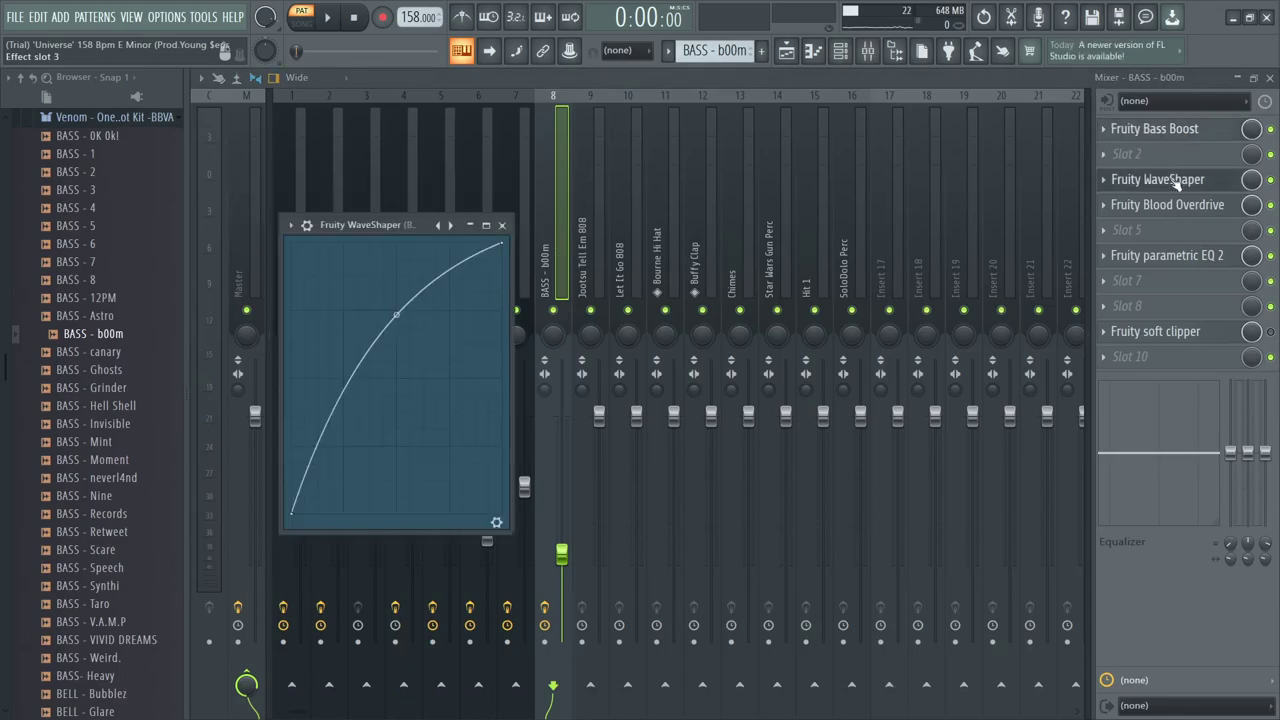
left_click(1176, 184)
left_click(1168, 210)
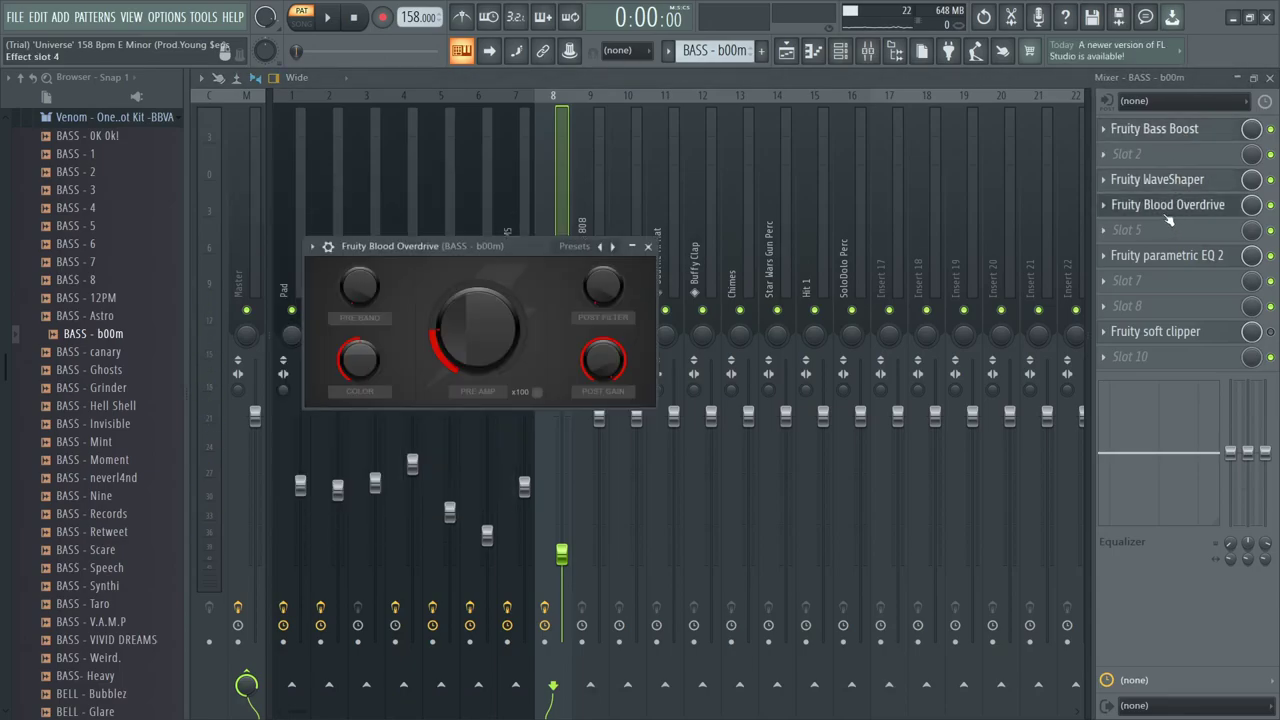
left_click(1167, 214)
left_click(1175, 256)
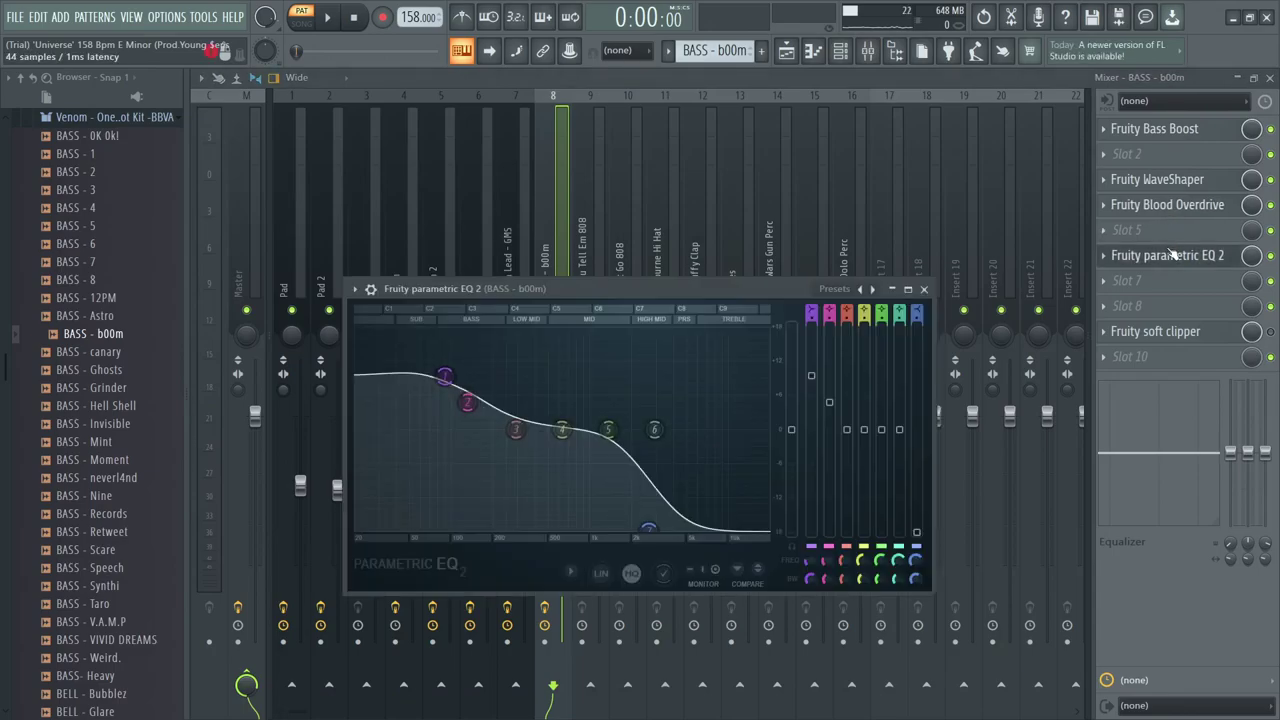
left_click(1175, 256)
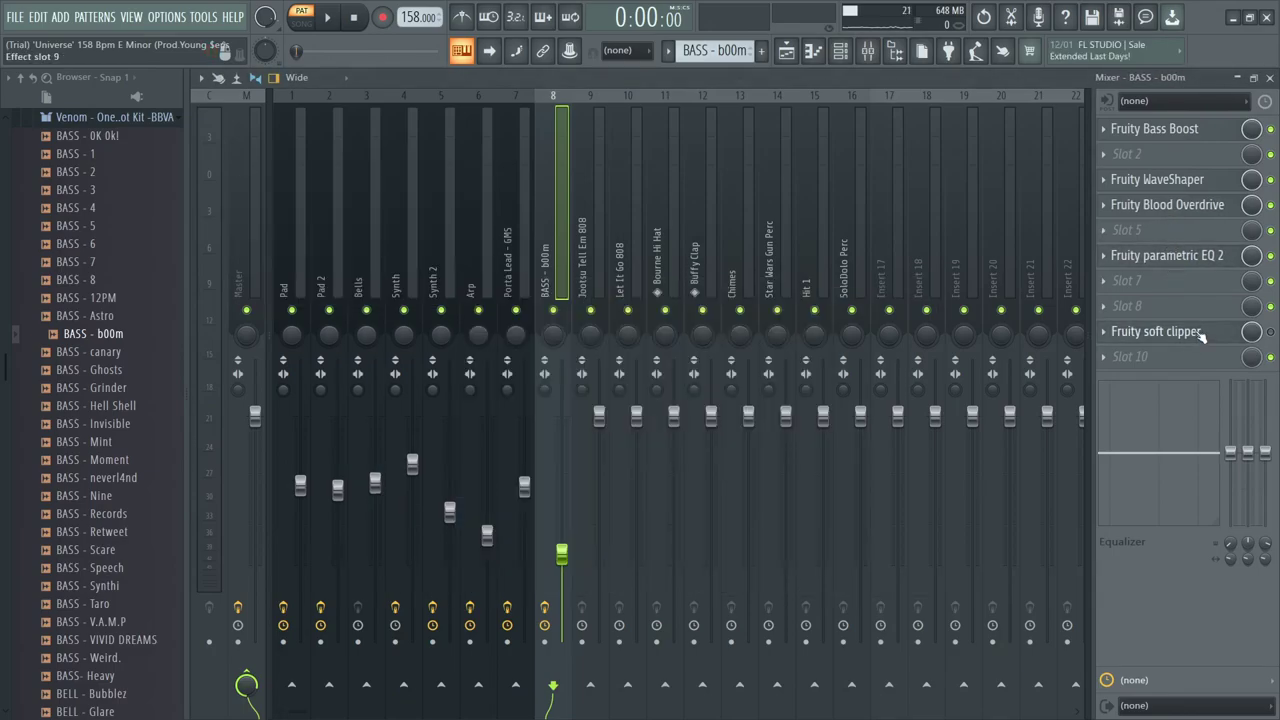
Step: Try raising the BASS - b00m mixer volume to about 74% (-6.1 dB) during playback, and undo the change
key("space")
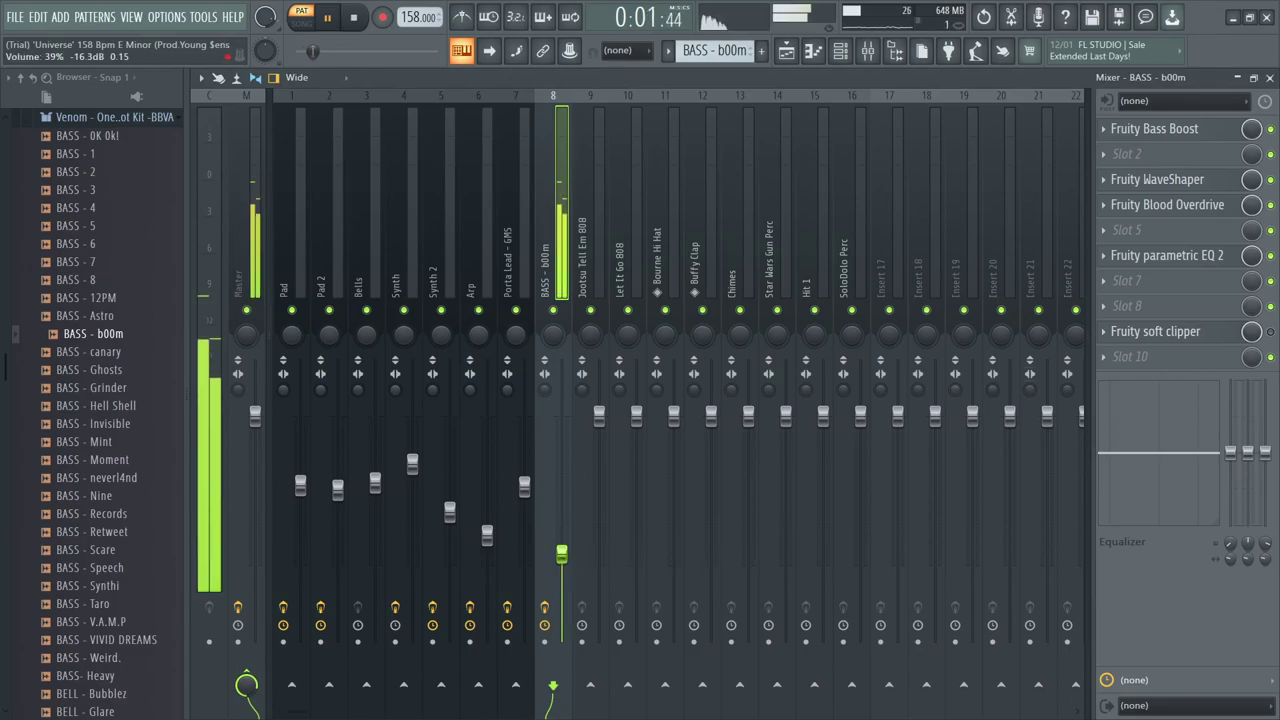
left_click_drag(561, 553, 561, 477)
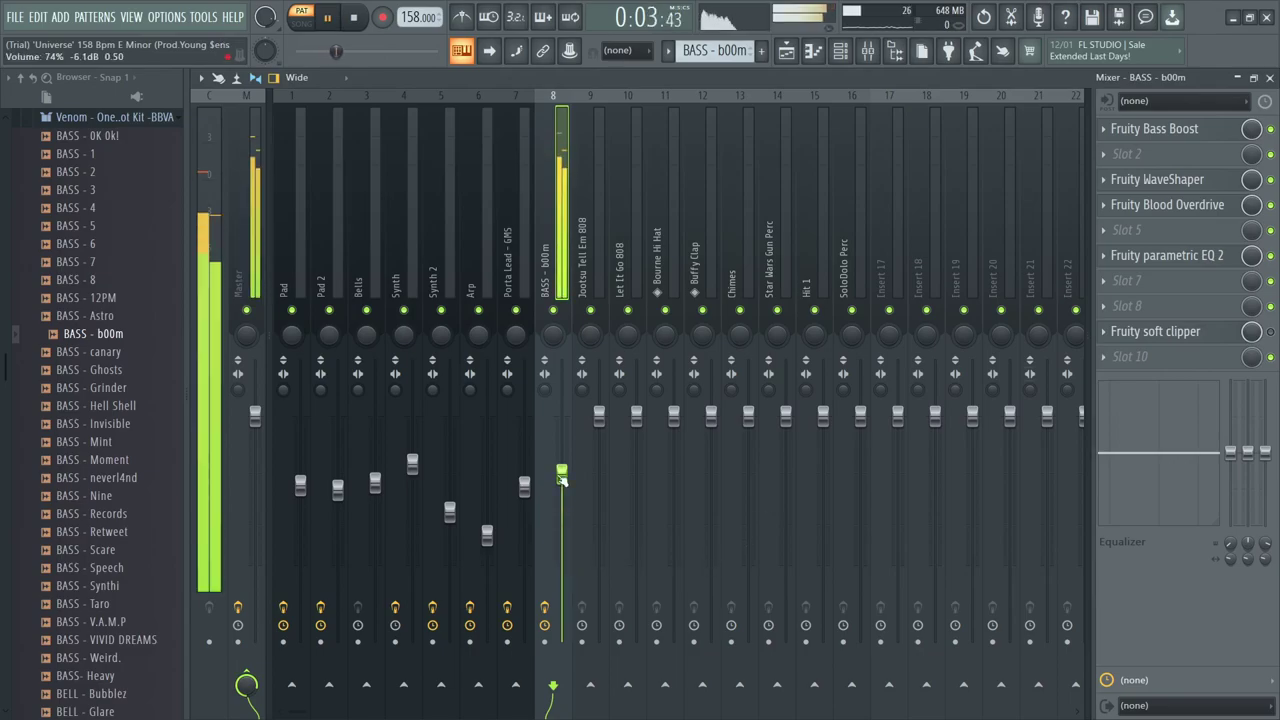
key("ctrl+z")
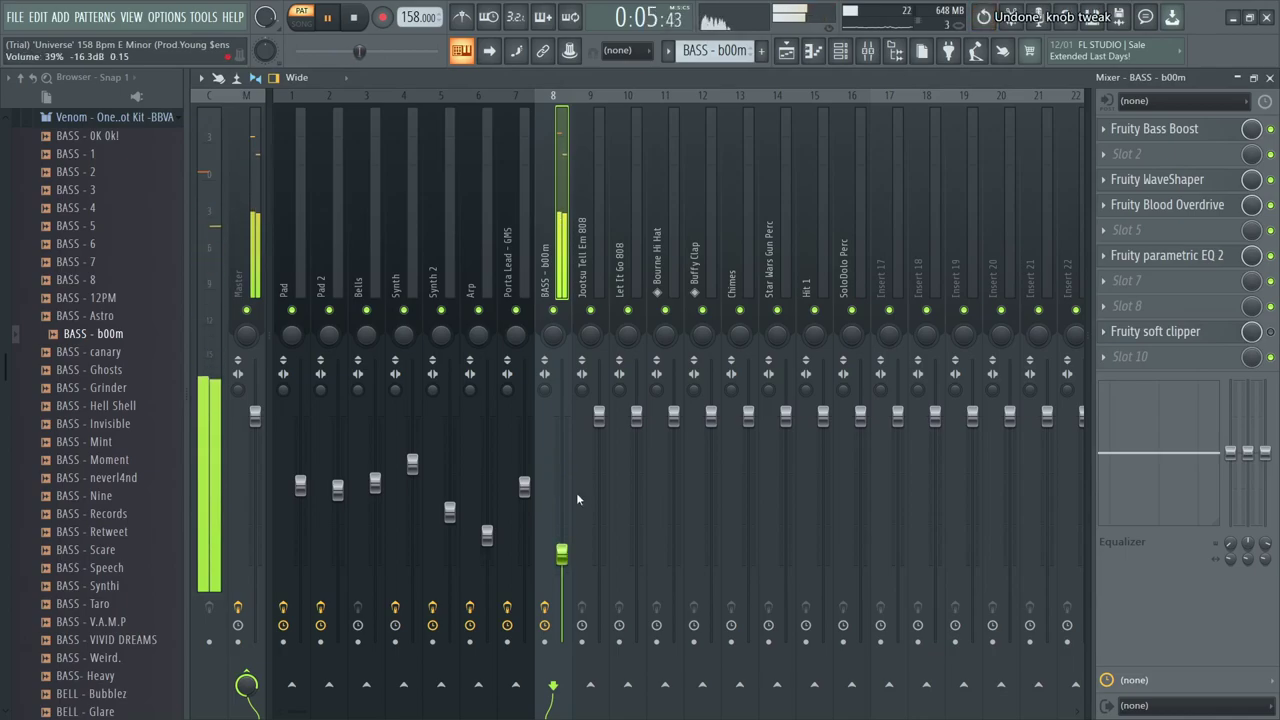
key("space")
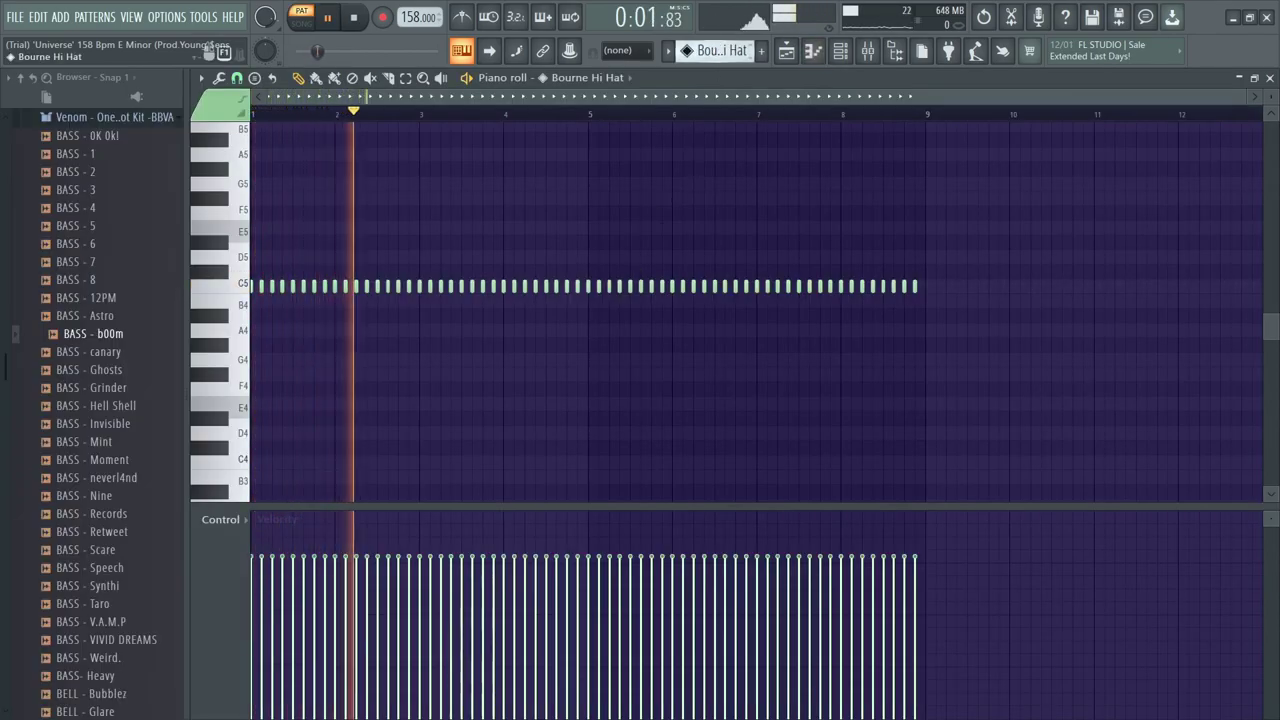
Step: Step through the drum patterns from Bourne Hi Hat to Star Wars Gun Perc in the piano roll, playing them
scroll(715, 50, "down", 1)
scroll(718, 48, "down", 1)
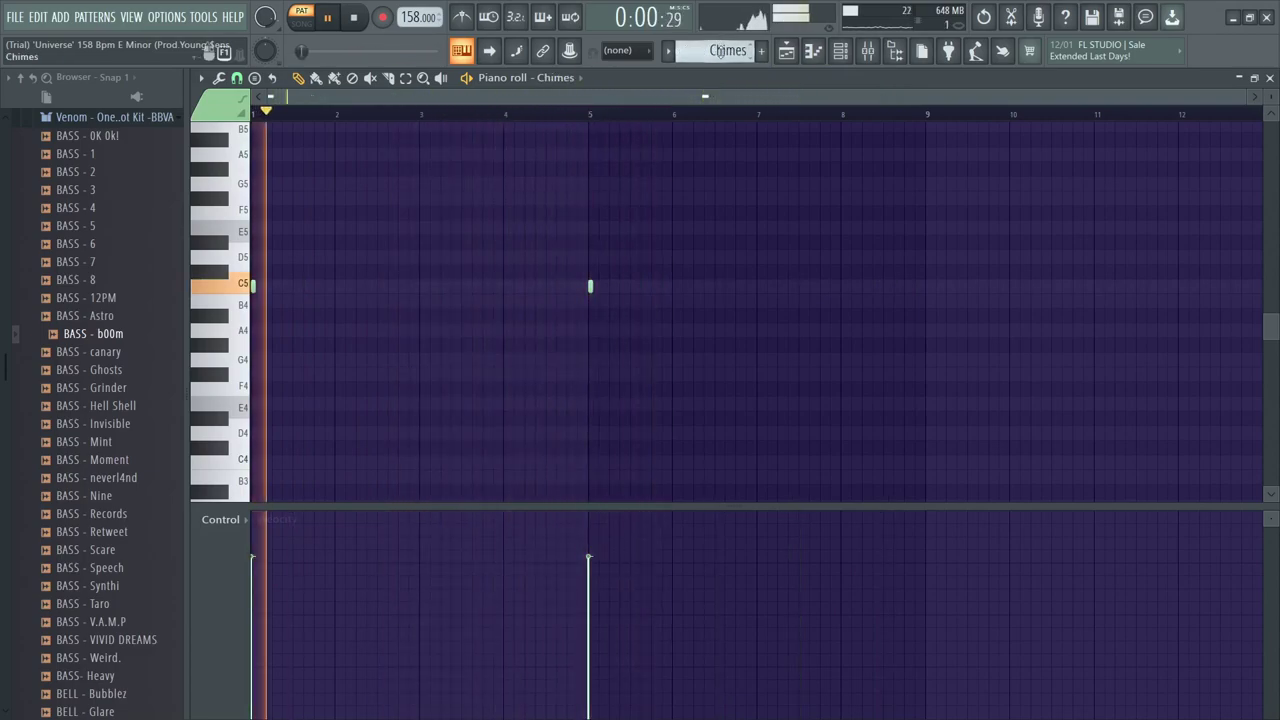
key("space")
scroll(718, 50, "down", 1)
key("space")
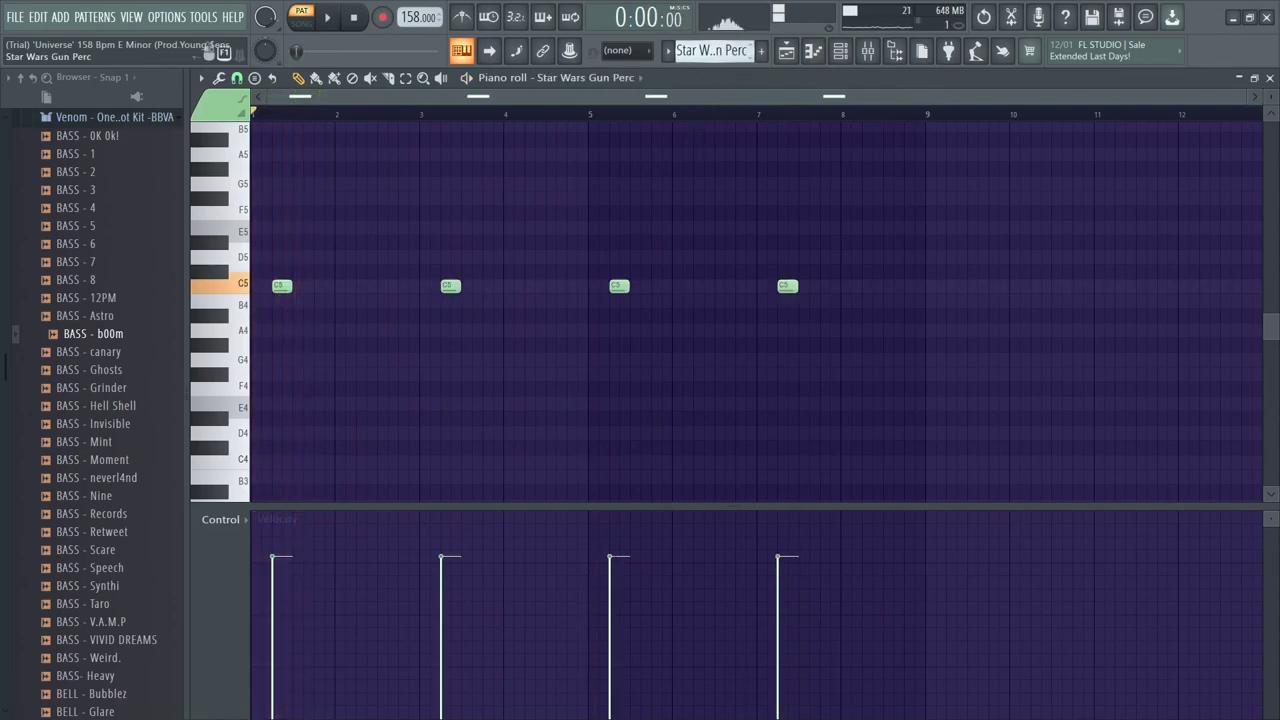
Step: Bring up the Hit 1 pattern with the browser hidden, show its notes around C3 and play it
scroll(718, 50, "down", 1)
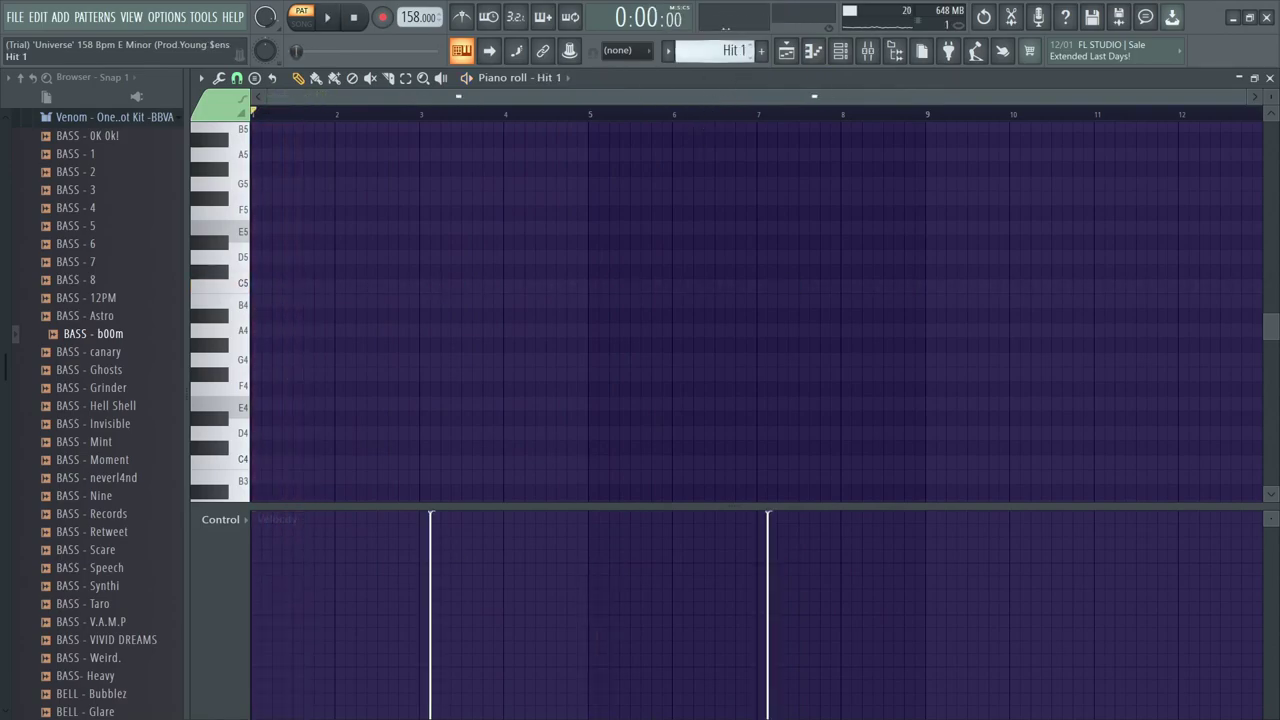
left_click(893, 52)
scroll(605, 305, "down", 4)
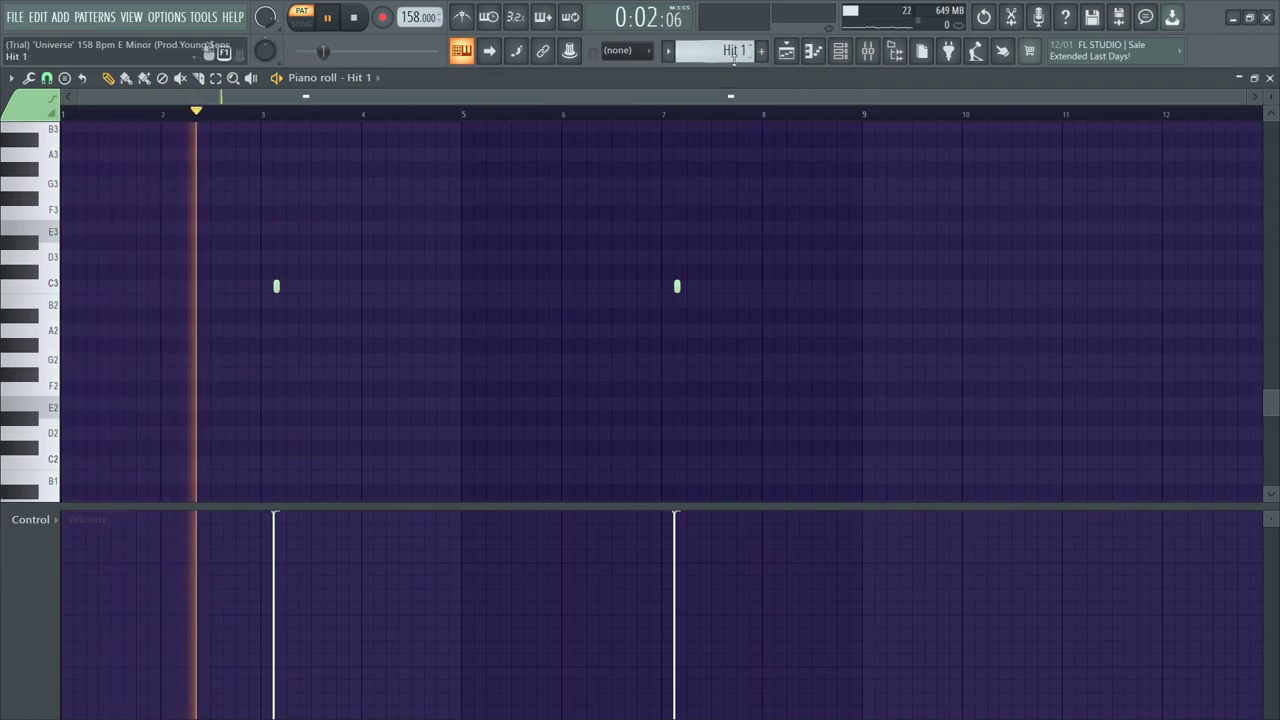
key("space")
key("space")
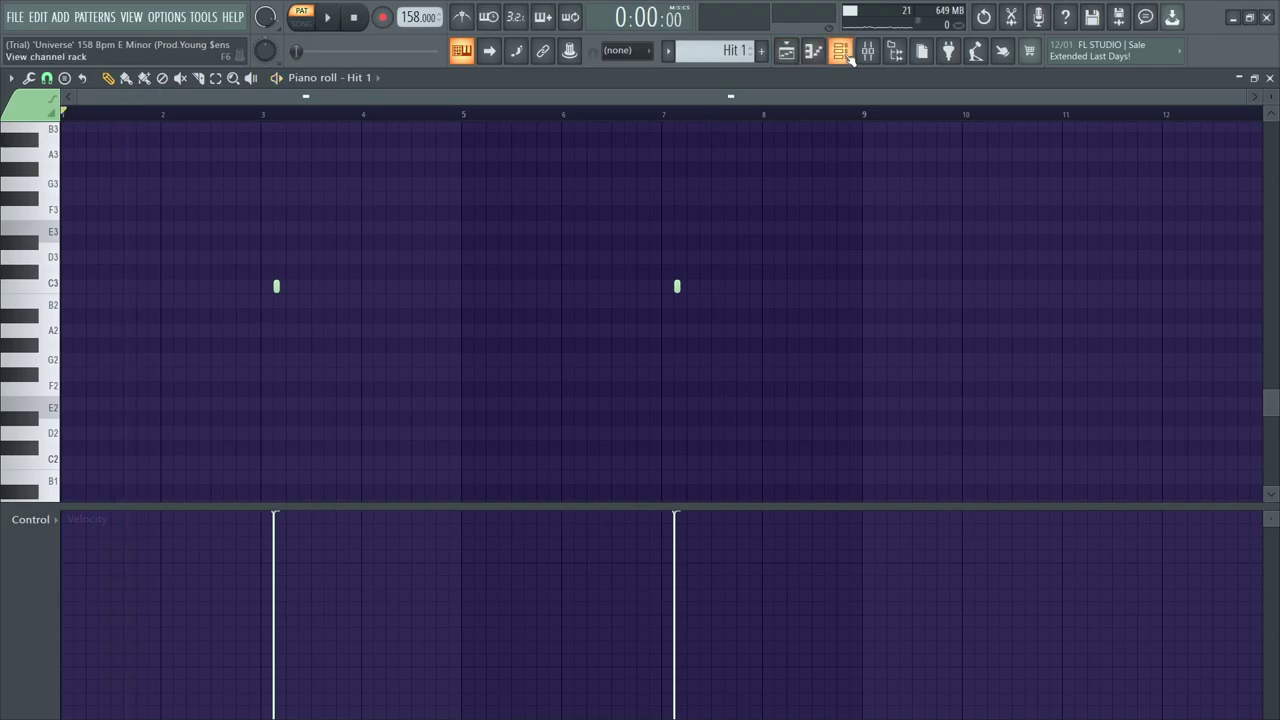
Step: Add a C#3 note just after the first hit in the Hit 1 pattern and play from bar 3
left_click(845, 55)
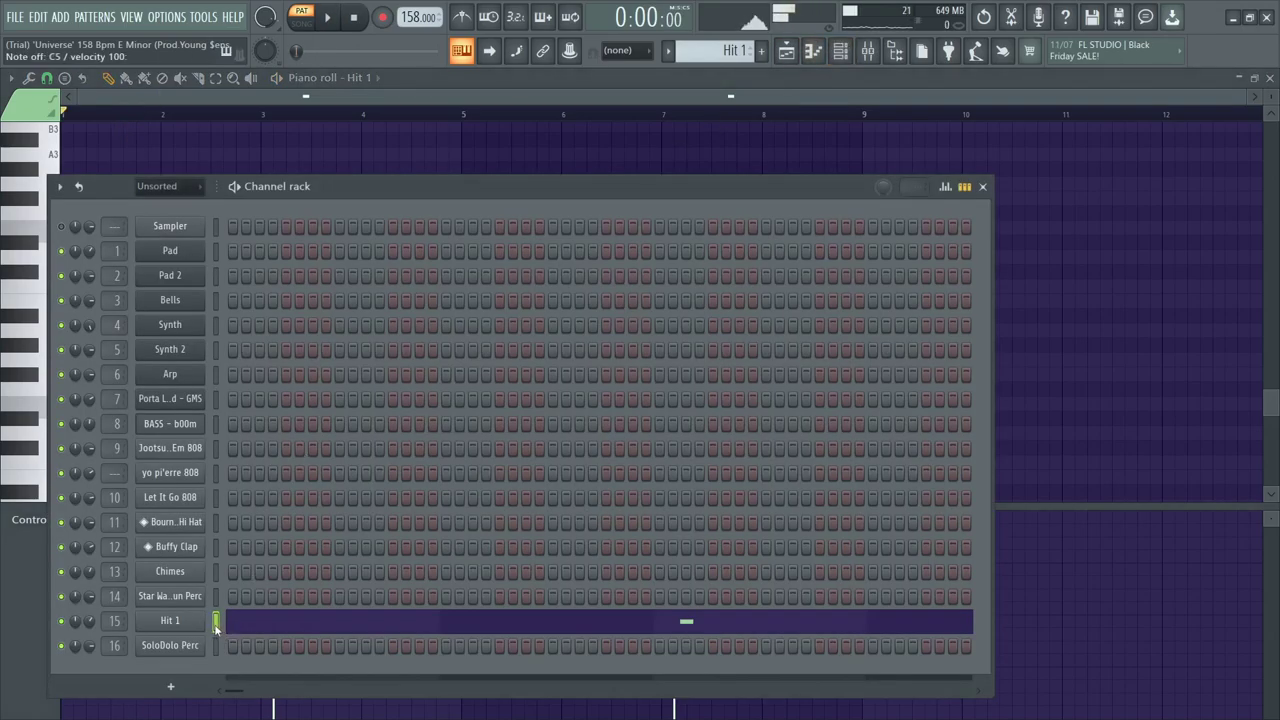
key("F6")
left_click(303, 211)
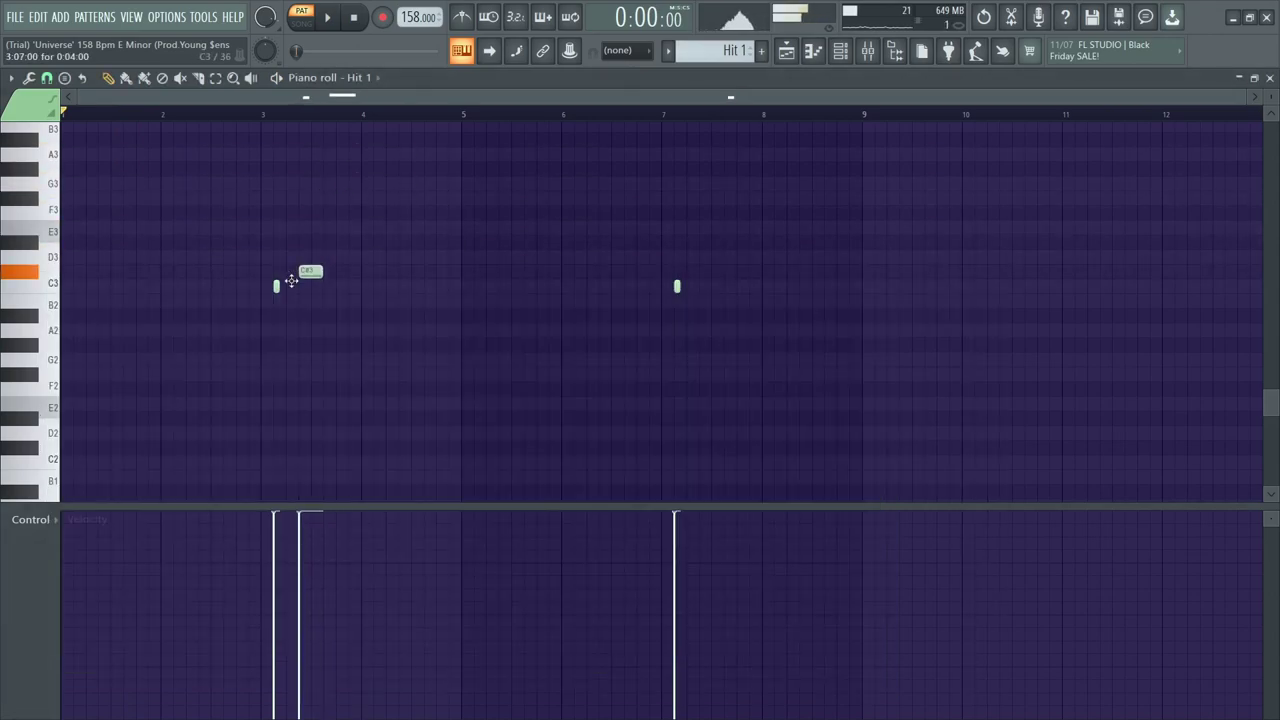
left_click(264, 114)
key("space")
key("space")
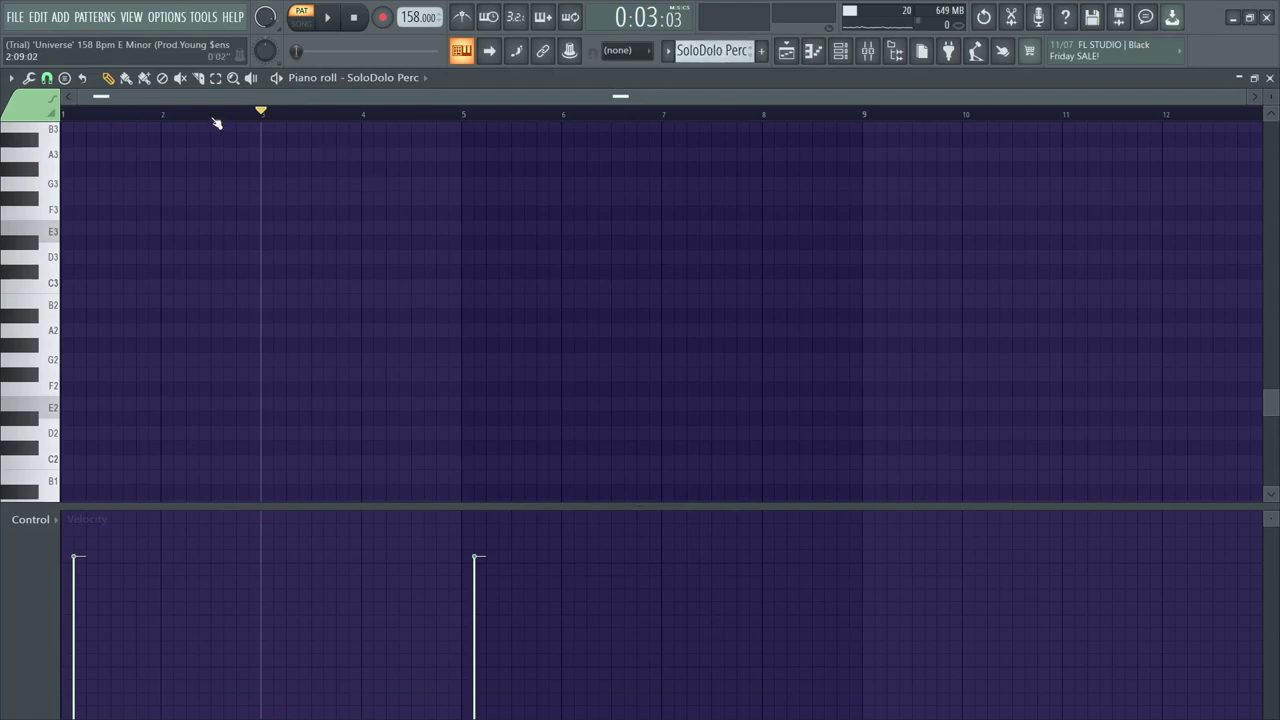
Step: Show the SoloDolo Perc pattern's C5 notes in the piano roll and play the pattern
scroll(91, 187, "up", 5)
key("space")
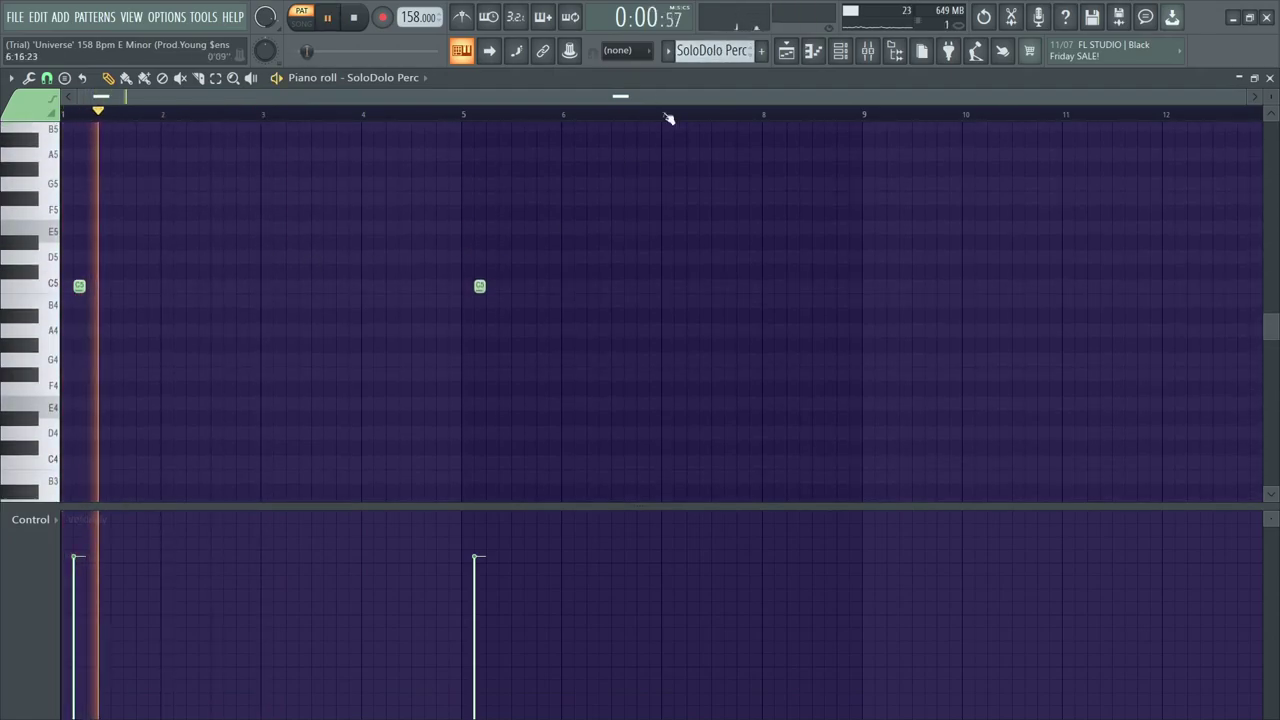
key("space")
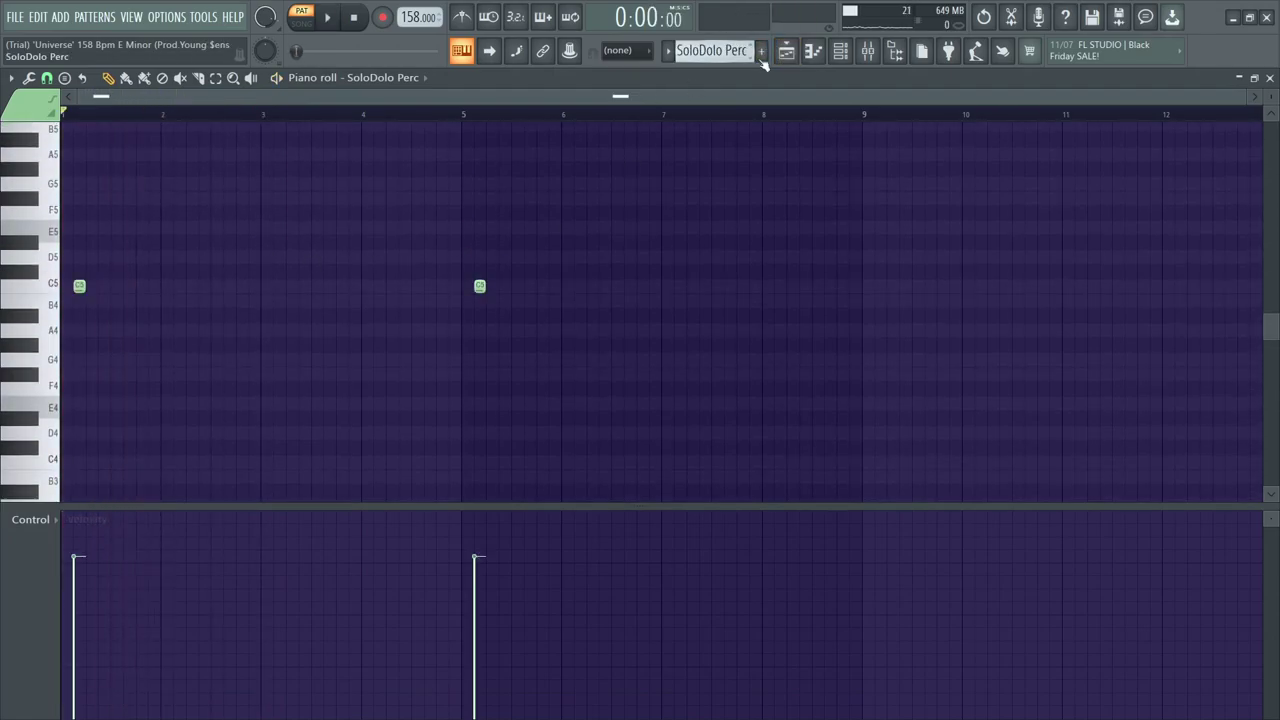
Step: Bring up the Jootsu Tell Em 808 pattern, show that channel's notes in the piano roll and play them
scroll(715, 50, "down", 3)
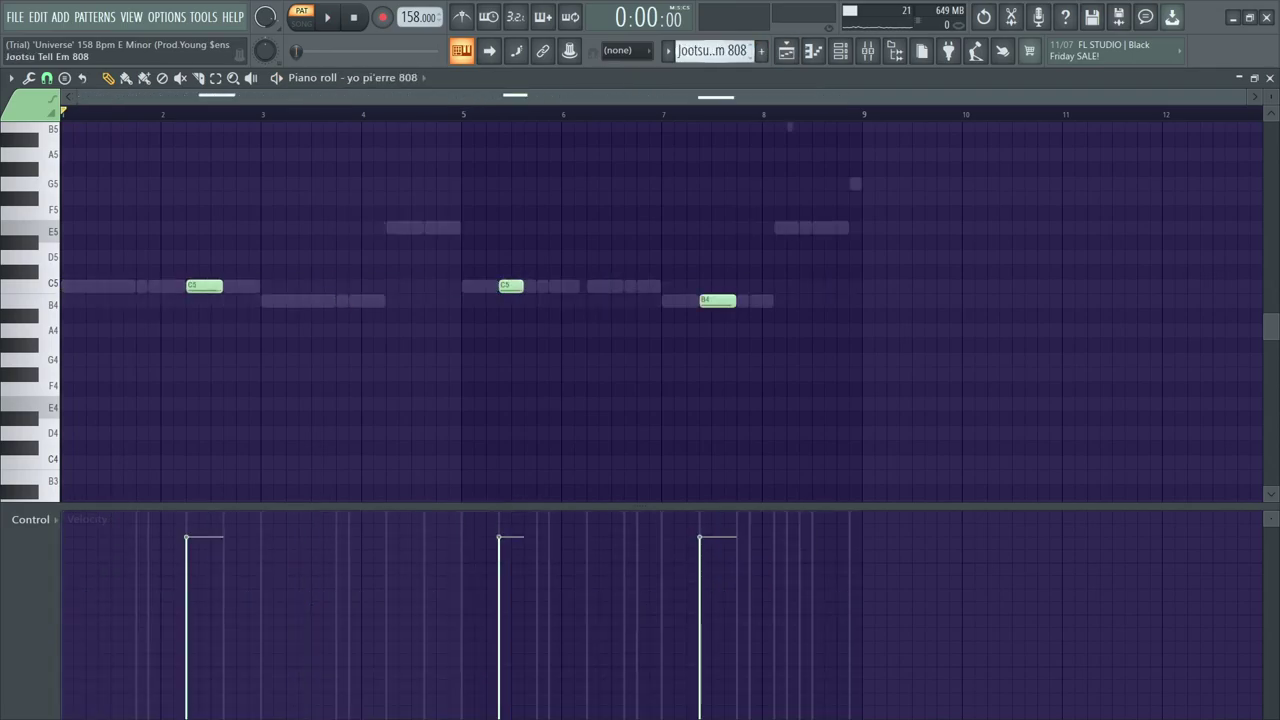
scroll(728, 52, "down", 1)
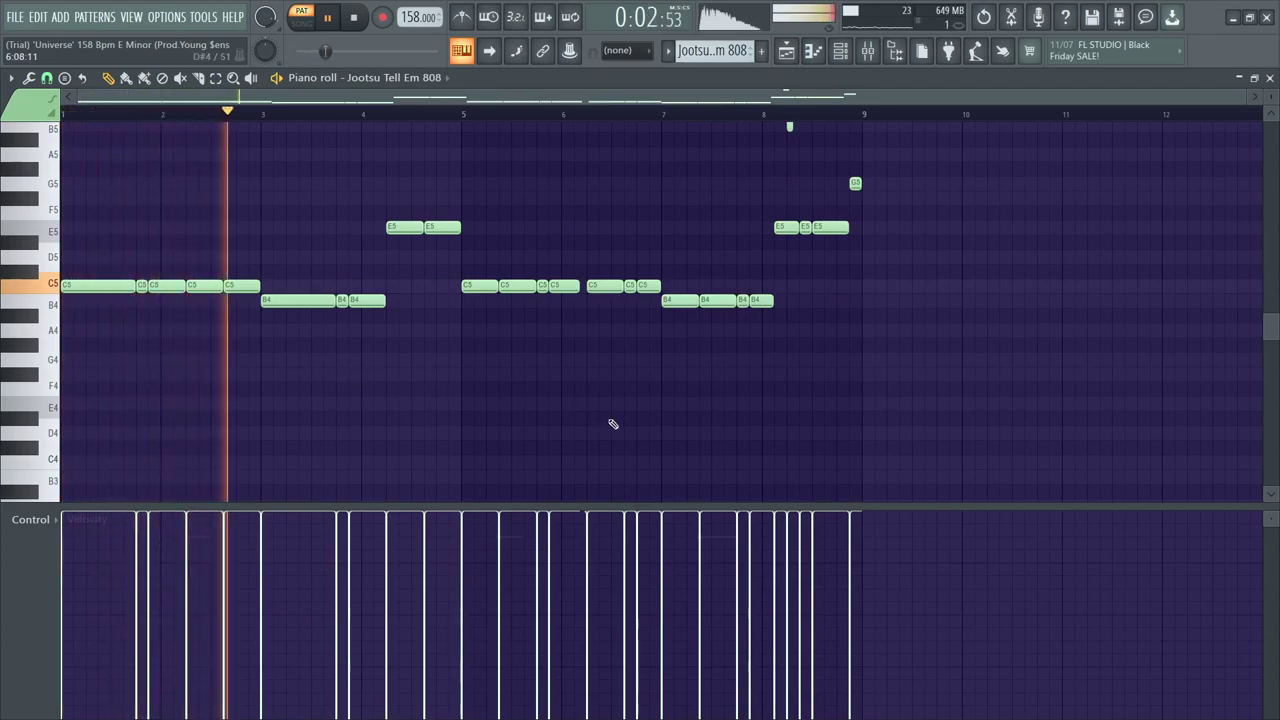
key("space")
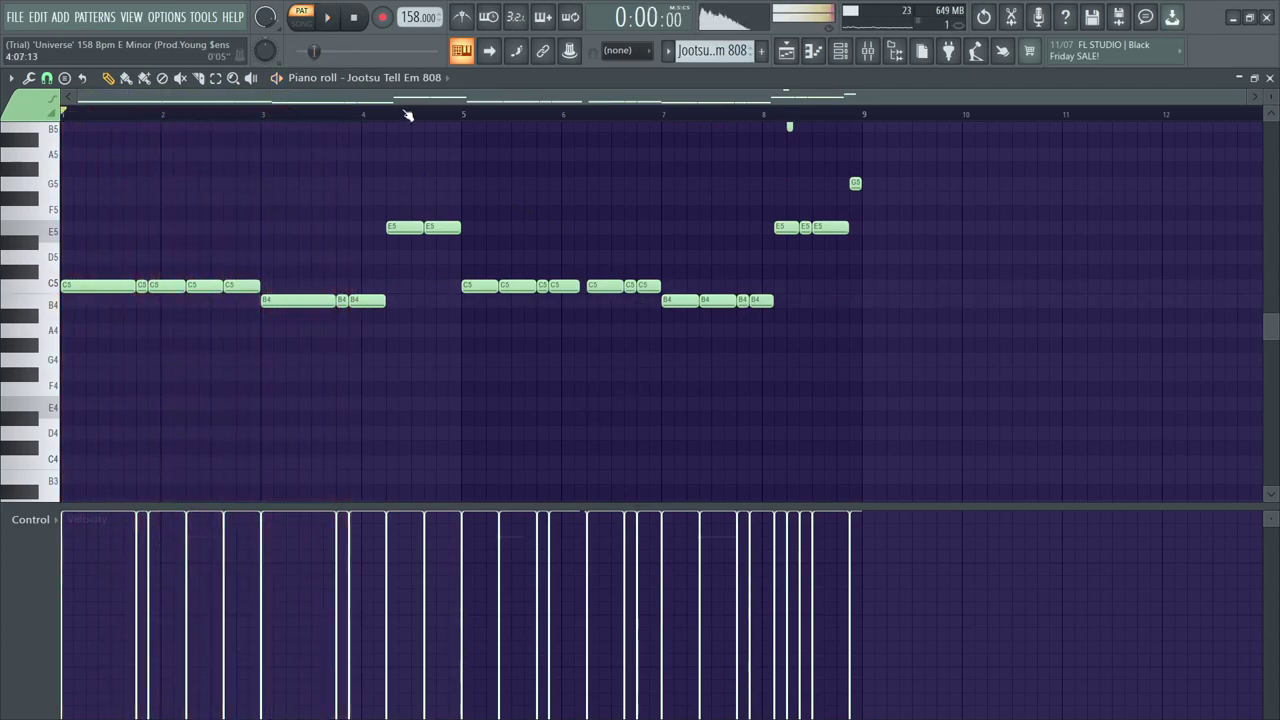
Step: Play the pattern from bar 2 with the yo pi'erre 808 notes shown, then return to the Jootsu Tell Em 808 notes
left_click(168, 114)
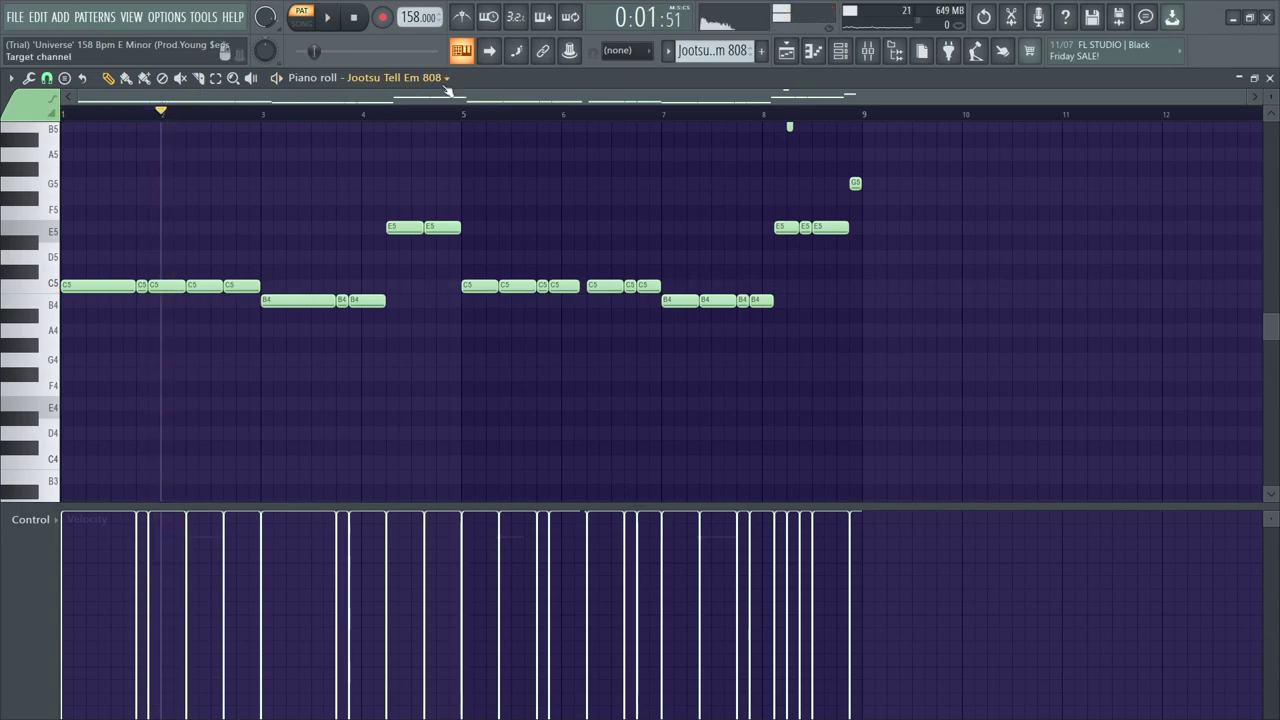
left_click(440, 79)
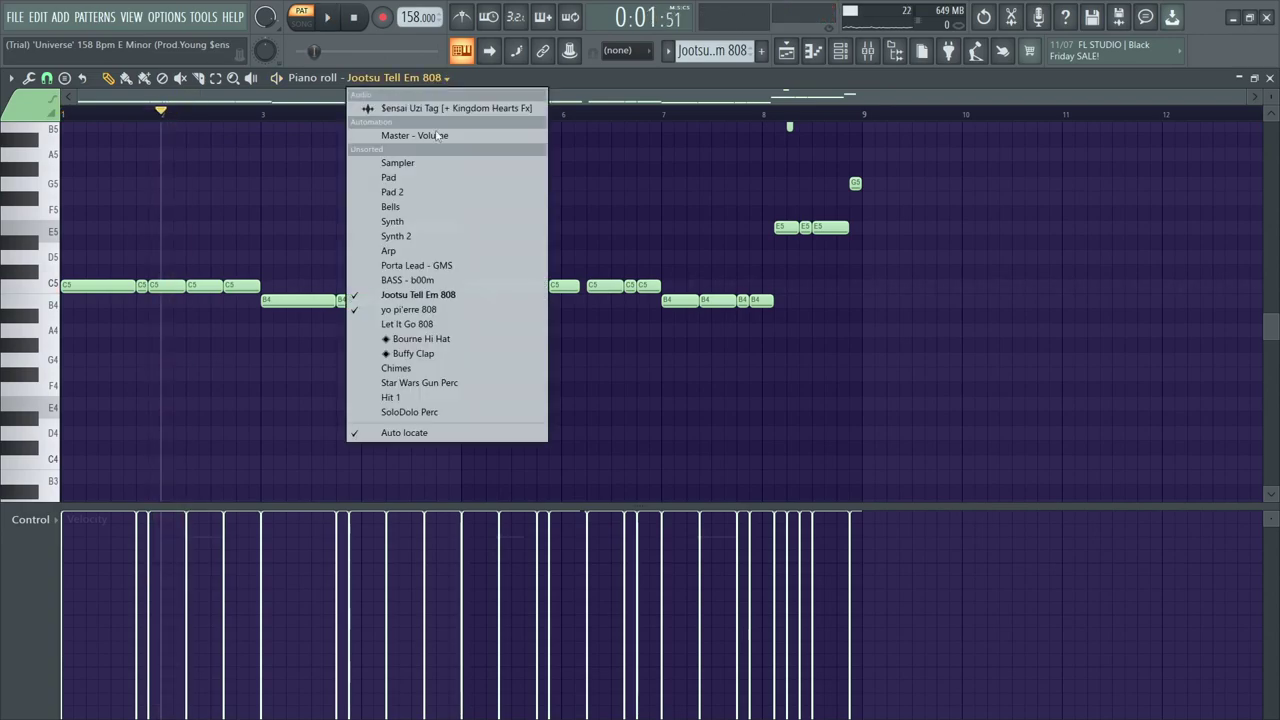
left_click(420, 309)
key("space")
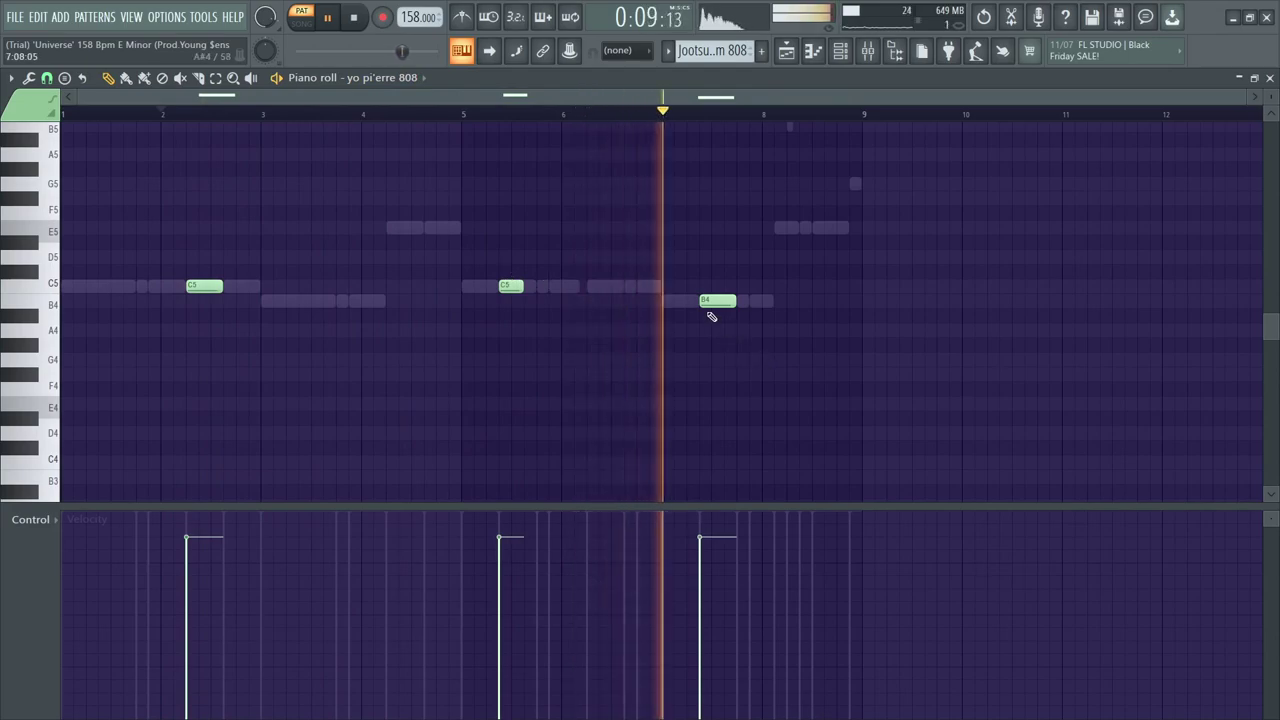
scroll(808, 336, "up", 2)
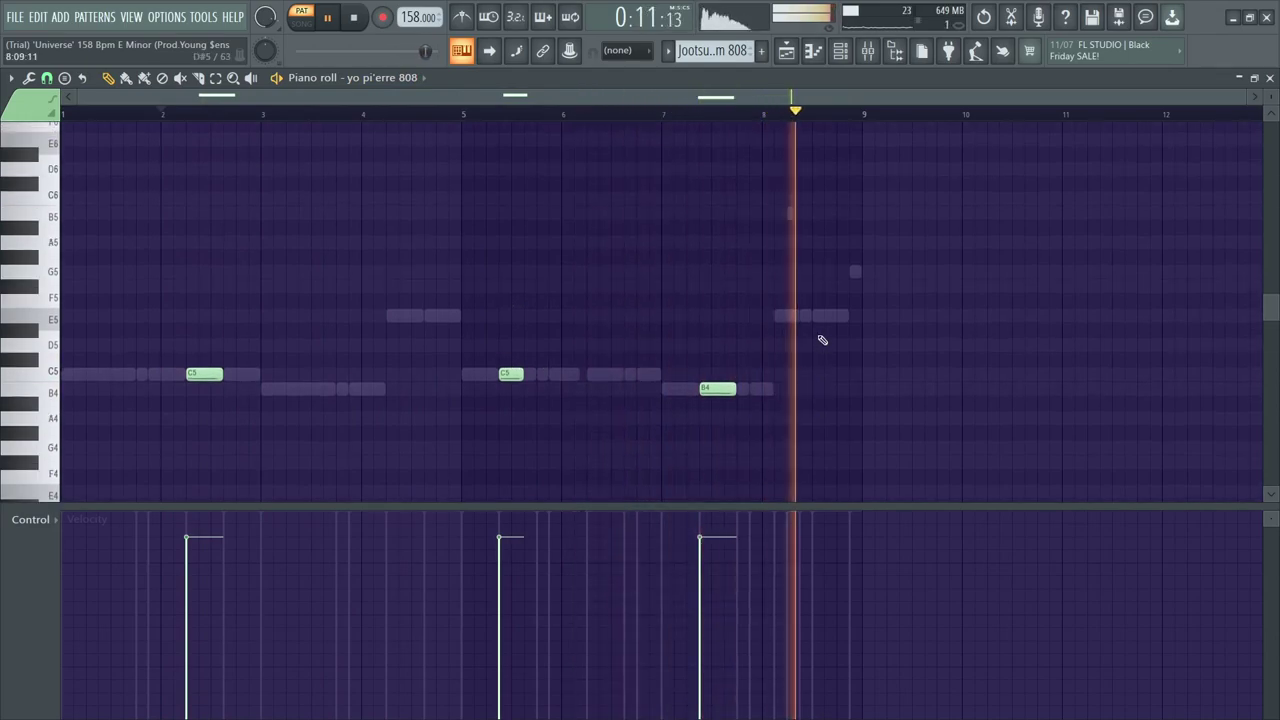
left_click(419, 79)
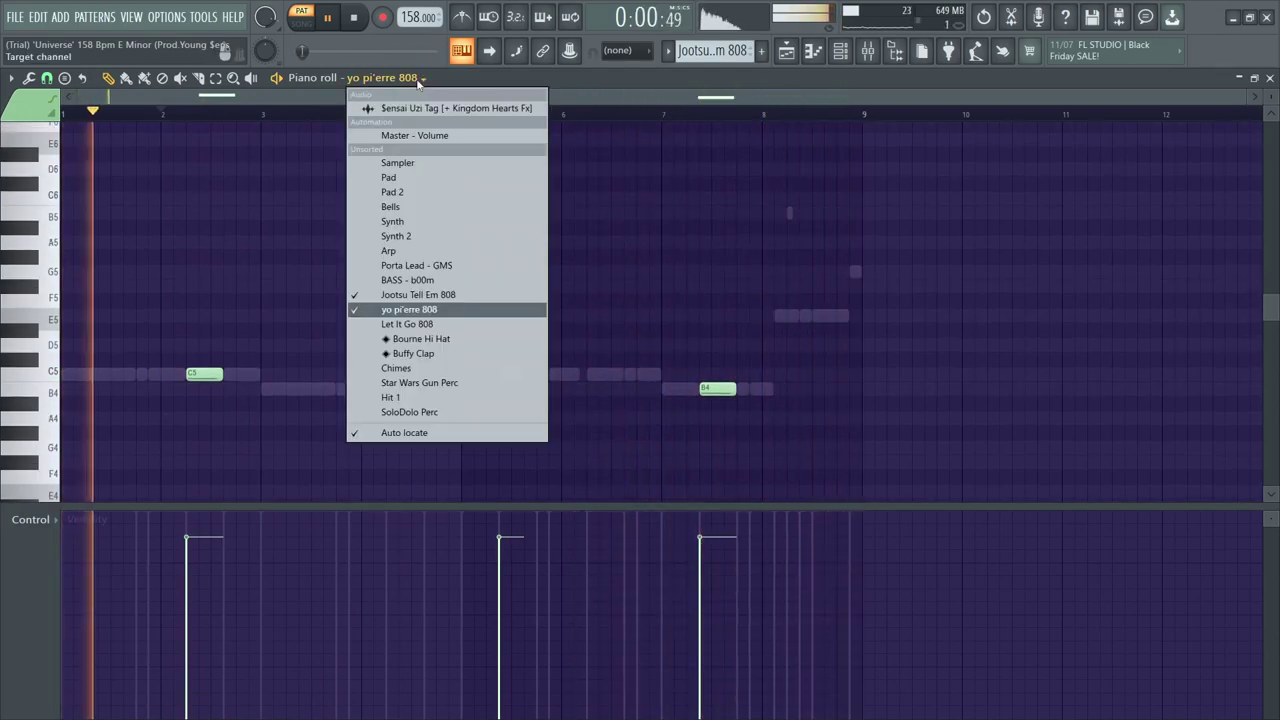
left_click(472, 294)
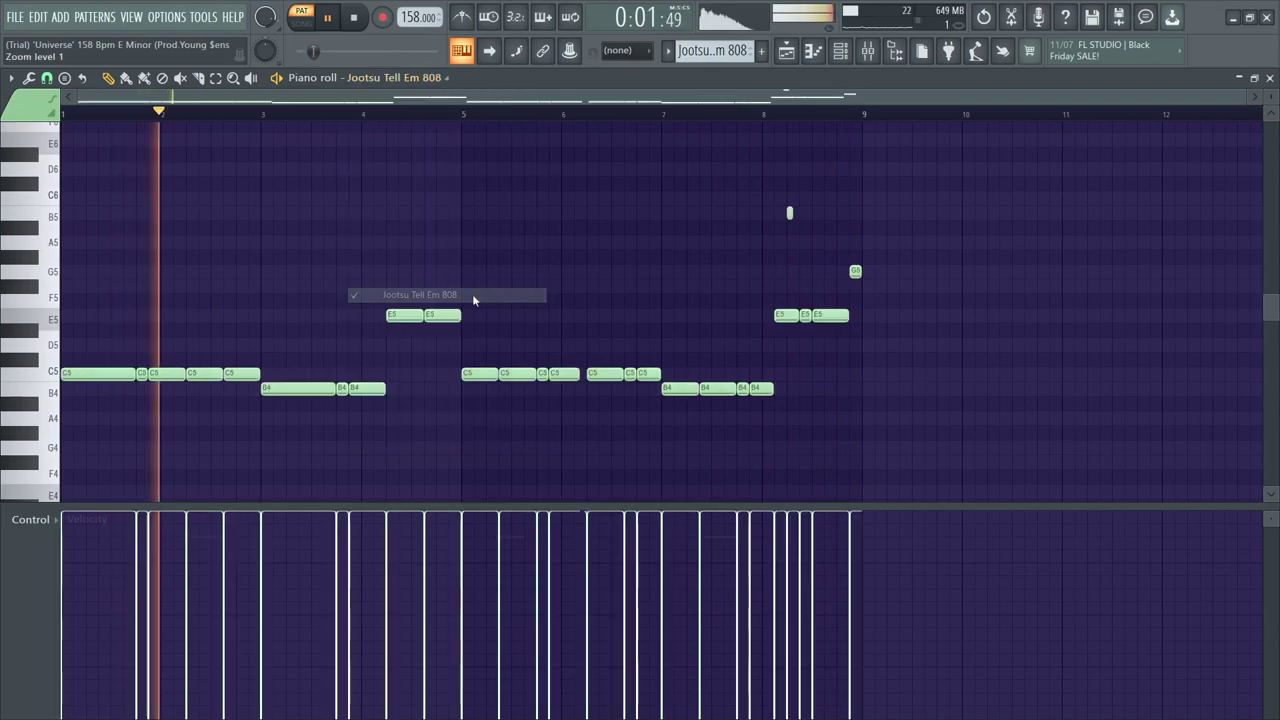
Step: Review the Jootsu Tell Em 808 and yo pi'erre 808 channel settings from the channel rack, closing them and stopping playback
left_click(843, 54)
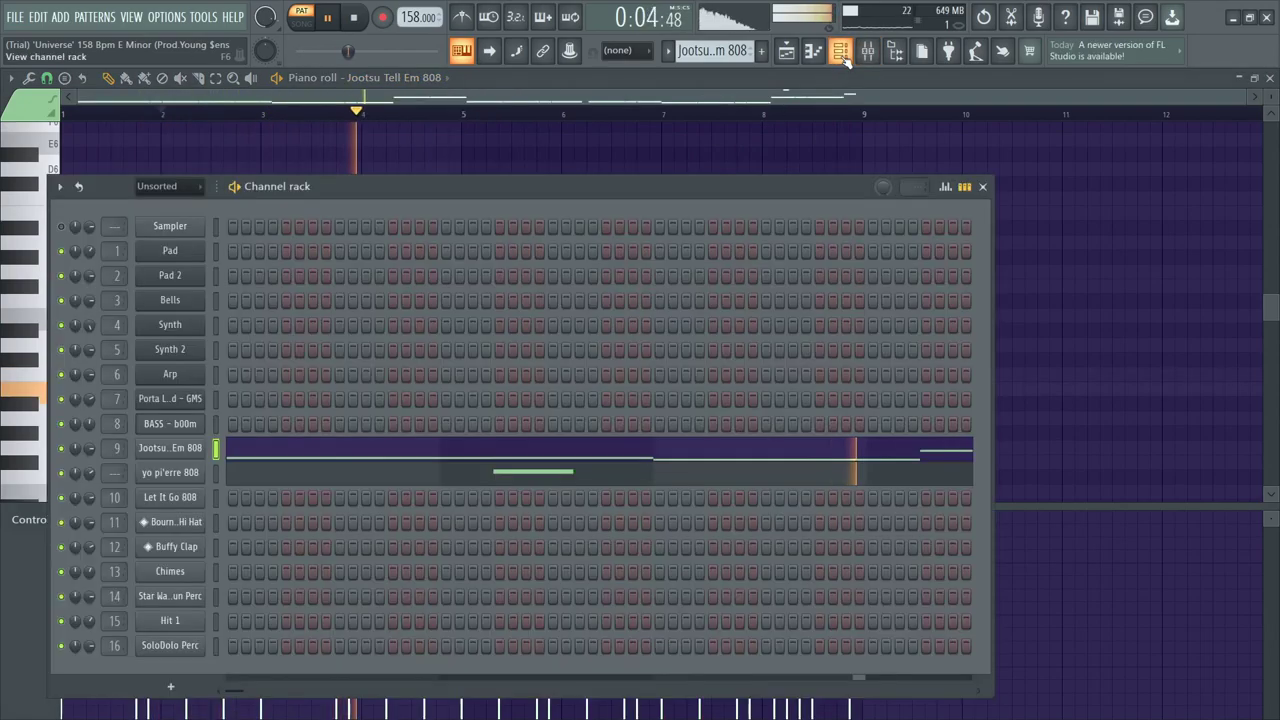
left_click(186, 450)
left_click(572, 247)
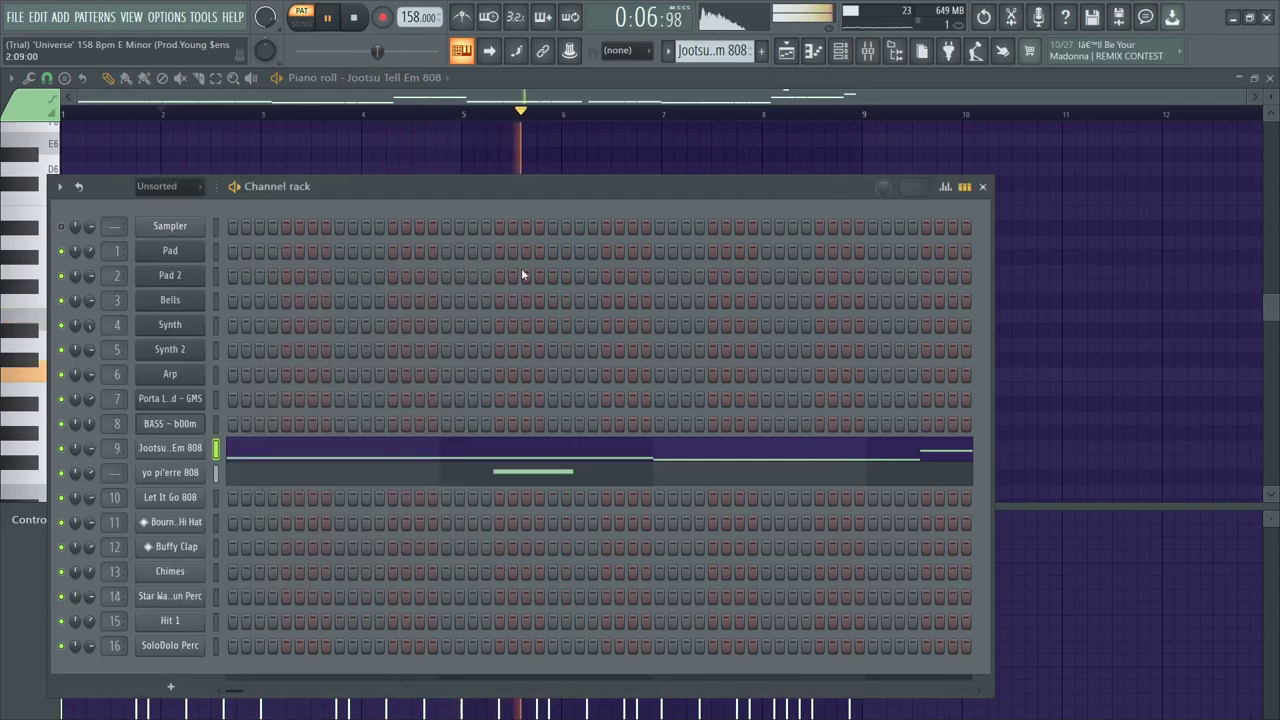
left_click(180, 473)
left_click(176, 318)
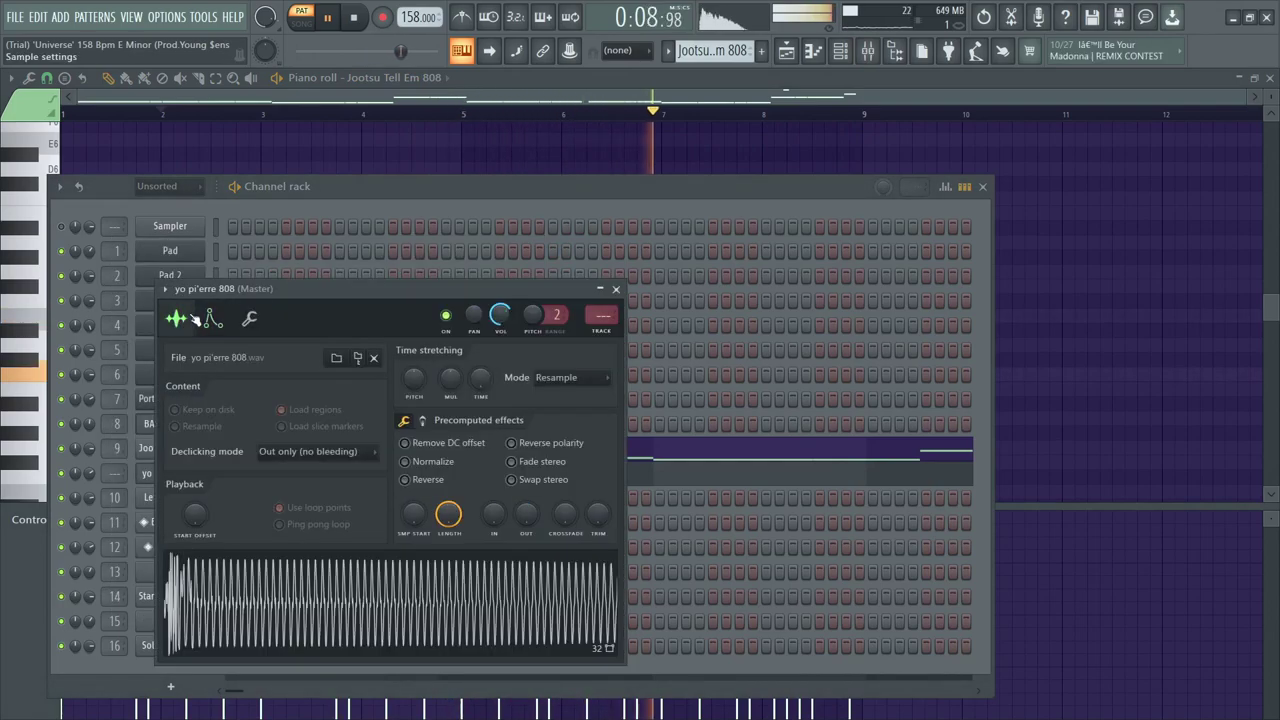
left_click(616, 290)
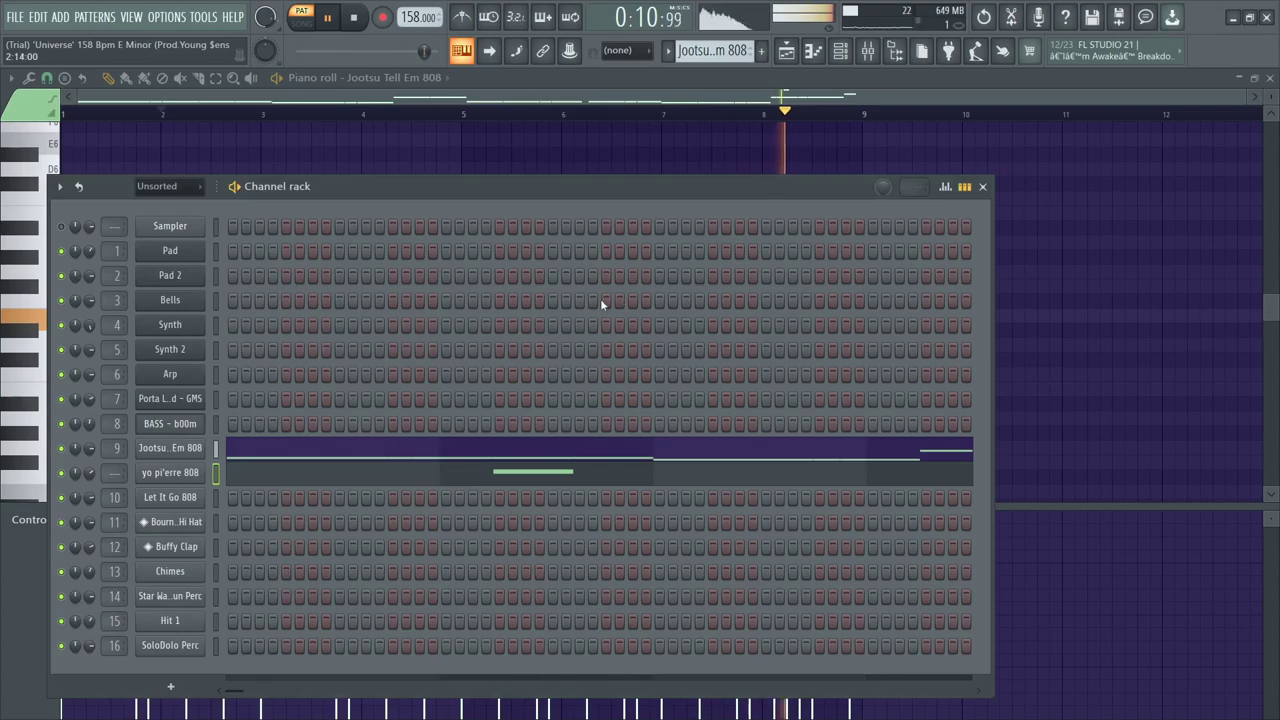
left_click(983, 187)
key("space")
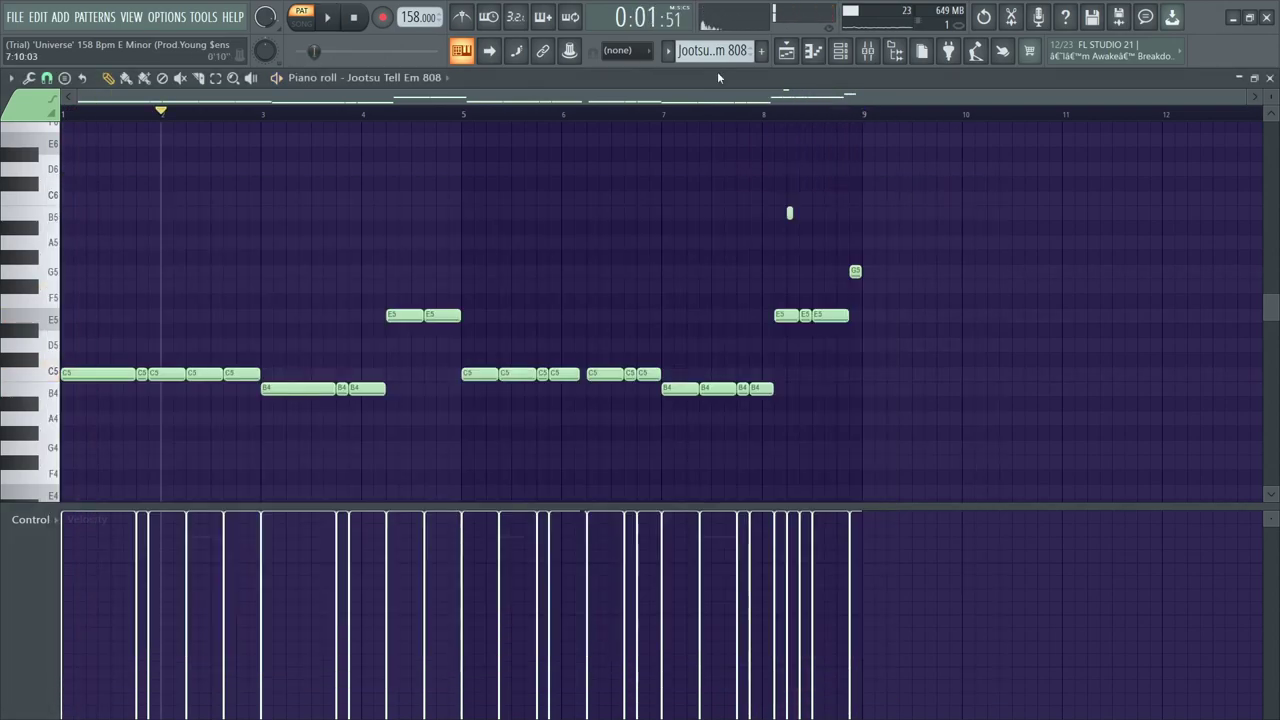
Step: Bring up the Let It Go 808 pattern and play it, switching the piano roll from yo pi'erre 808 to Let It Go 808
scroll(716, 50, "down", 1)
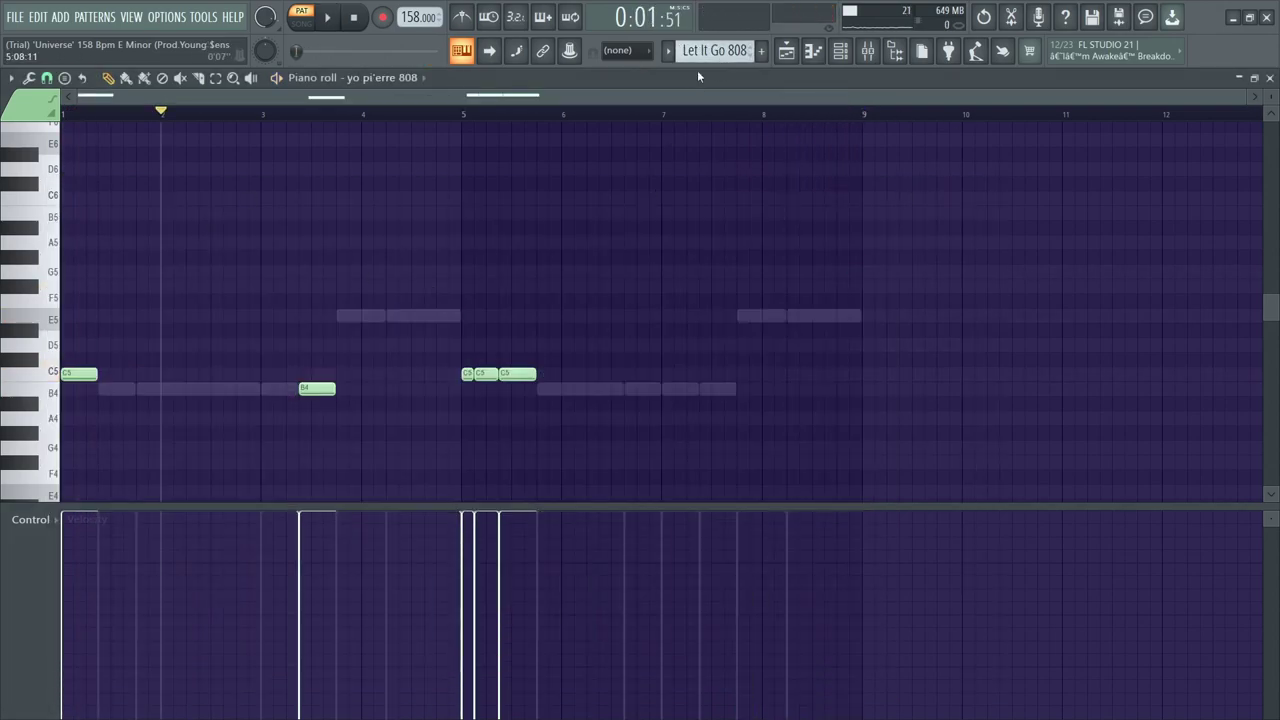
key("space")
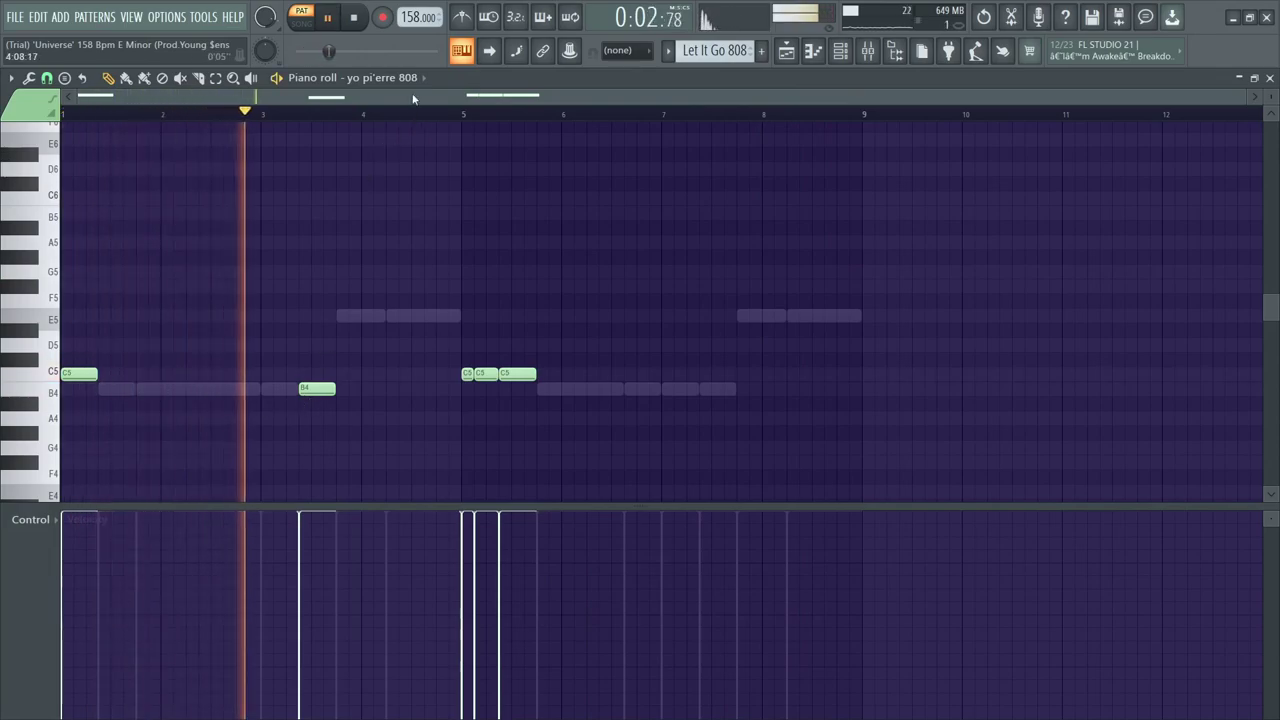
left_click(385, 77)
left_click(407, 324)
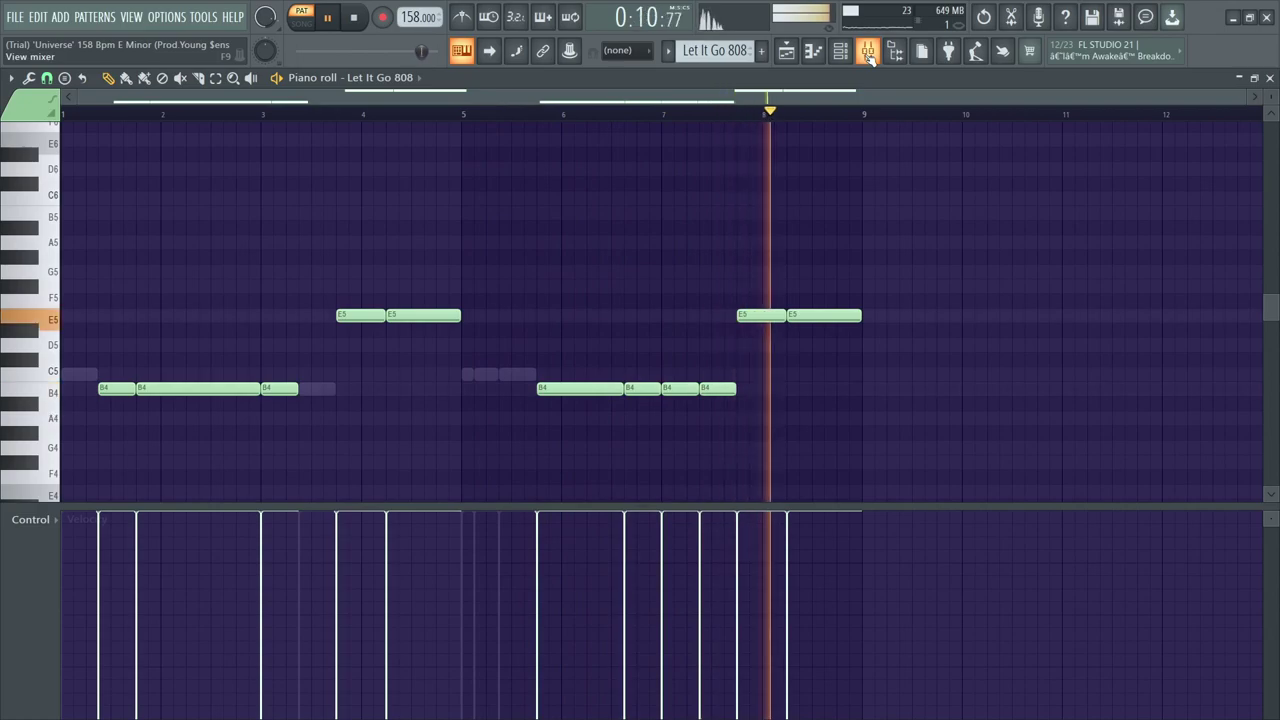
key("space")
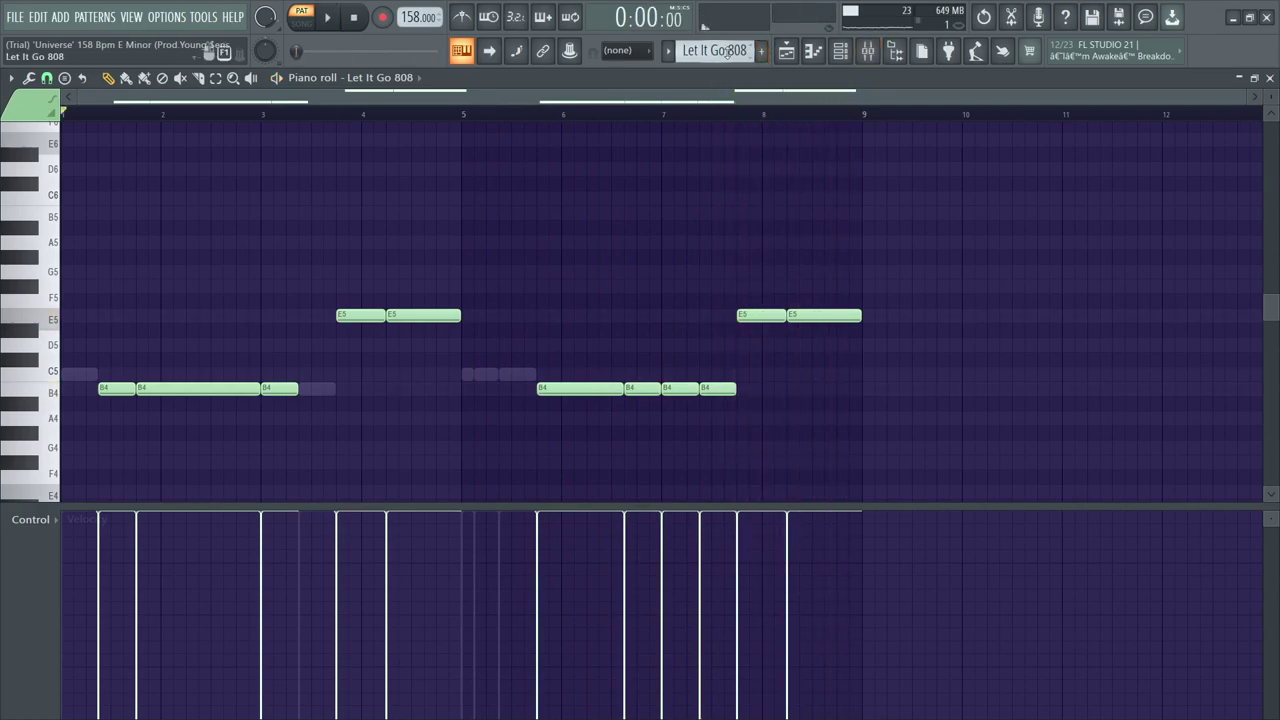
Step: Isolate the percussion in the playlist by soloing Track 11 and unmuting Tracks 12 to 16
left_click(797, 56)
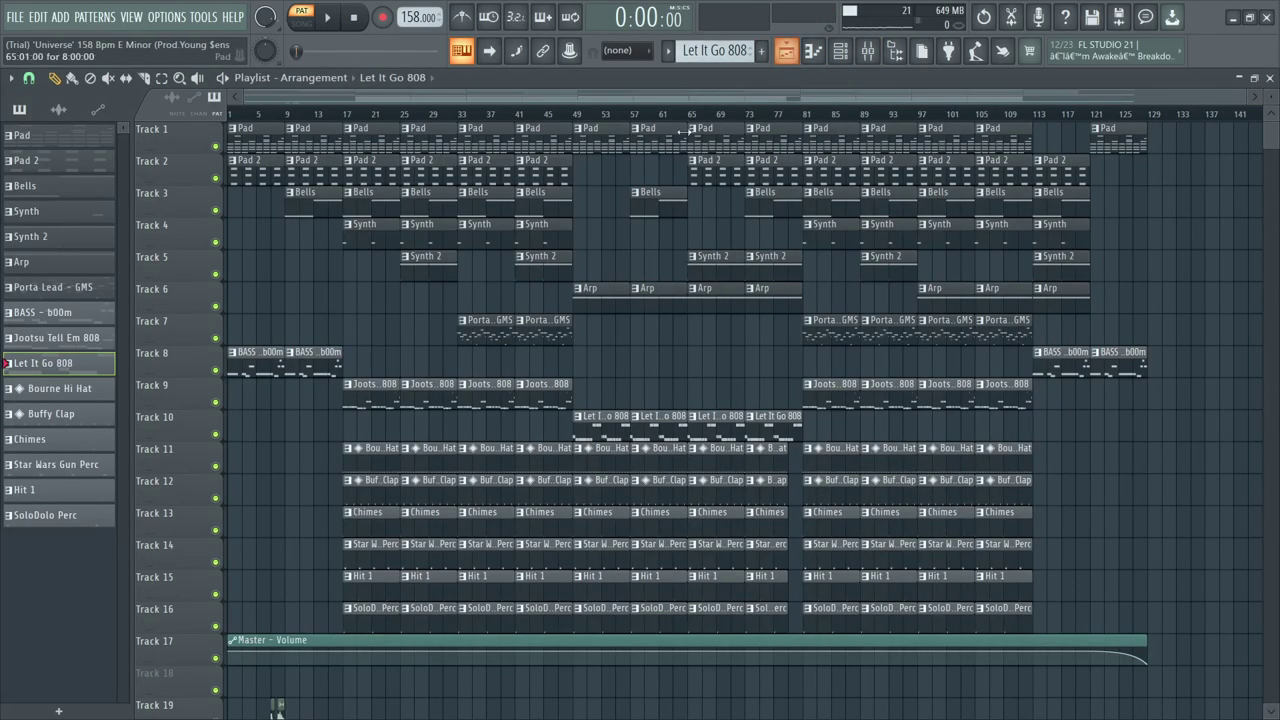
scroll(327, 348, "up", 4)
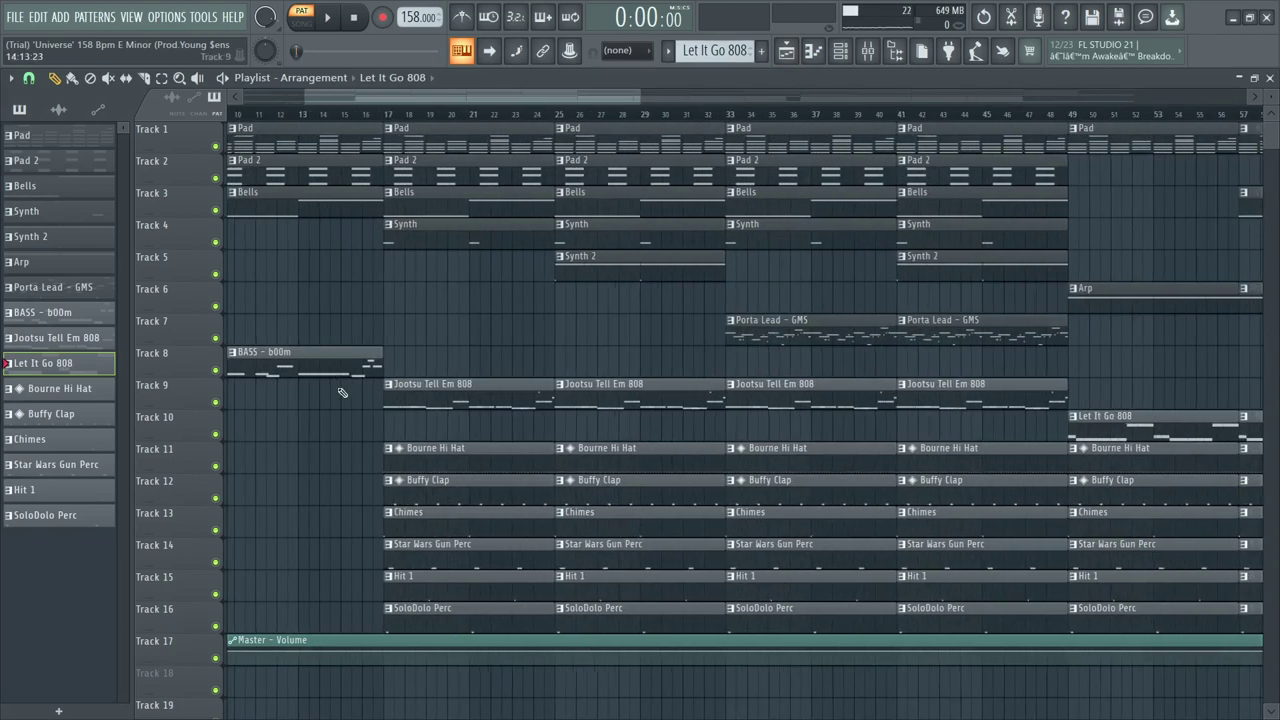
right_click(215, 470)
left_click(216, 499)
left_click(219, 531)
left_click(221, 563)
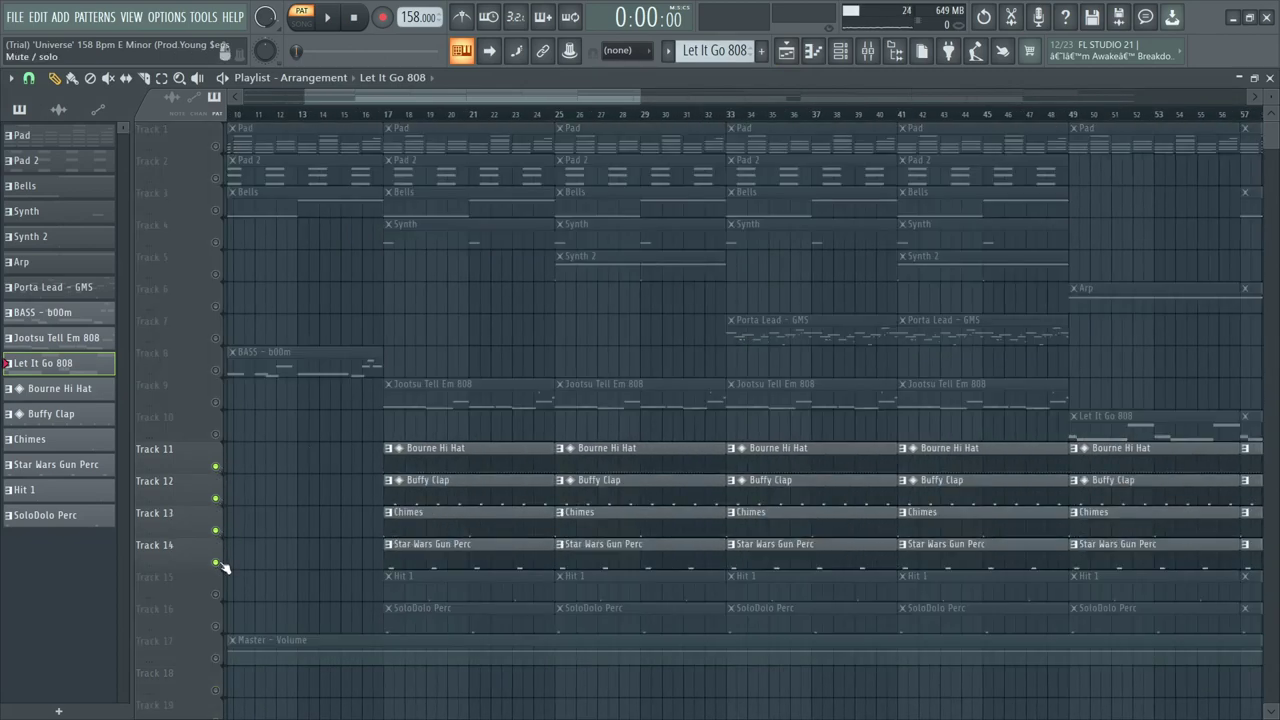
left_click(216, 595)
left_click(216, 627)
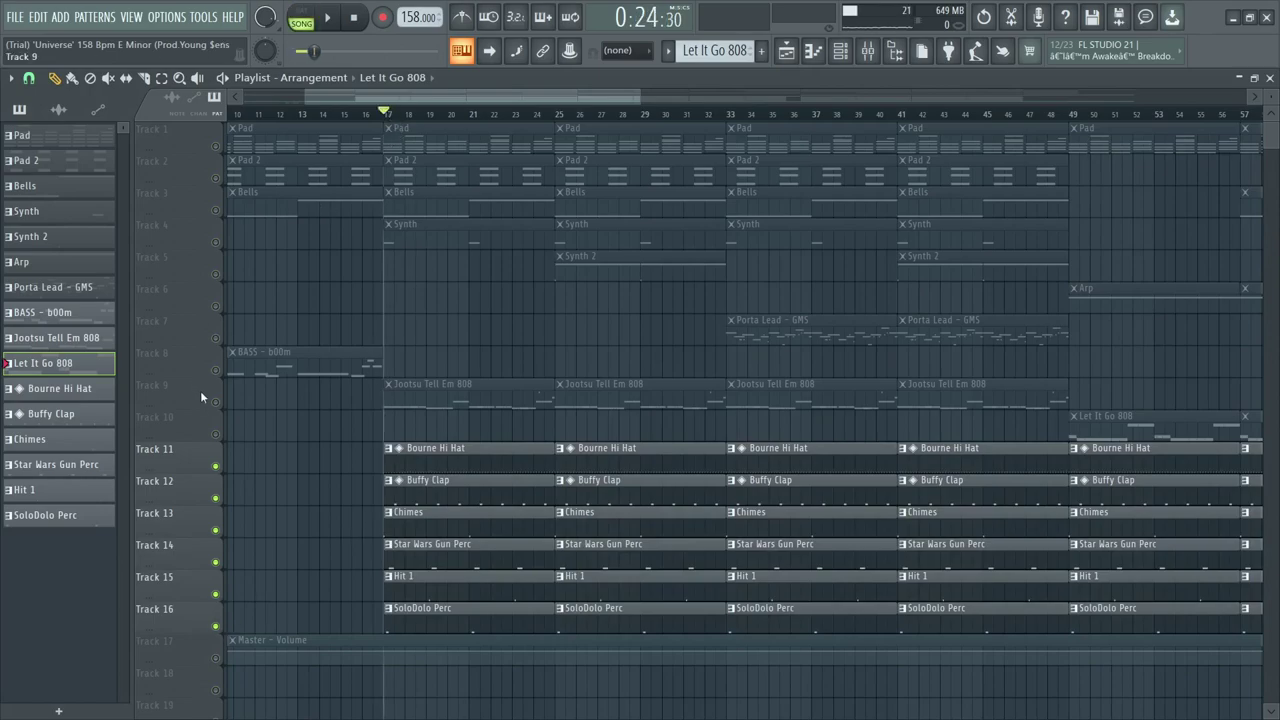
Step: Unmute Track 9 with the Jootsu Tell Em 808 clips and play the arrangement from bar 17
left_click(231, 402)
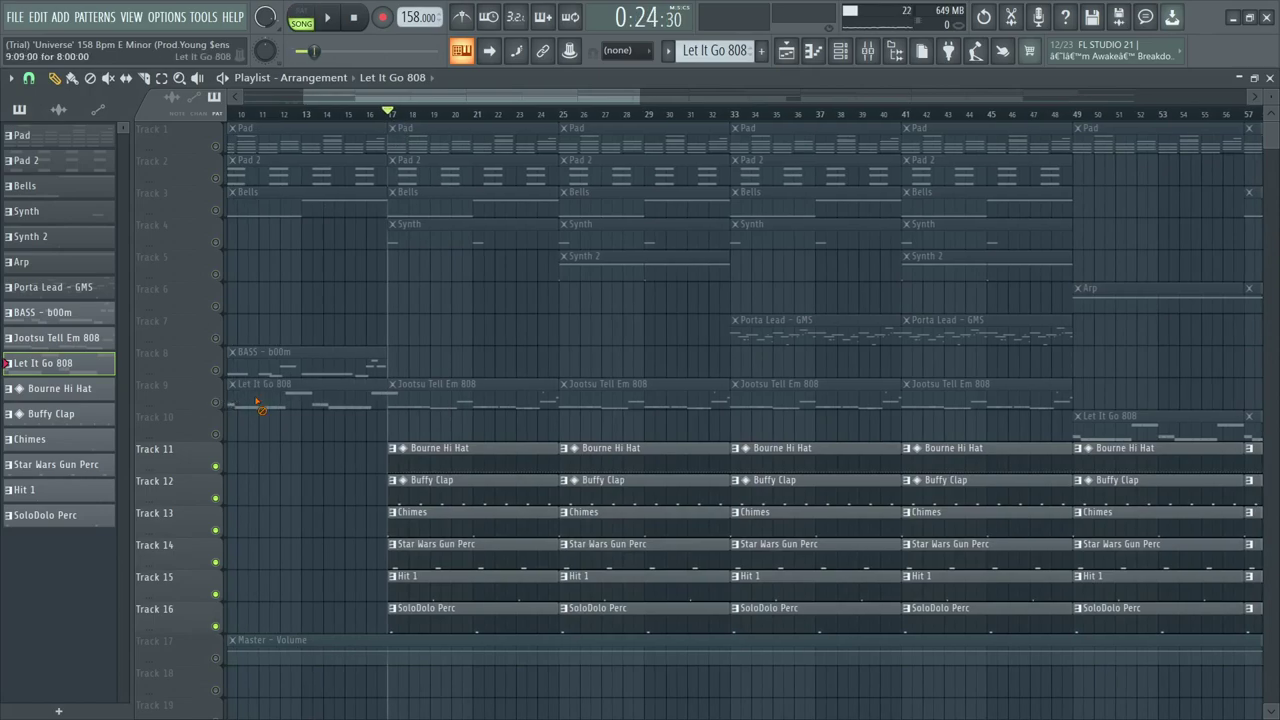
left_click(215, 402)
key("space")
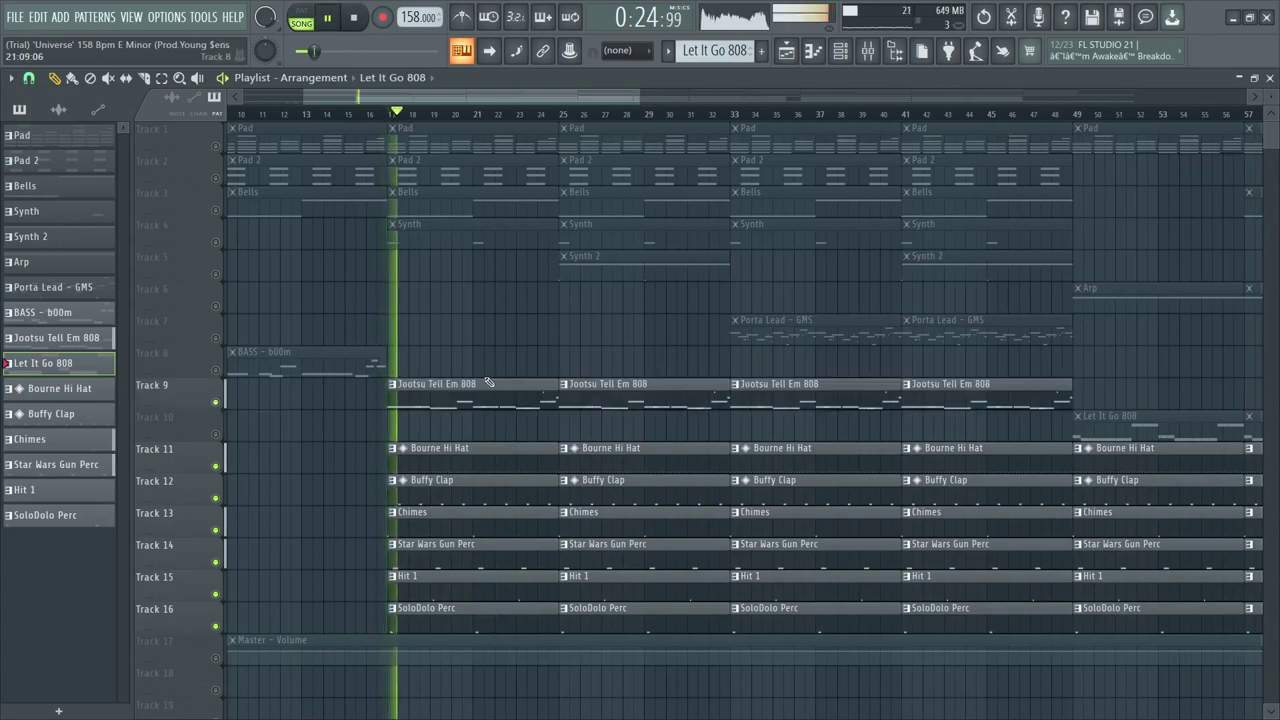
scroll(491, 412, "up", 2, "ctrl")
scroll(515, 414, "down", 2, "ctrl")
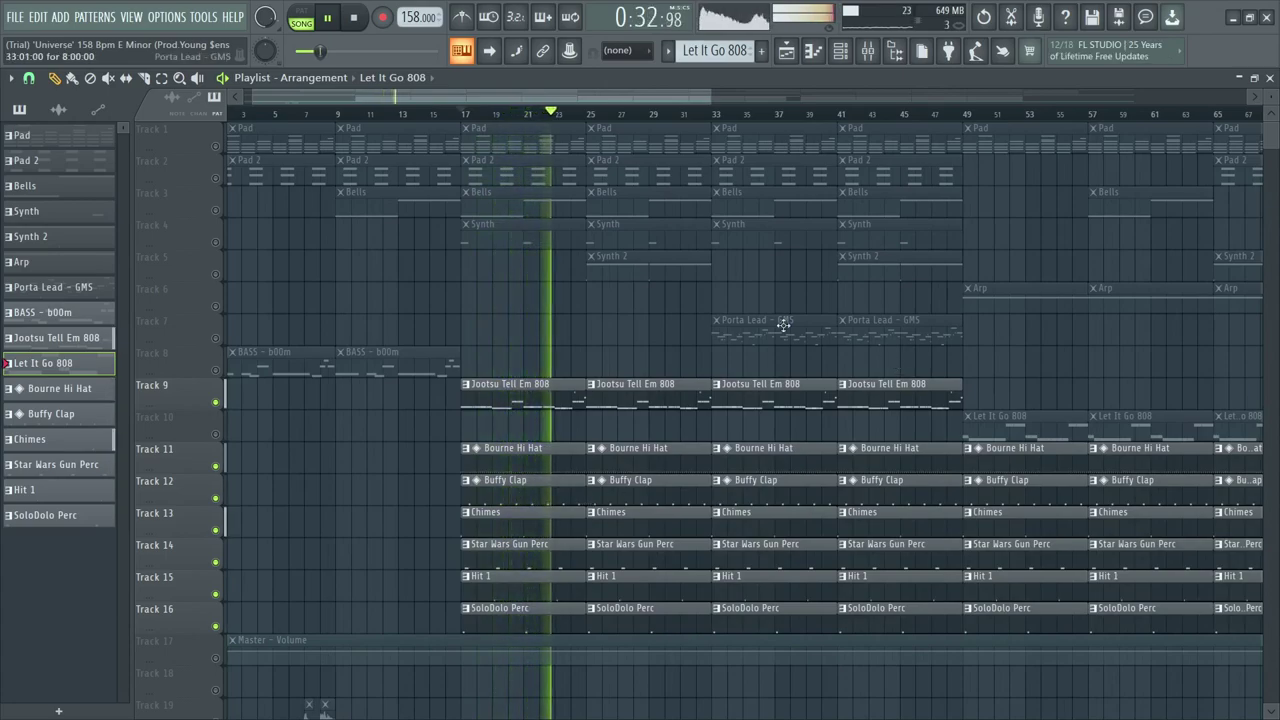
Step: Unmute Track 10 with the Let It Go 808 clips and play the arrangement from about bar 48
left_click(217, 432)
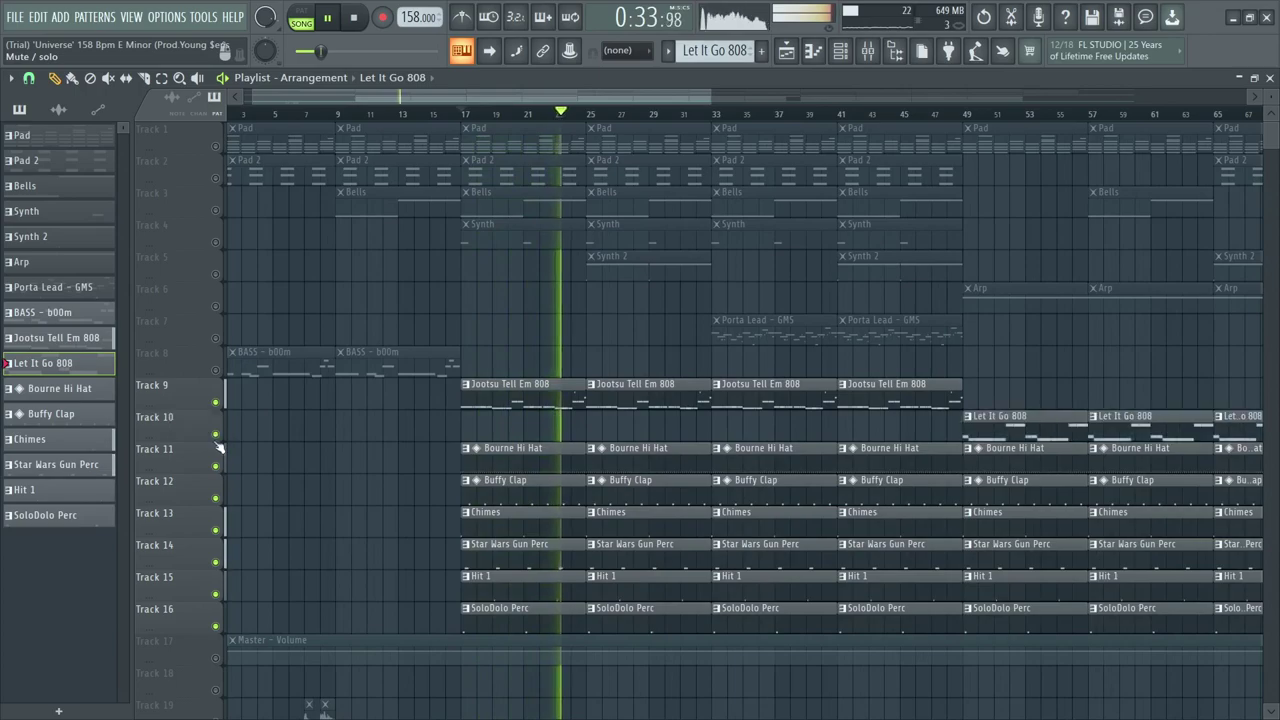
left_click(953, 115)
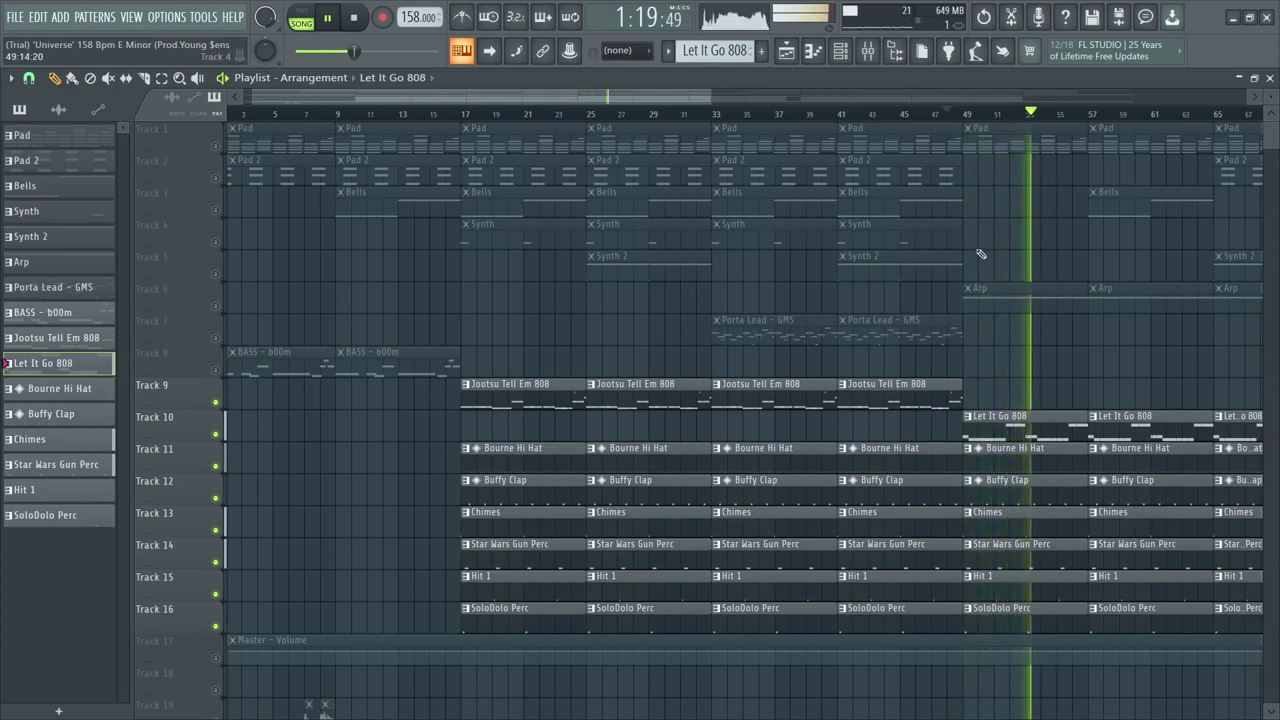
left_click_drag(689, 89, 642, 110)
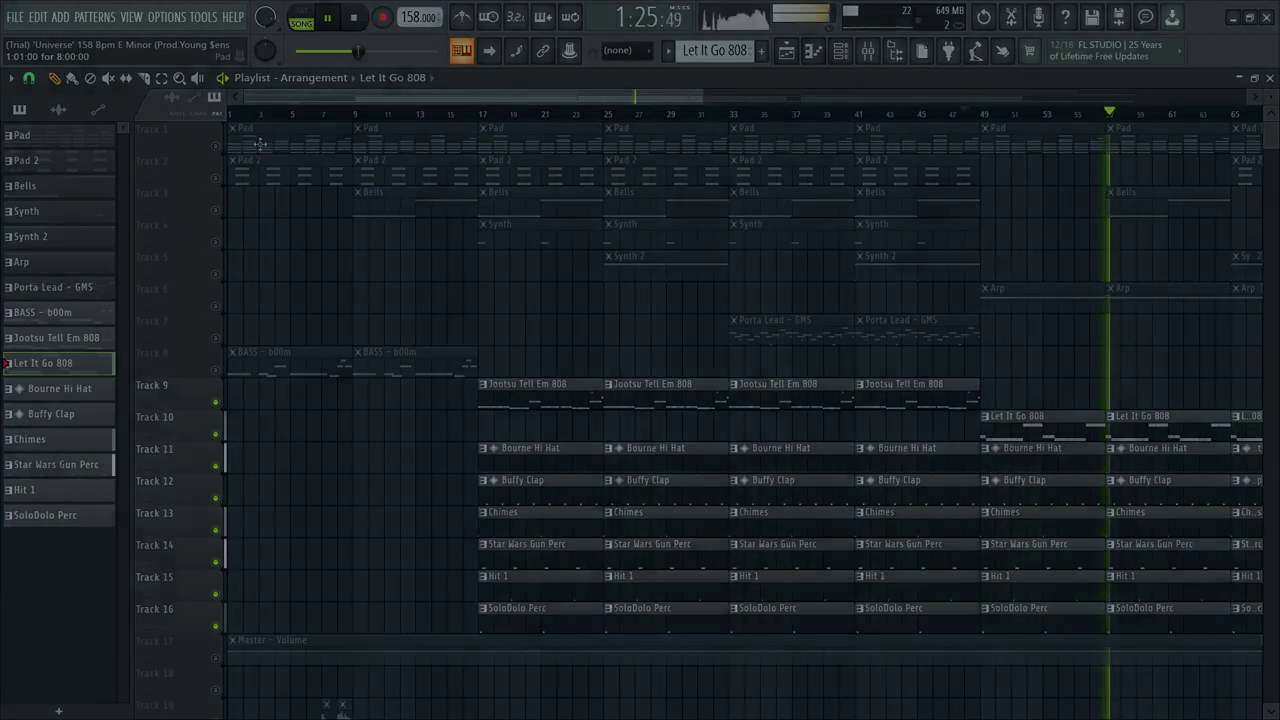